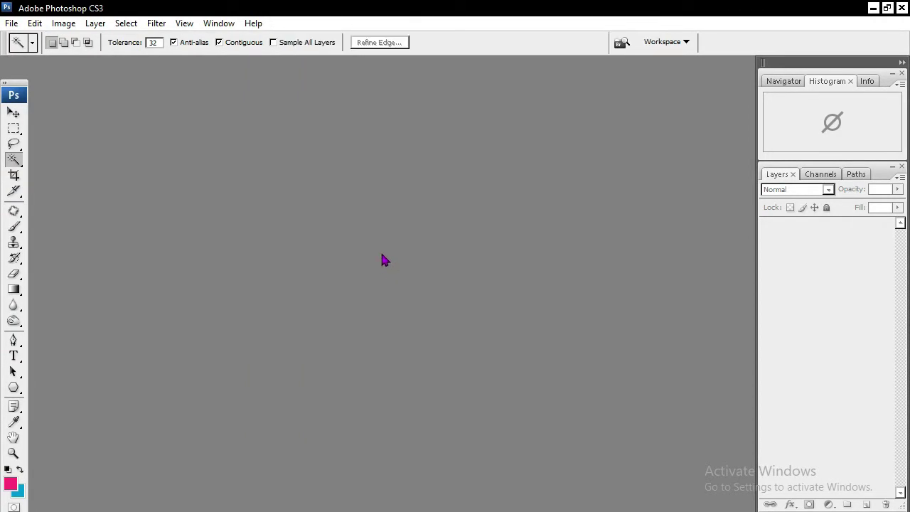
Open Abstract-Seamless-White-Pattern.jpg, DSC_0653 copy.png and unnamed.png together from the Black whiter folder.
double_click(402, 229)
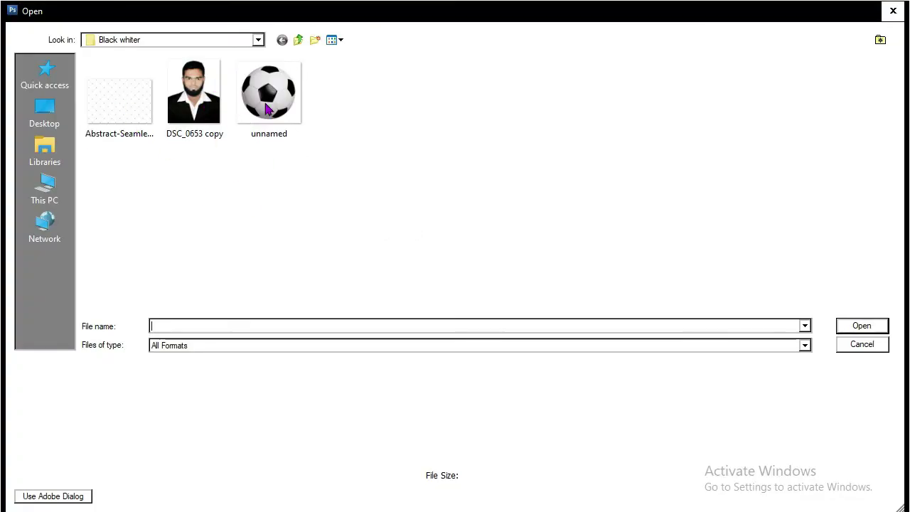
left_click(196, 112)
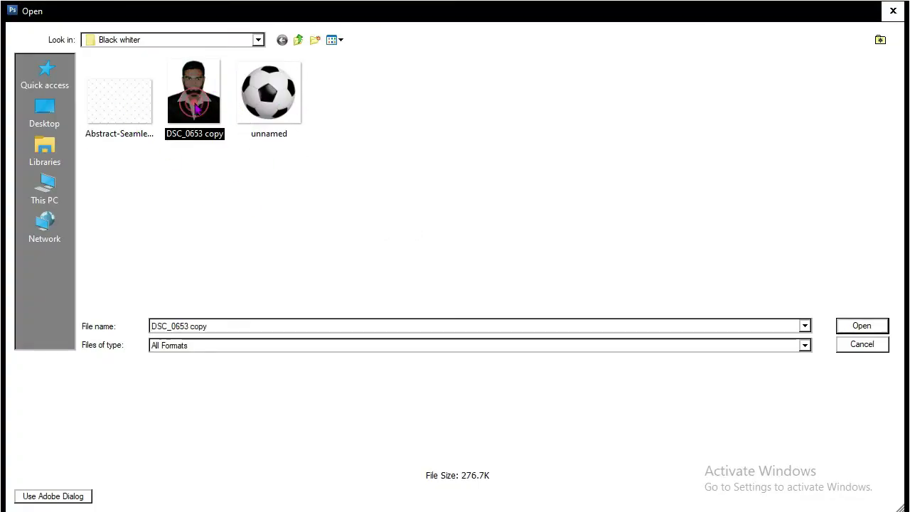
left_click(279, 106)
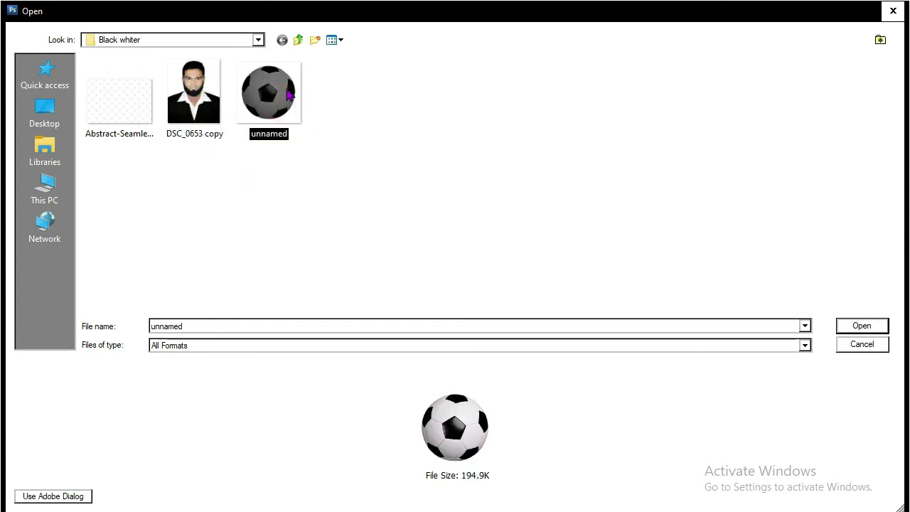
left_click(119, 113)
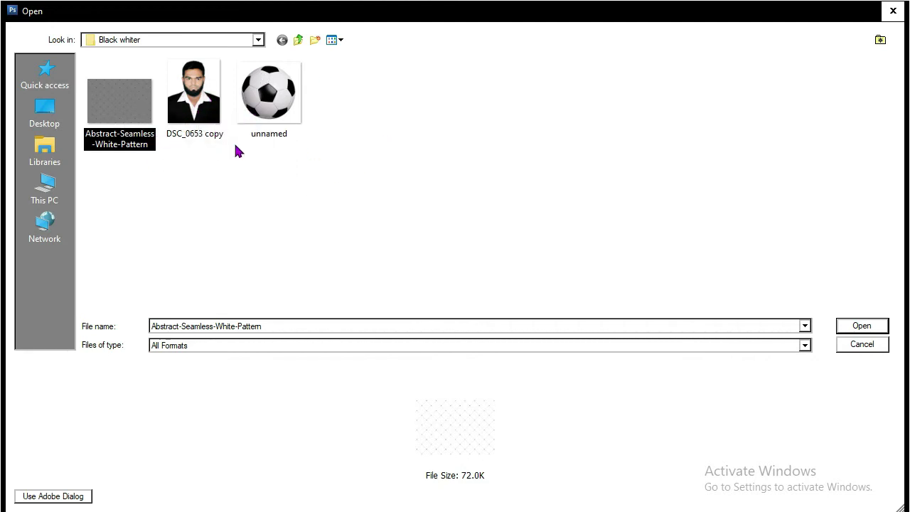
key("ctrl+a")
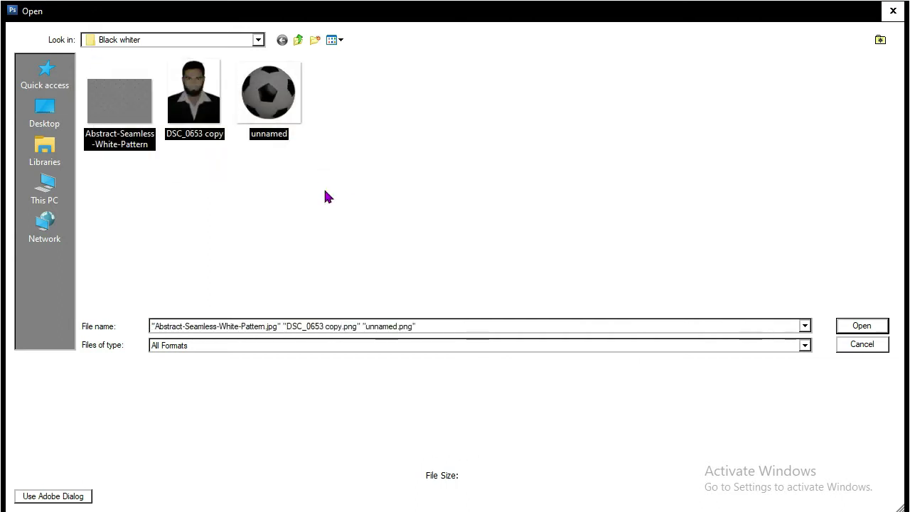
left_click(861, 327)
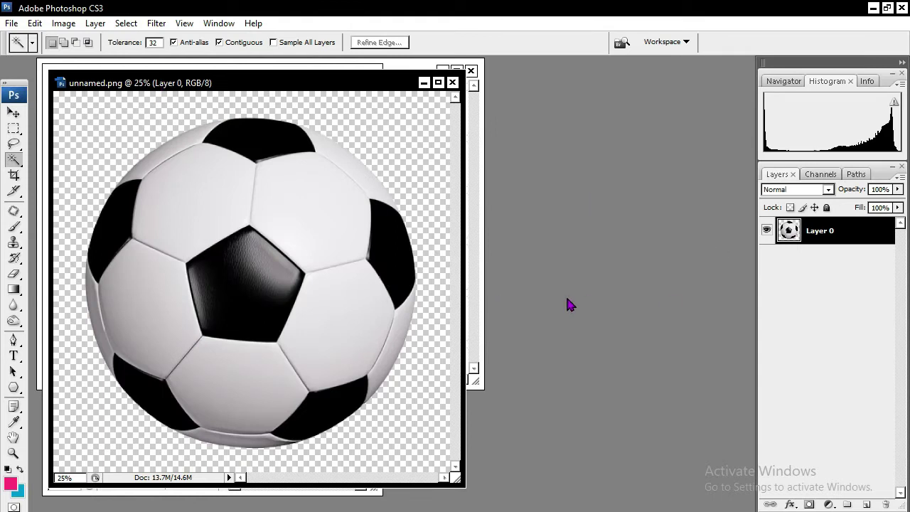
Create a blank white U.S. Paper Letter document, 8.5 × 11 in at 300 ppi.
left_click(11, 23)
left_click(25, 39)
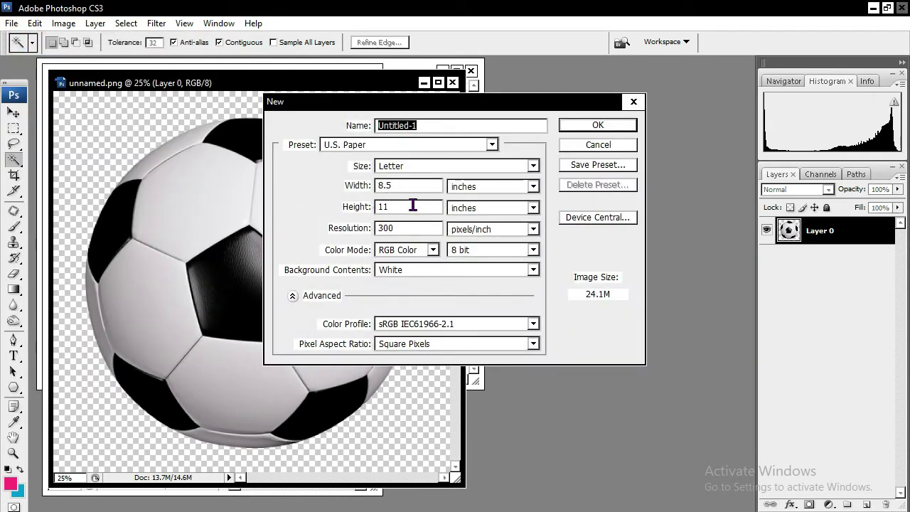
left_click(597, 126)
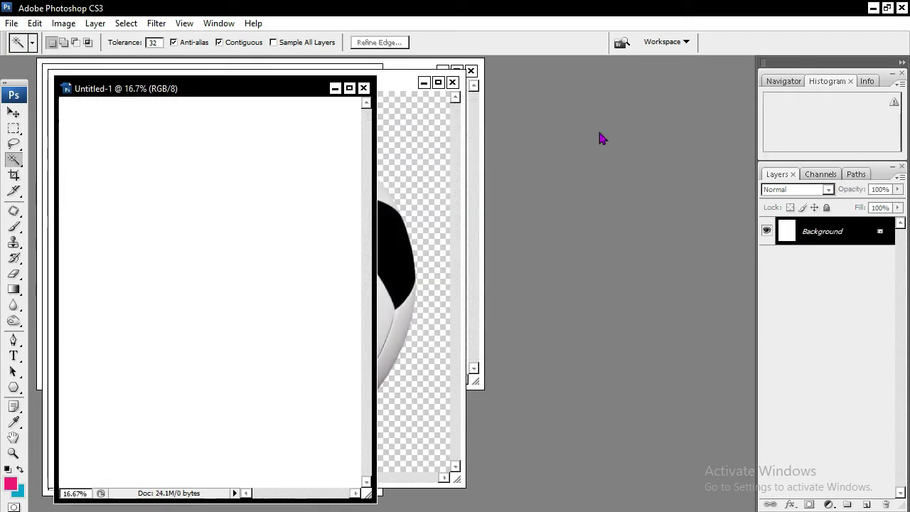
Rearrange the image windows, then maximize Untitled-1 and zoom in on it.
left_click_drag(118, 88, 455, 95)
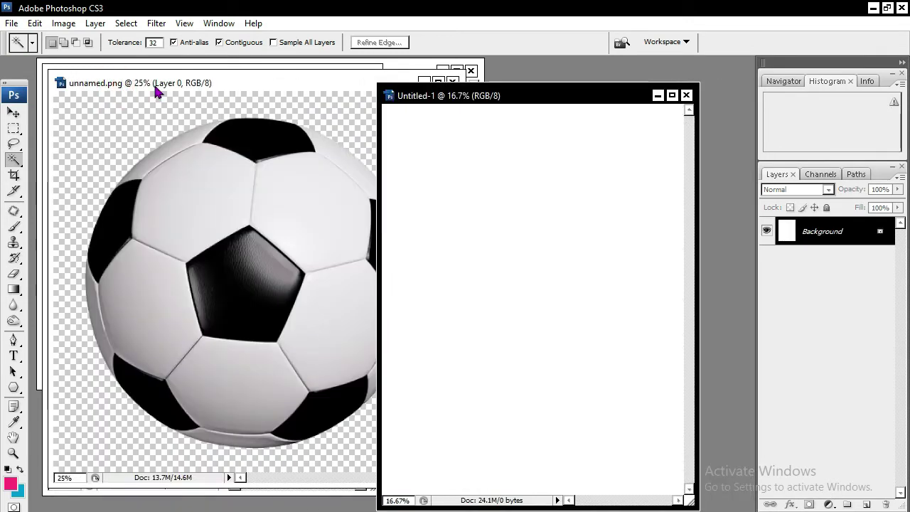
left_click_drag(156, 85, 162, 119)
left_click(223, 69)
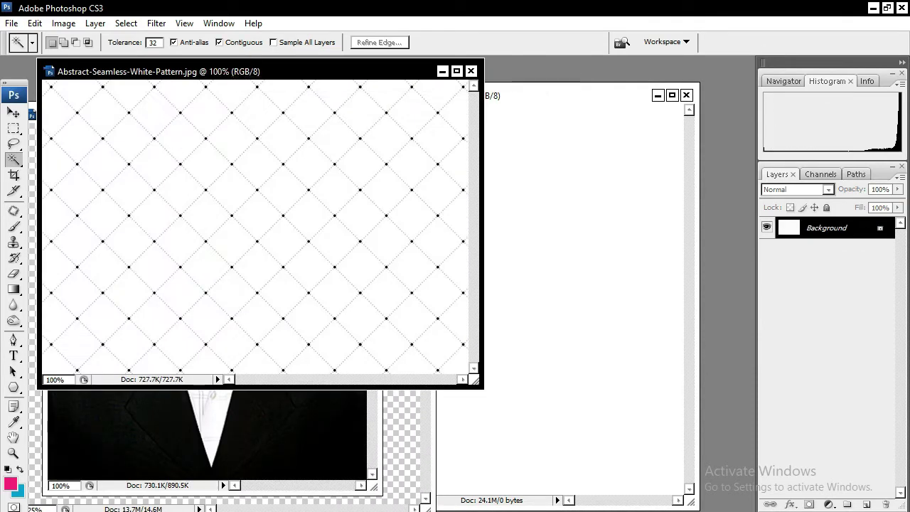
double_click(535, 96)
left_click(308, 230)
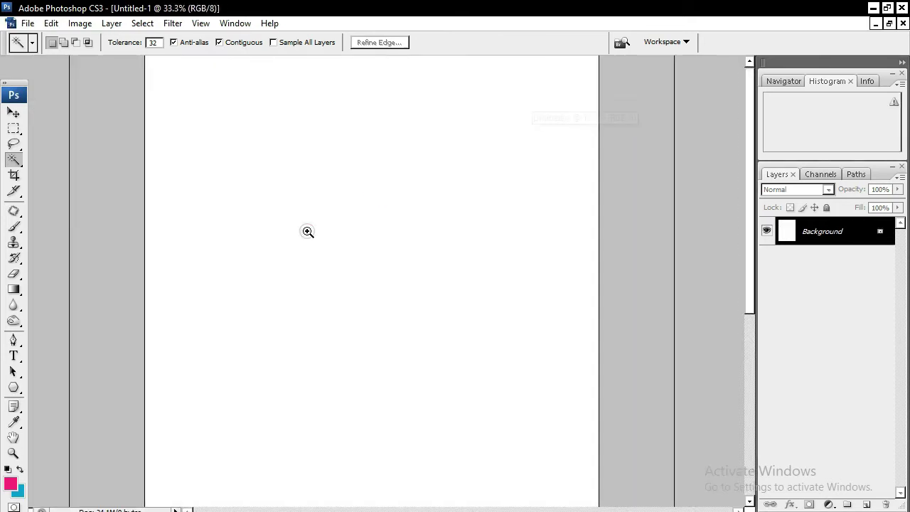
At 100% zoom, make a thin horizontal rectangular marquee strip across the page.
key("ctrl+plus")
key("ctrl+plus")
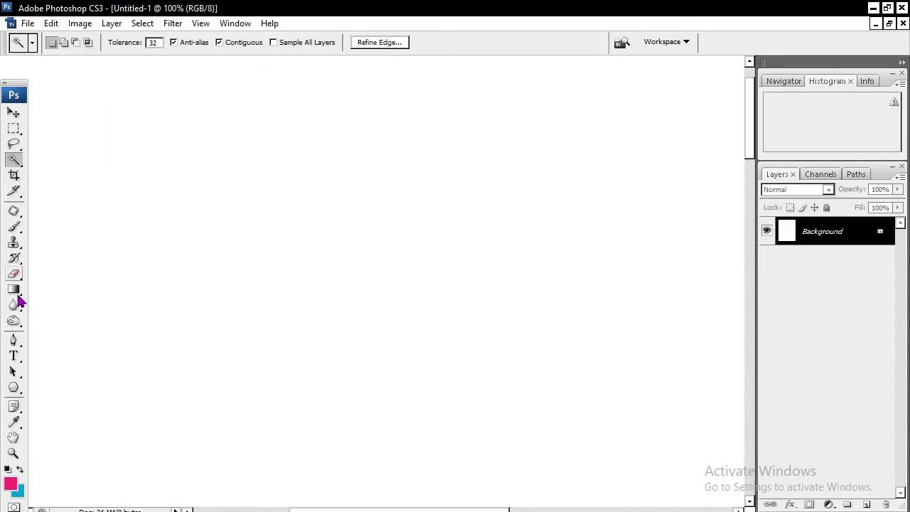
left_click(13, 128)
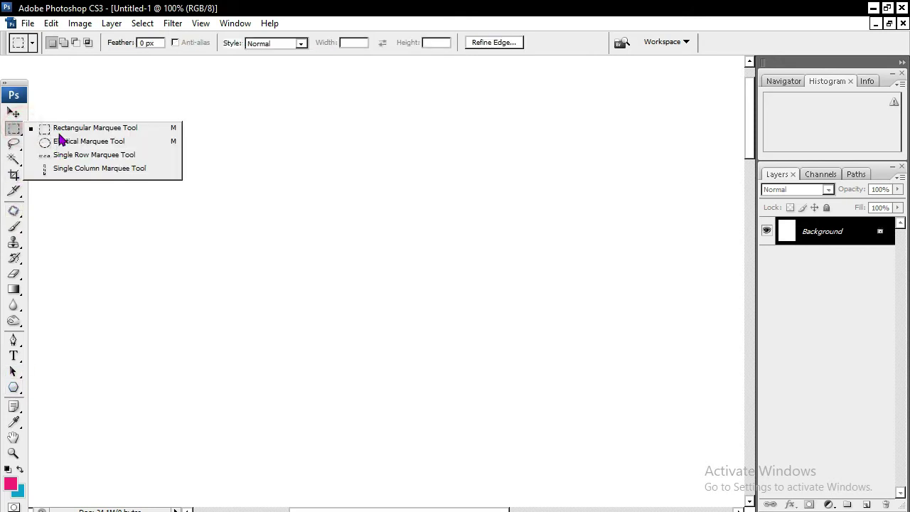
left_click(59, 131)
left_click(13, 128)
left_click(80, 156)
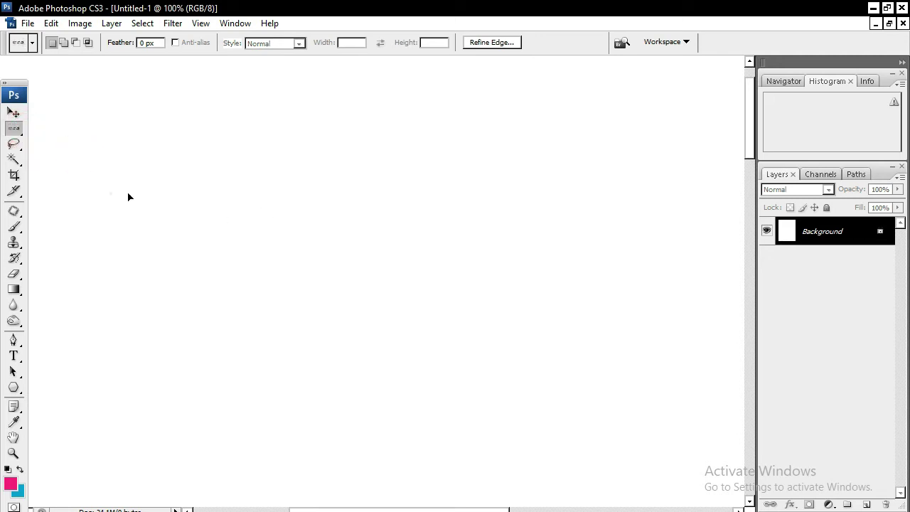
key("ctrl+d")
left_click(113, 213)
key("ctrl+d")
right_click(14, 129)
left_click(49, 128)
left_click_drag(126, 177, 501, 180)
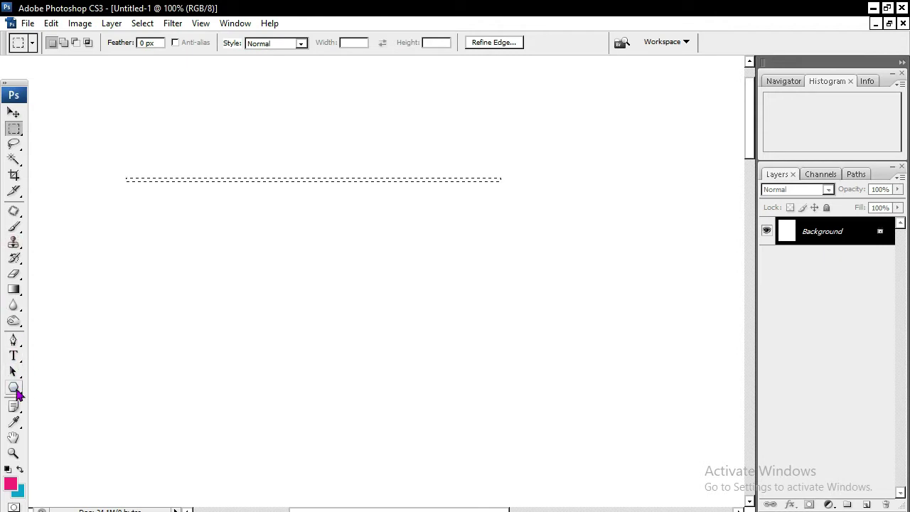
Draw a single small circle outline near the upper left with the Ellipse tool.
left_click(14, 388)
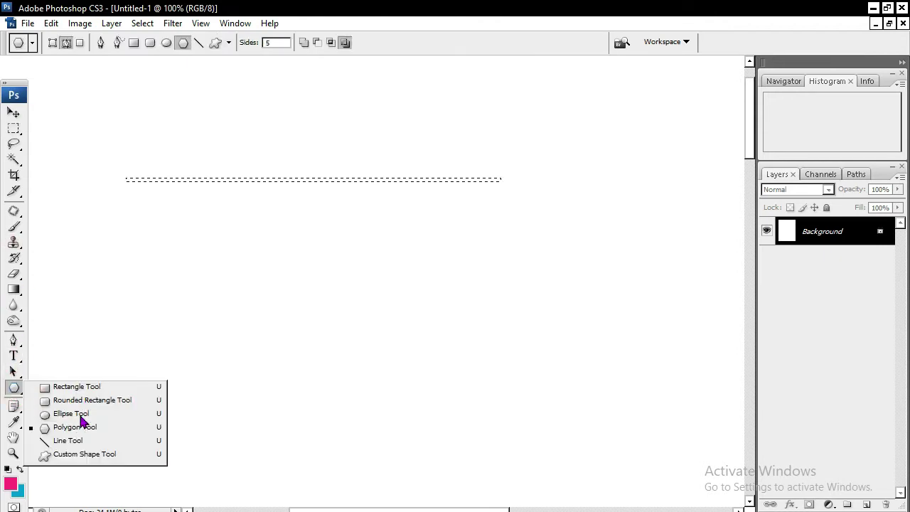
left_click(80, 414)
left_click_drag(149, 168, 169, 183)
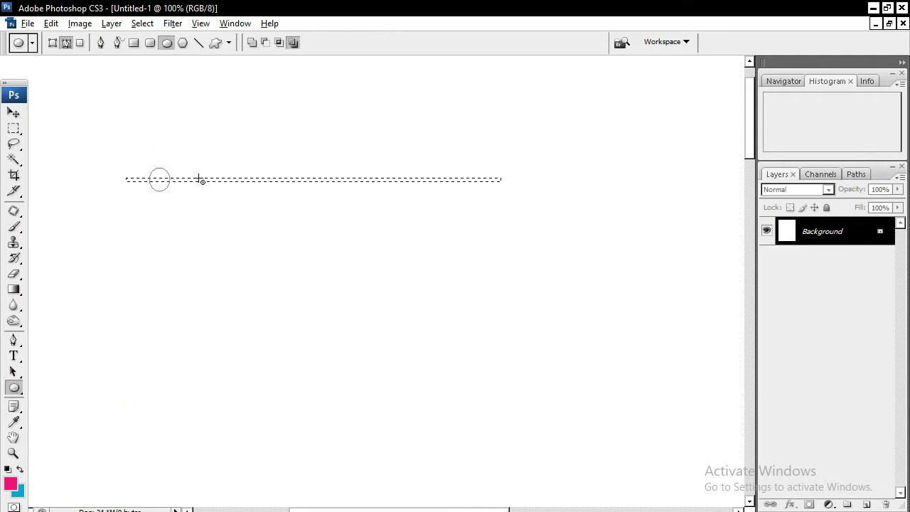
left_click_drag(182, 171, 208, 196)
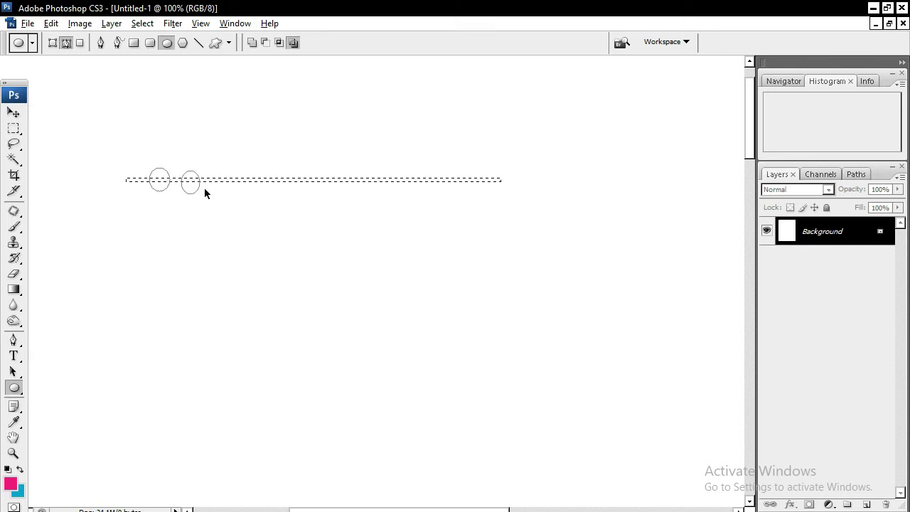
key("ctrl+d")
left_click_drag(182, 172, 203, 196)
left_click(23, 490)
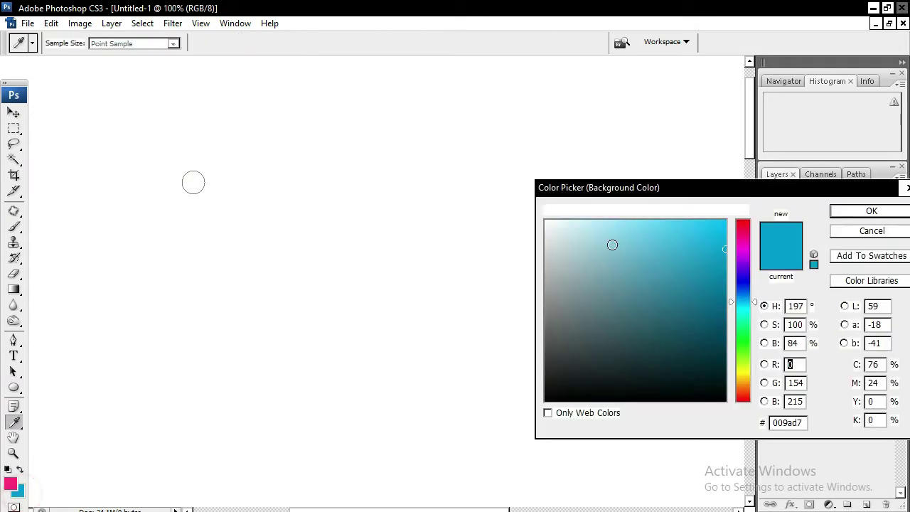
Fill the circle with light grey c2c2c2 as the background colour.
left_click(546, 284)
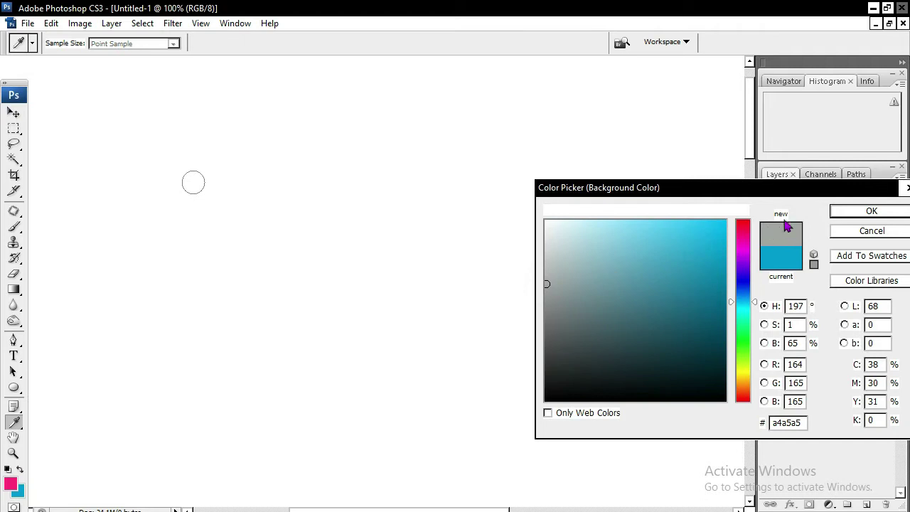
left_click_drag(549, 273, 545, 263)
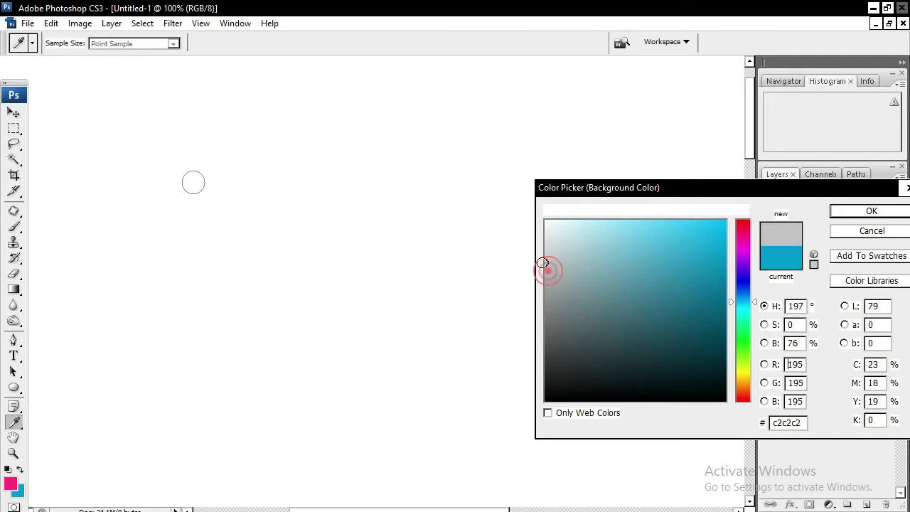
left_click(872, 212)
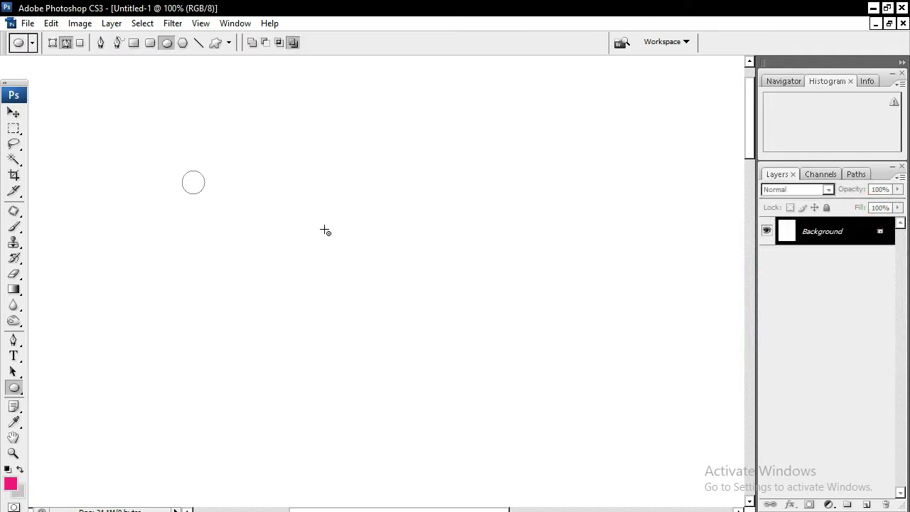
key("ctrl+Return")
key("ctrl+BackSpace")
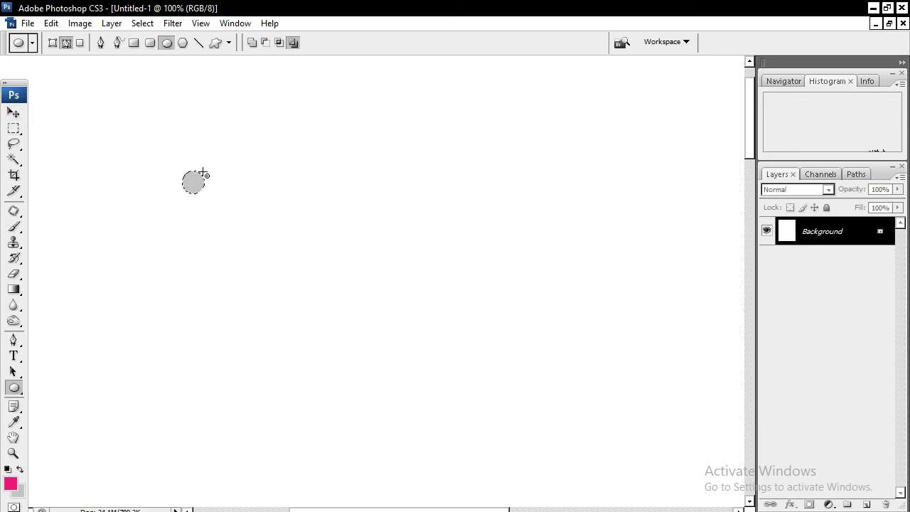
Copy the grey circle with the Move tool into a row of nine dots across the top.
left_click(260, 198)
left_click_drag(246, 239, 140, 100)
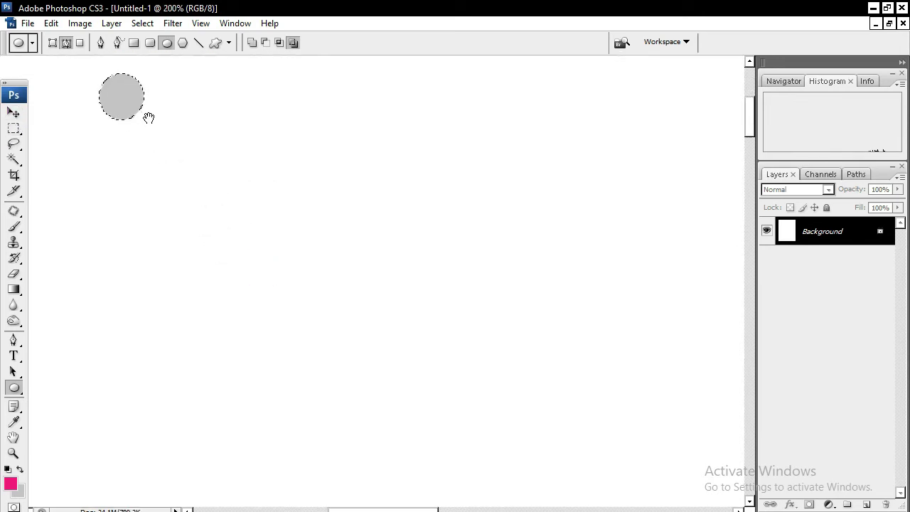
left_click(14, 113)
left_click_drag(121, 89, 649, 89)
key("ctrl+d")
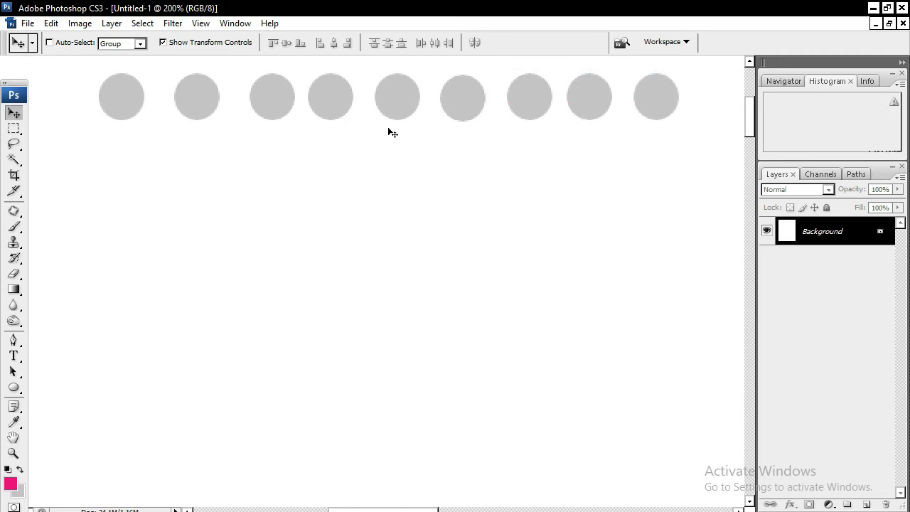
left_click(463, 290, "ctrl+alt")
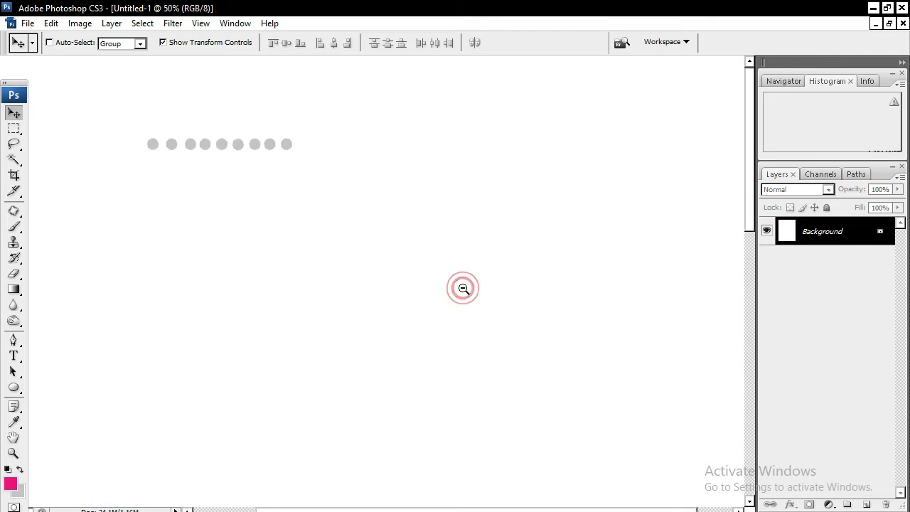
left_click(463, 289, "ctrl+alt")
left_click(405, 199, "ctrl+alt")
left_click(357, 143, "ctrl+alt")
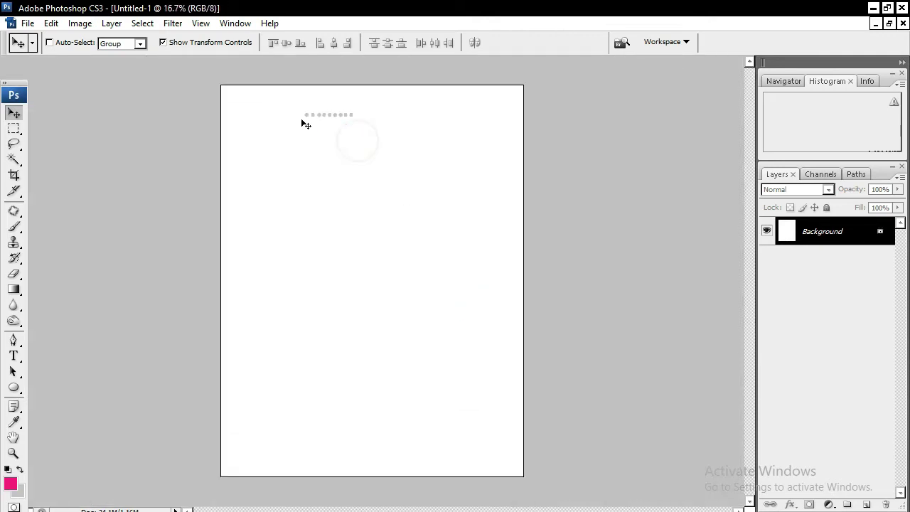
left_click(349, 121, "ctrl")
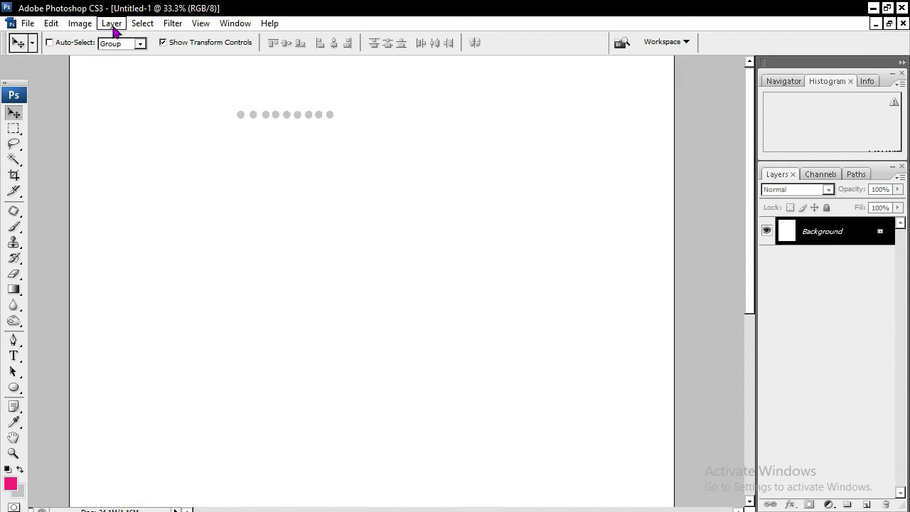
left_click(173, 23)
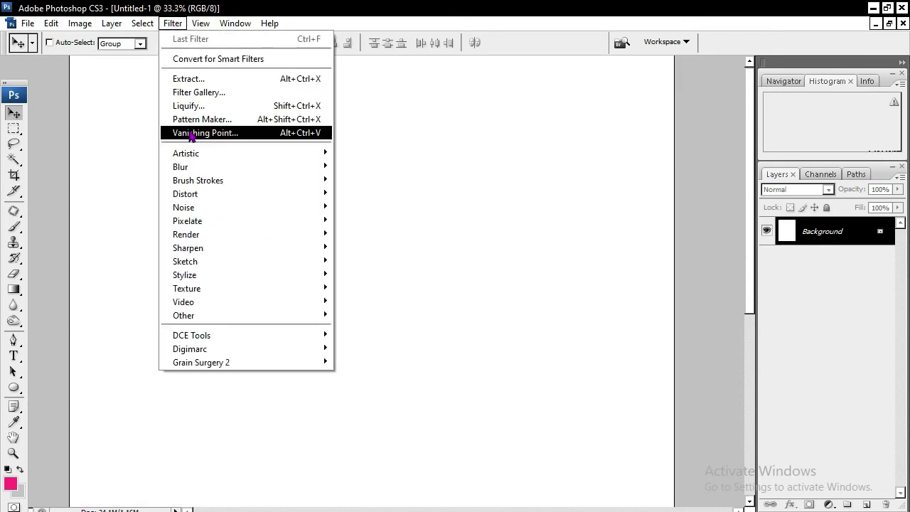
Generate a tiled pattern from a small dot sample in Pattern Maker and apply it.
left_click(243, 122)
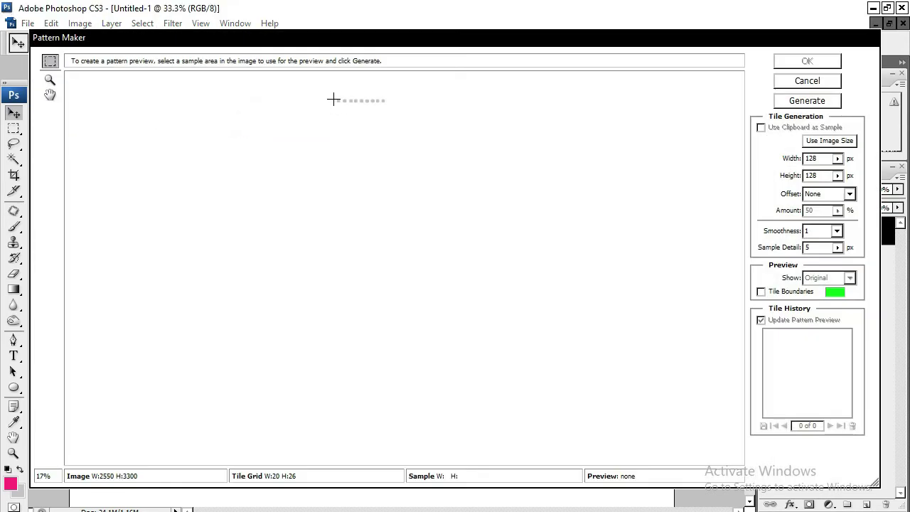
left_click_drag(335, 96, 370, 105)
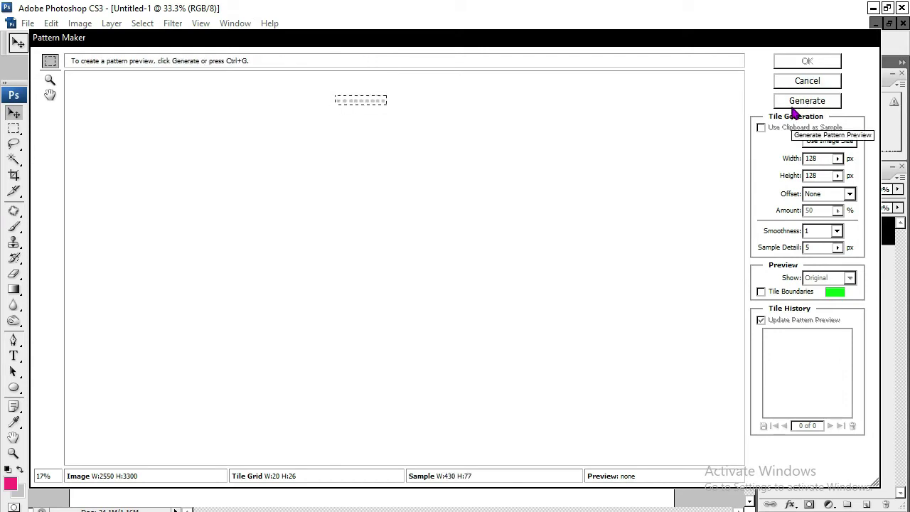
left_click(796, 107)
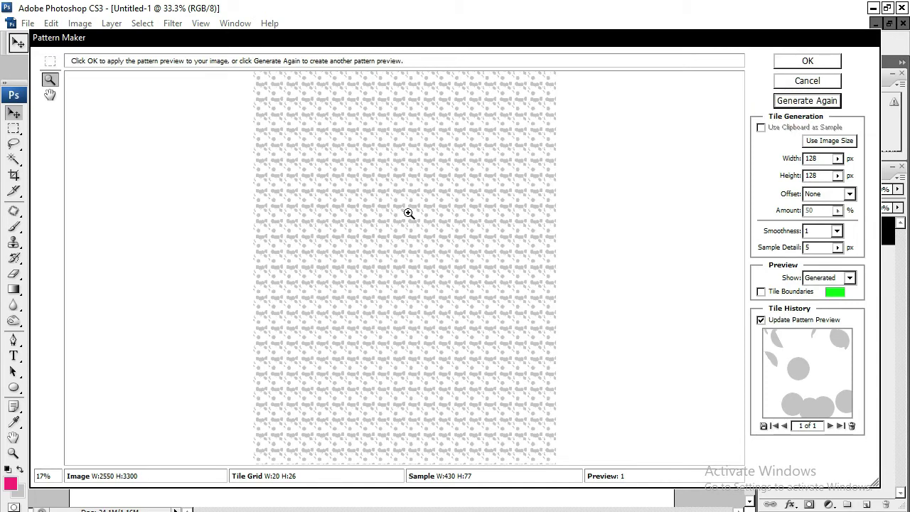
left_click(807, 64)
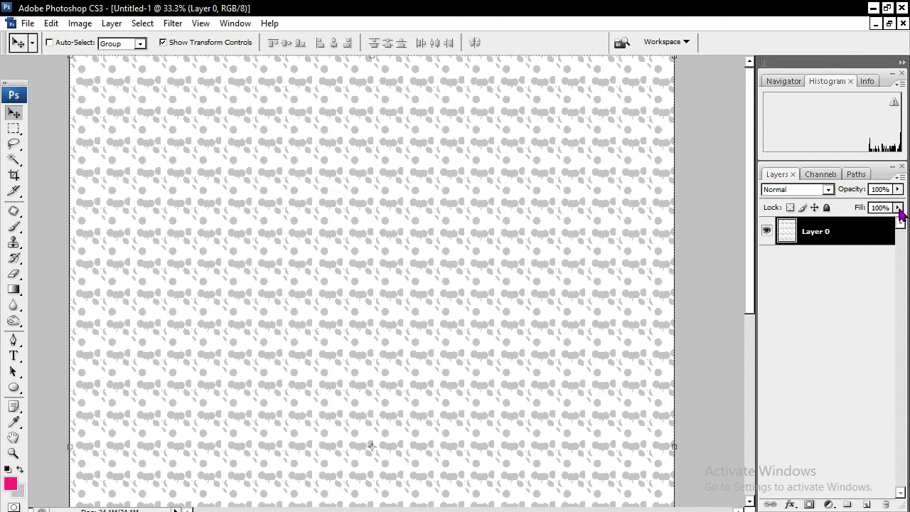
Fade the pattern layer to 61% opacity.
mouse_move(897, 189)
left_mouse_down()
mouse_move(855, 206)
mouse_move(878, 207)
left_mouse_up()
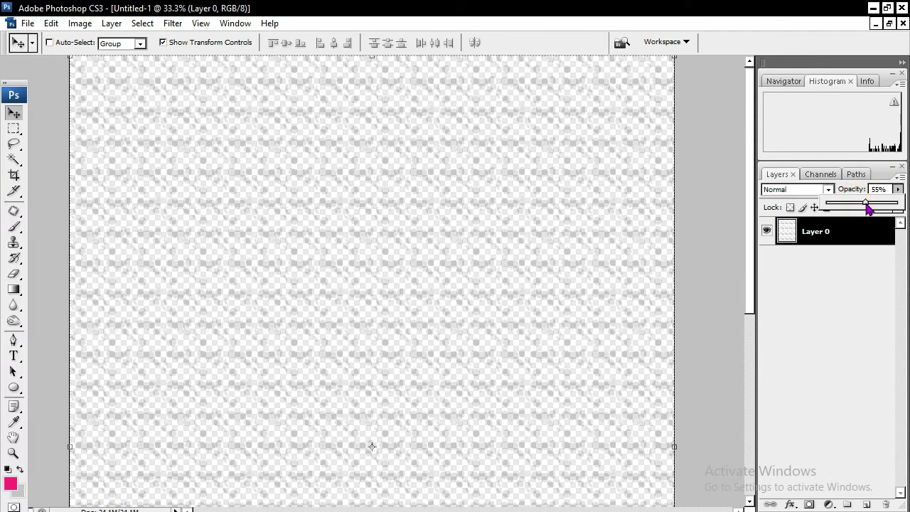
left_click_drag(877, 207, 872, 206)
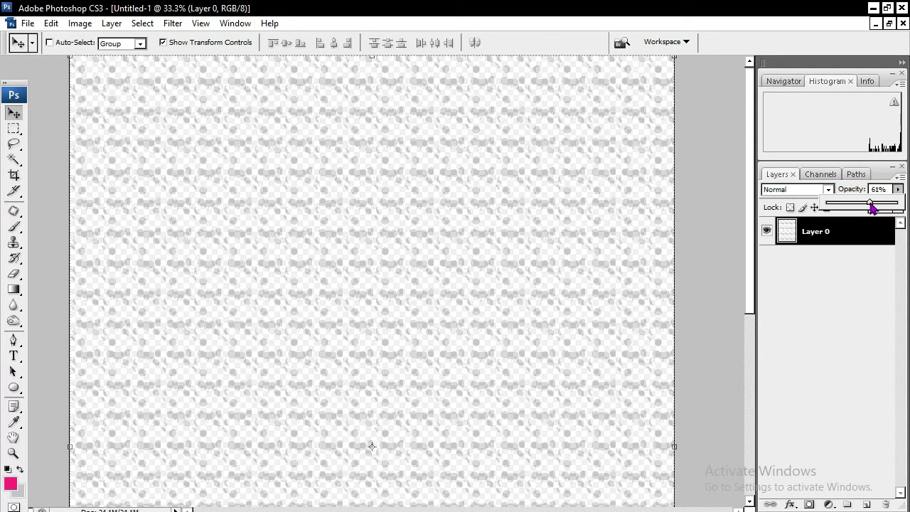
left_click(648, 207)
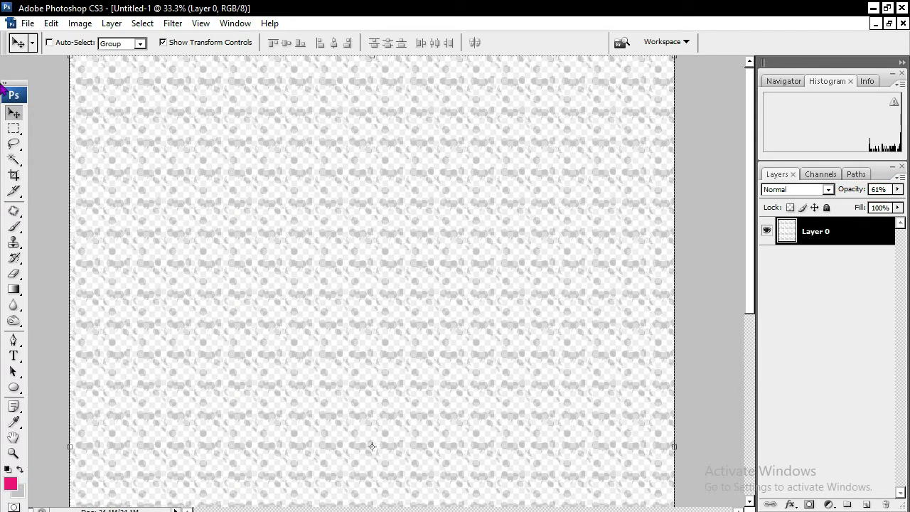
left_click(888, 23)
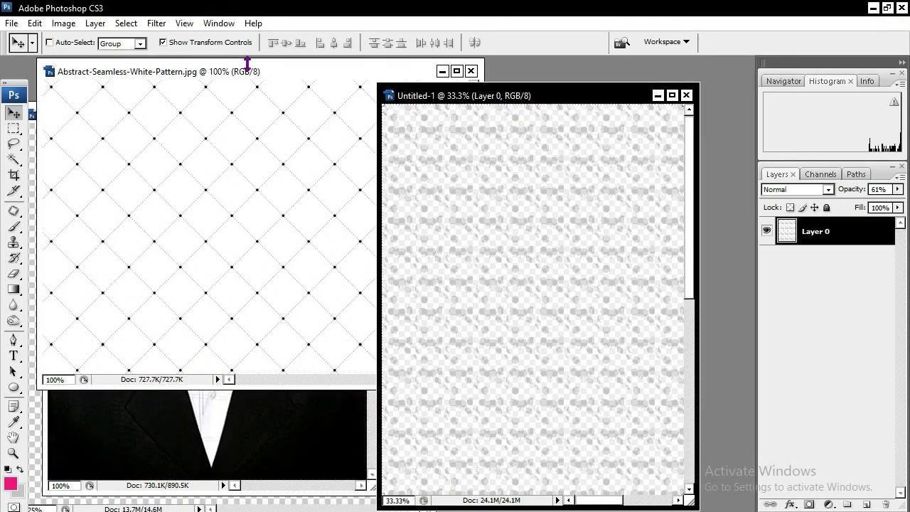
Close the pattern image and arrange the portrait and poster windows, poster at 25%.
left_click(247, 67)
left_click(471, 71)
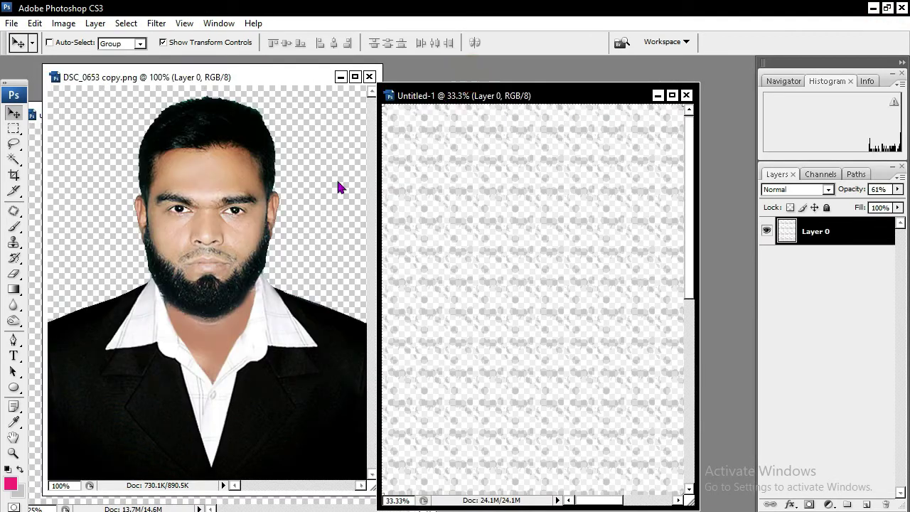
double_click(195, 77)
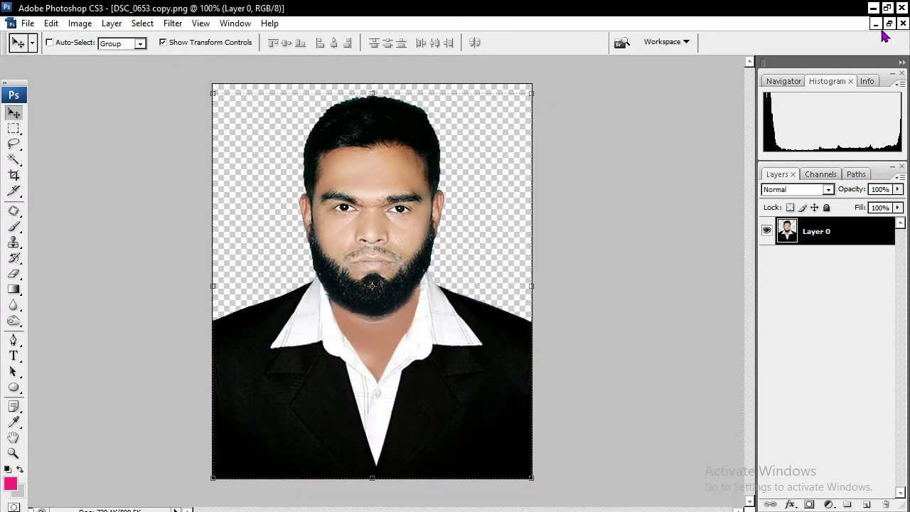
left_click(889, 23)
left_click_drag(202, 77, 143, 70)
left_click_drag(180, 144, 475, 209)
left_click(487, 101)
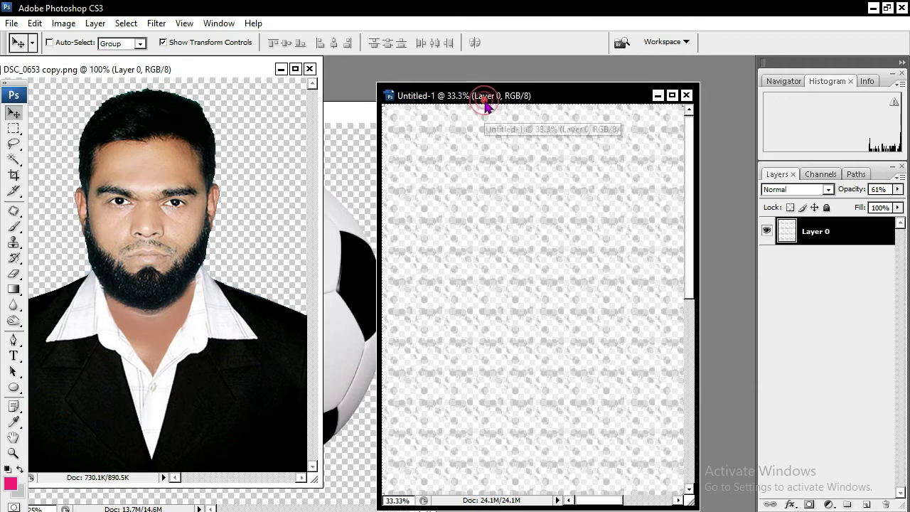
key("ctrl+minus")
Drag the portrait into the poster, enlarge it and fit it along the right edge.
left_click(148, 198)
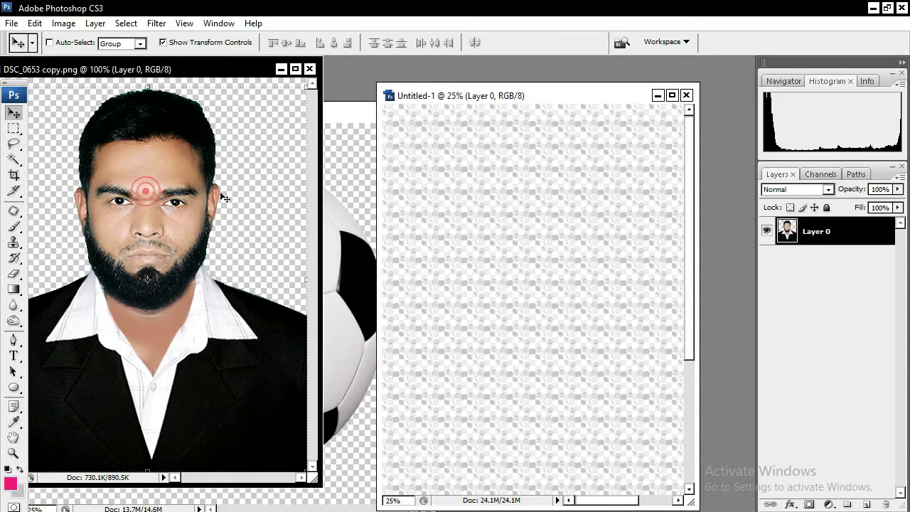
left_click_drag(147, 198, 605, 181)
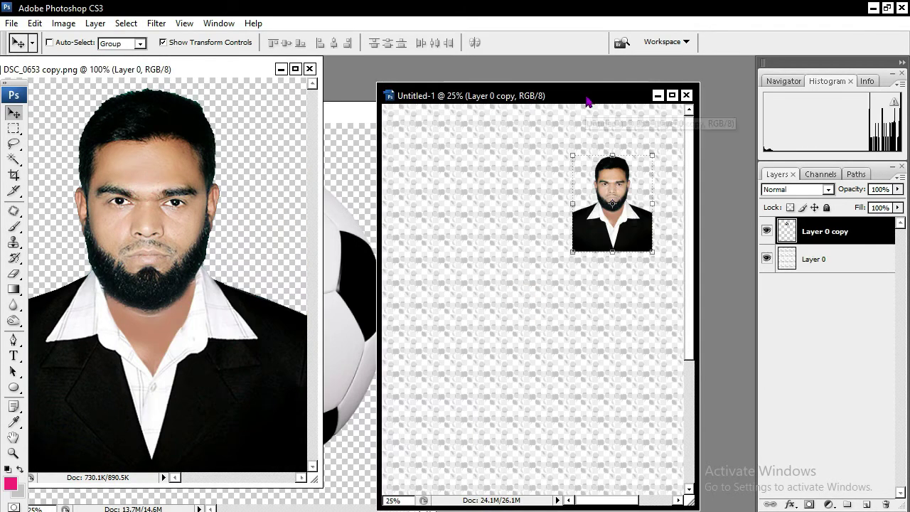
double_click(585, 95)
left_click_drag(359, 181, 502, 149)
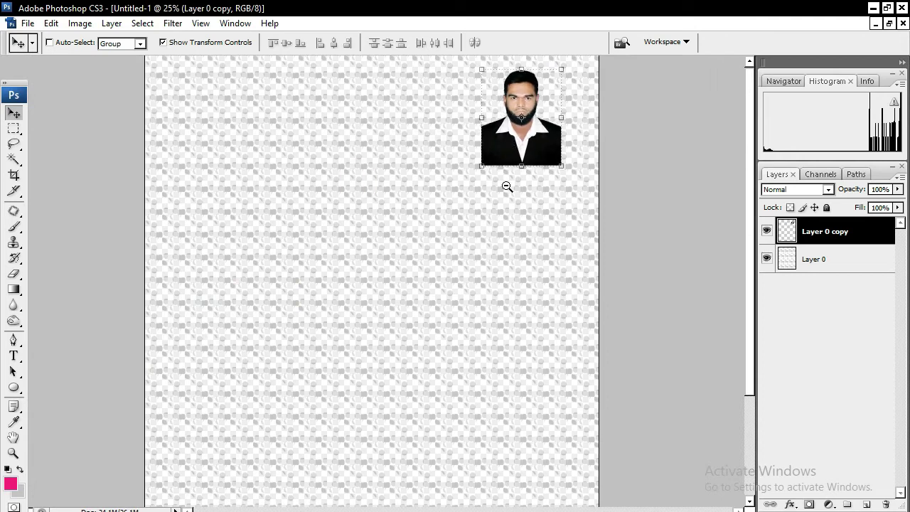
key("ctrl+minus")
left_click_drag(337, 283, 270, 344)
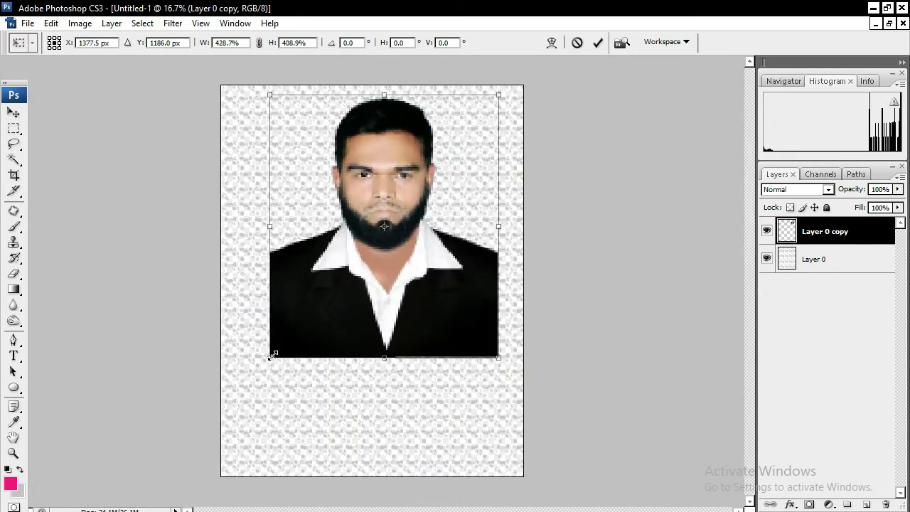
key("Return")
mouse_move(319, 246)
left_mouse_down()
mouse_move(358, 282)
mouse_move(362, 276)
left_mouse_up()
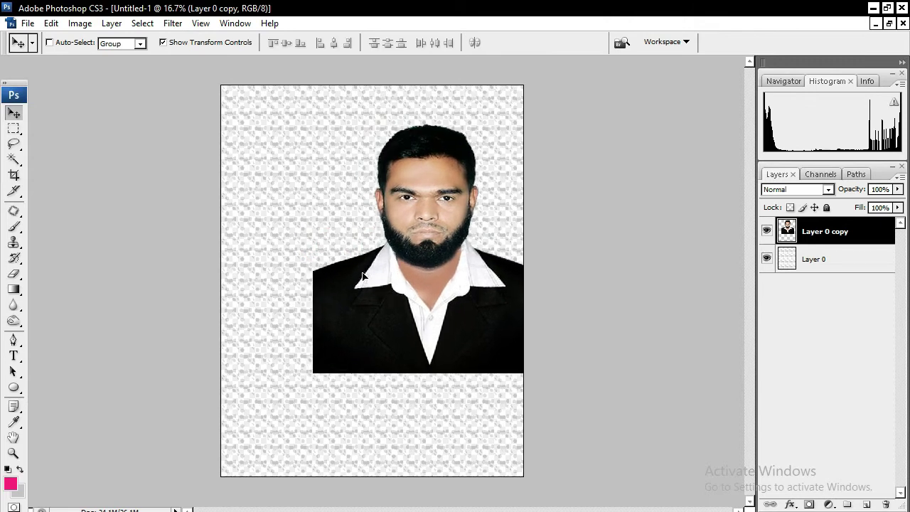
left_click_drag(309, 241, 317, 242)
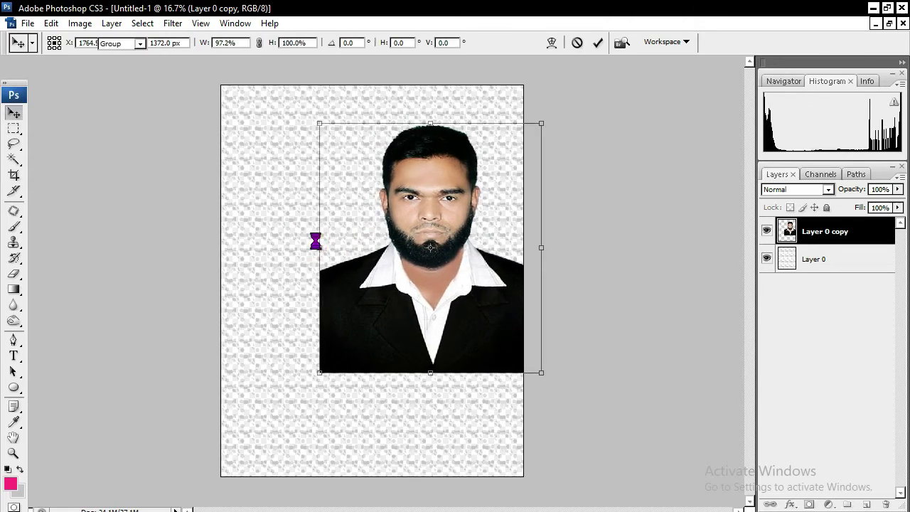
key("Return")
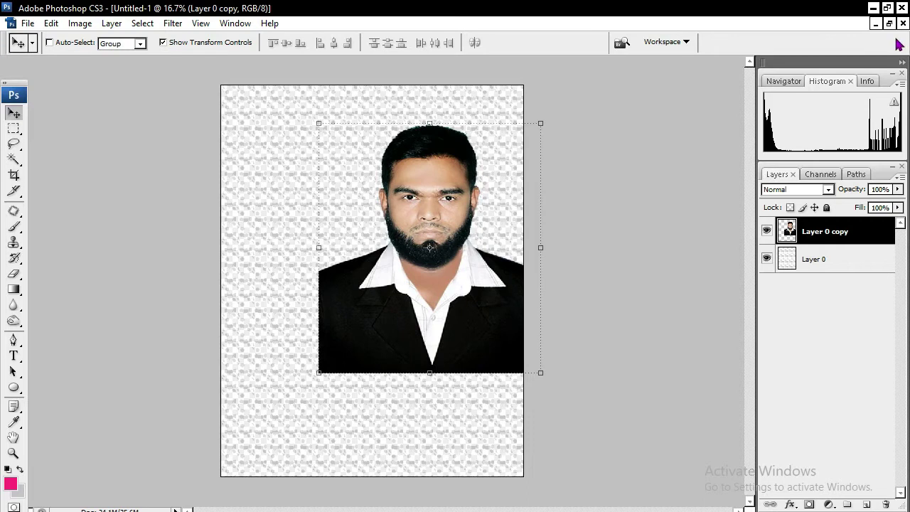
left_click(889, 23)
Drag the unnamed.png ball into the poster, shrink it to about half, and place it left of the shoulder.
left_click(346, 281)
left_click_drag(169, 257, 457, 262)
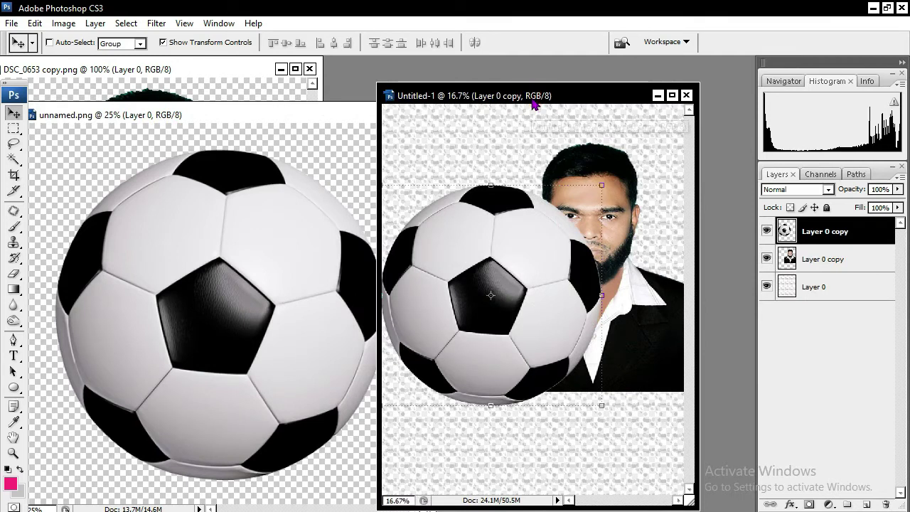
double_click(533, 96)
mouse_move(217, 162)
left_mouse_down()
mouse_move(321, 264)
mouse_move(305, 248)
mouse_move(319, 250)
left_mouse_up()
key("Return")
left_click_drag(377, 291, 281, 236)
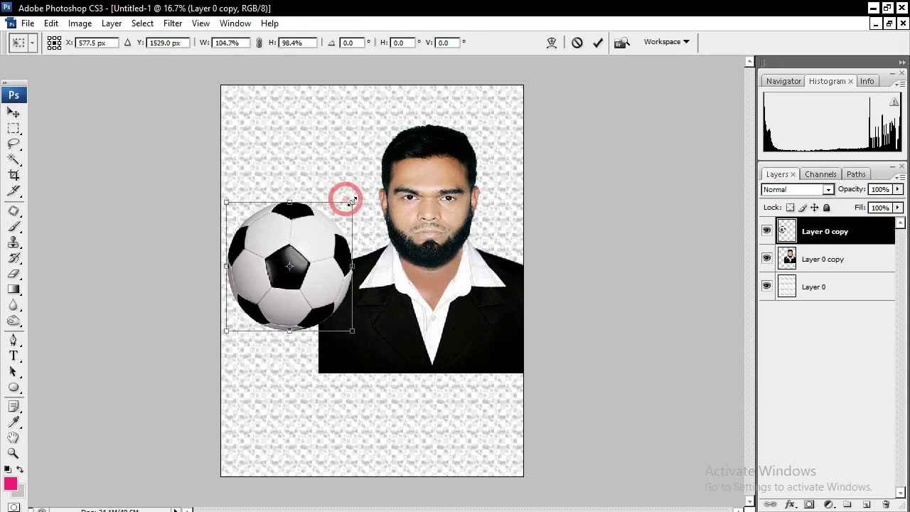
left_click_drag(346, 200, 352, 201)
key("Return")
left_click_drag(295, 237, 302, 236)
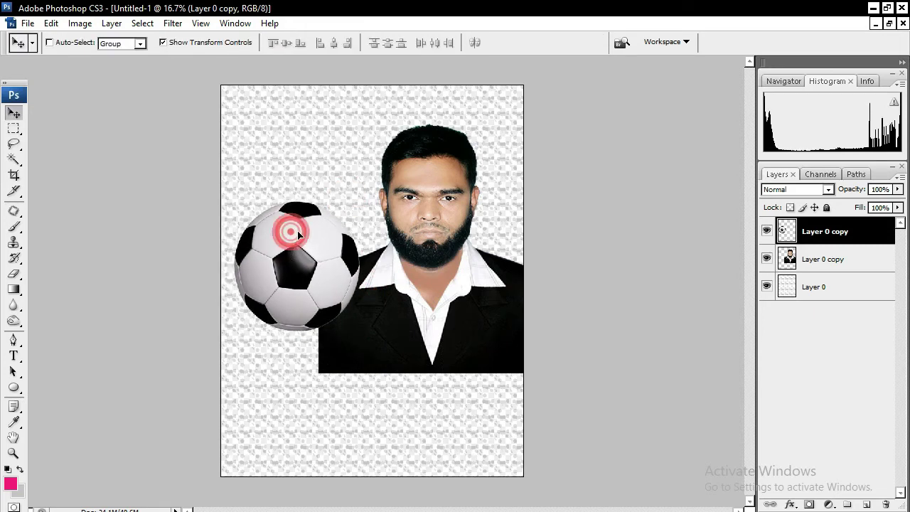
left_click(263, 234, "ctrl")
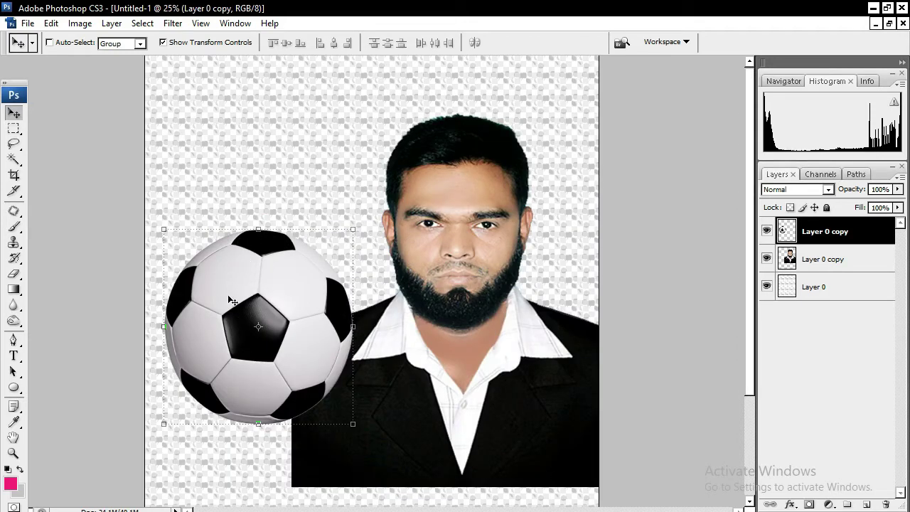
Duplicate the ball layer as Layer 0 copy 2 and slightly enlarge the lower copy.
right_click(798, 231)
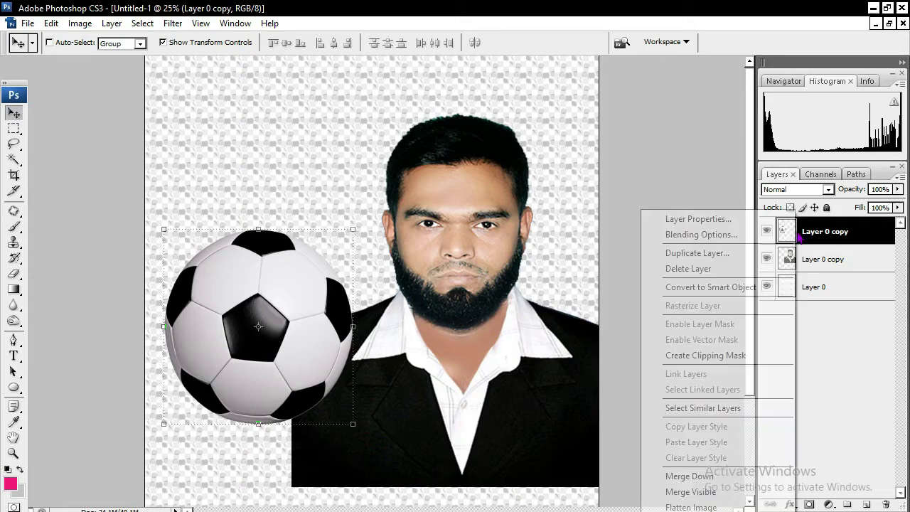
left_click(702, 254)
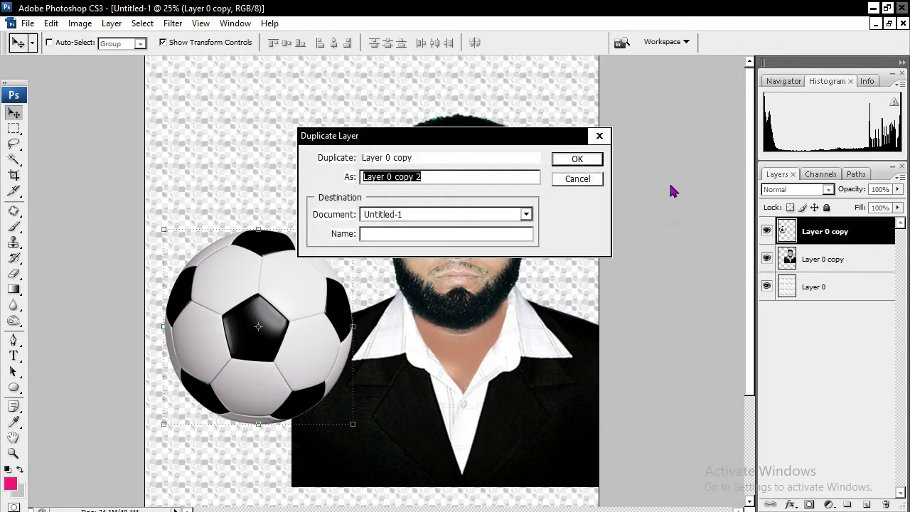
left_click(587, 162)
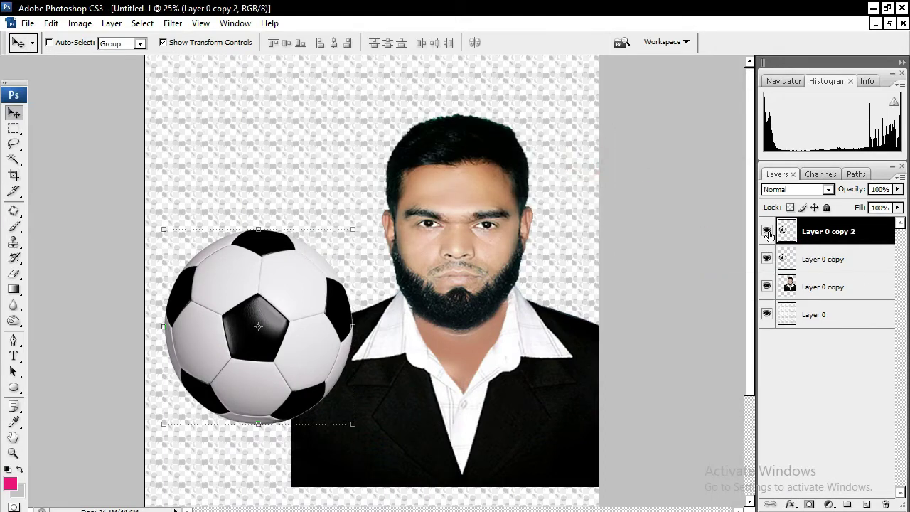
left_click(796, 258)
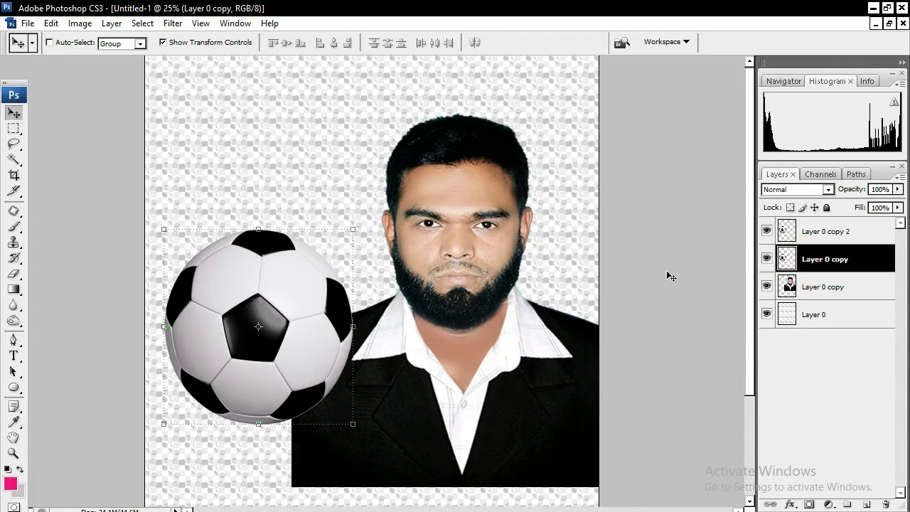
left_click_drag(164, 230, 152, 215)
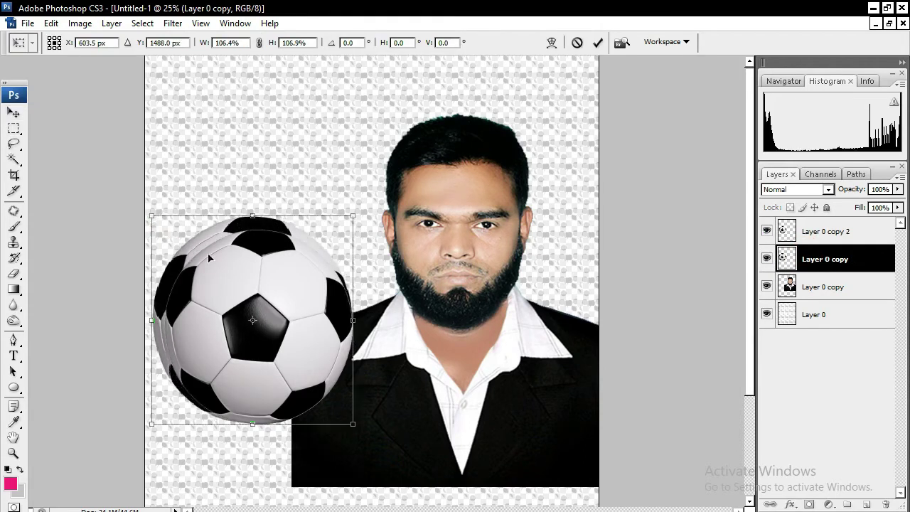
left_click_drag(351, 420, 362, 428)
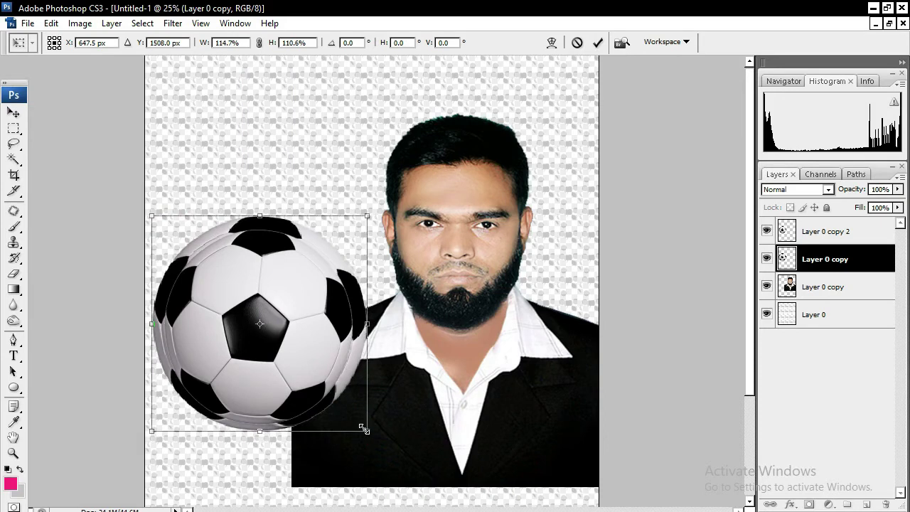
key("Return")
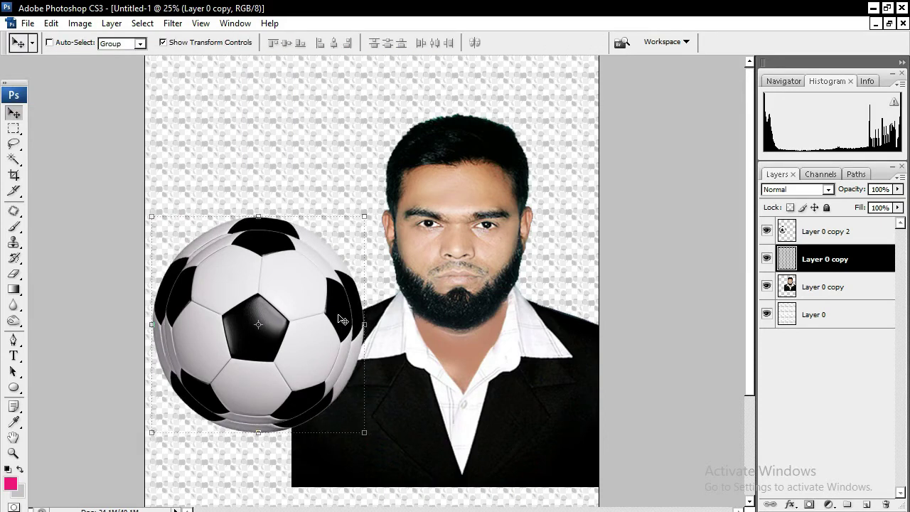
left_click(790, 504)
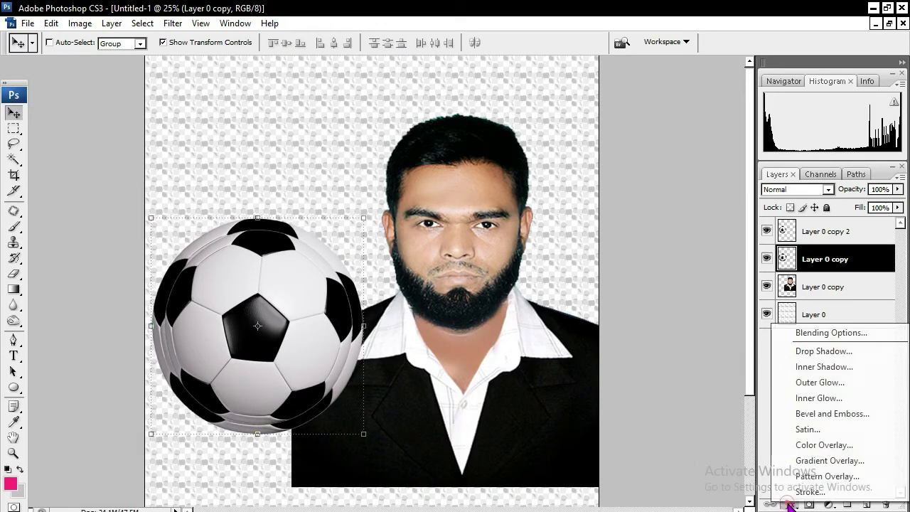
Give the lower ball copy a white (ffffff) Color Overlay.
left_click(848, 446)
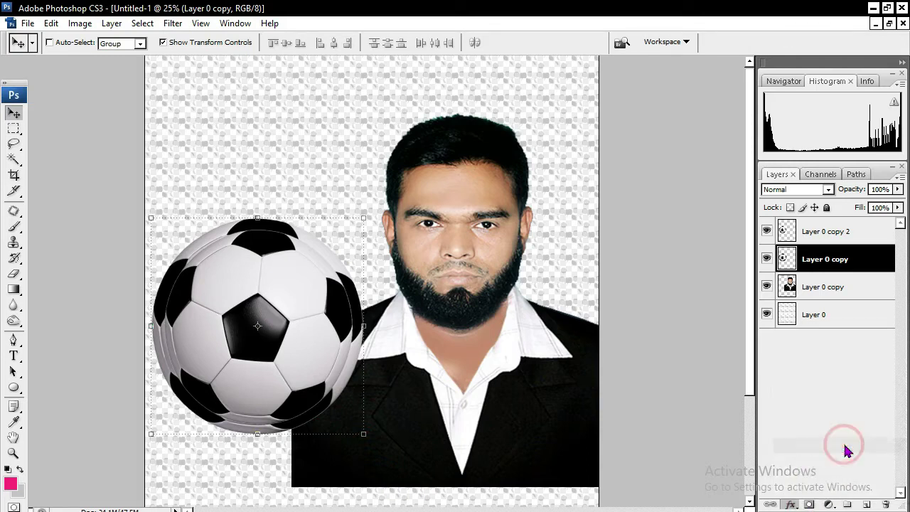
left_click(795, 258)
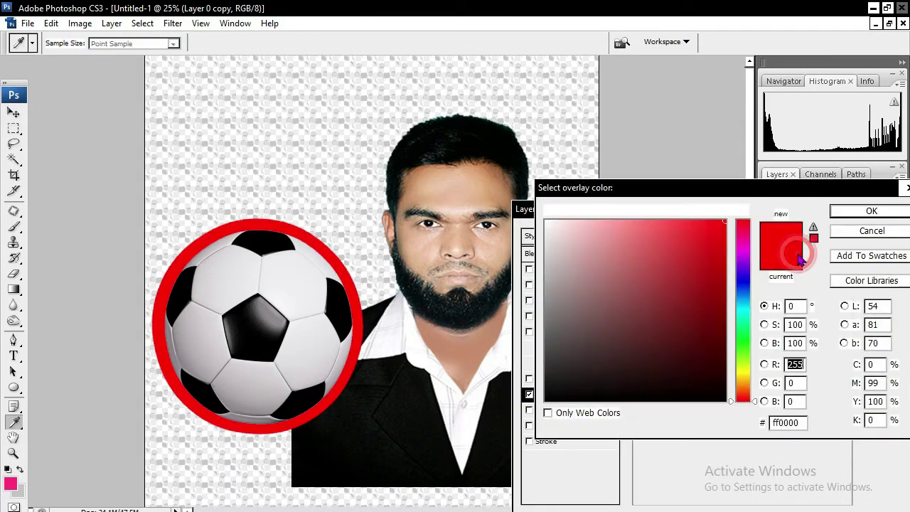
type("ffffff")
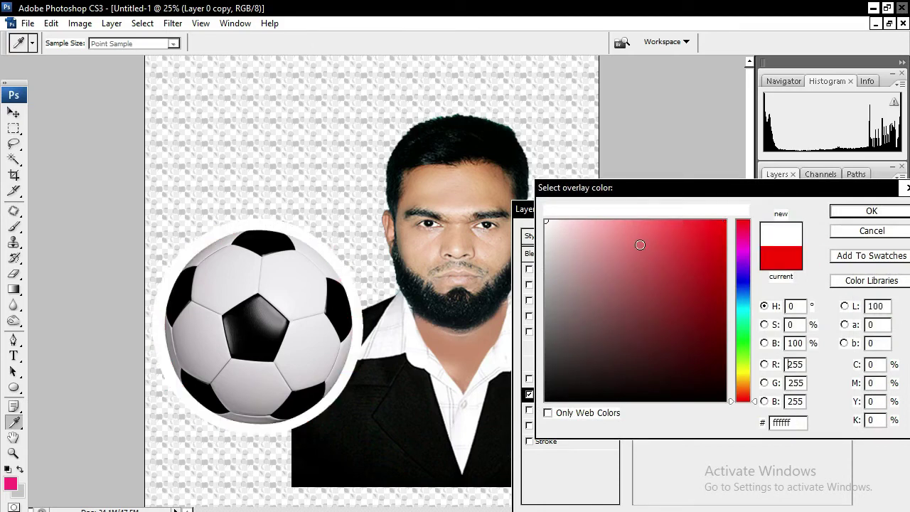
left_click_drag(548, 269, 546, 222)
left_click(874, 213)
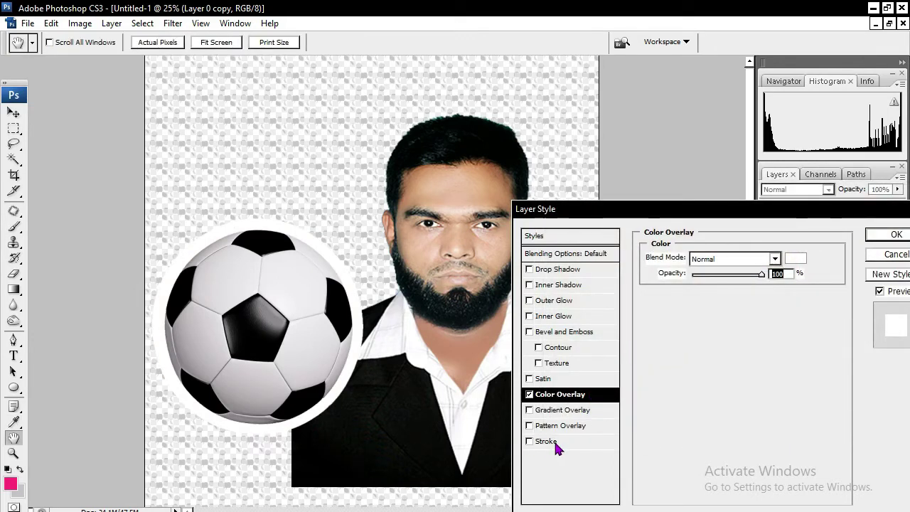
Add a black 40 px Stroke to the lower ball copy and apply the styles.
left_click(552, 442)
left_click(679, 348)
left_click(582, 320)
left_click(865, 213)
left_click_drag(698, 257, 707, 258)
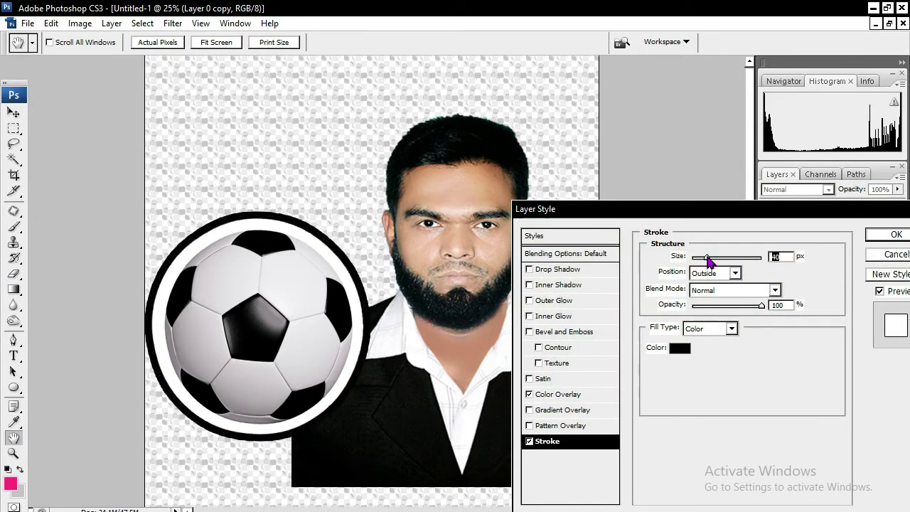
key("Return")
scroll(292, 314, "down", 3)
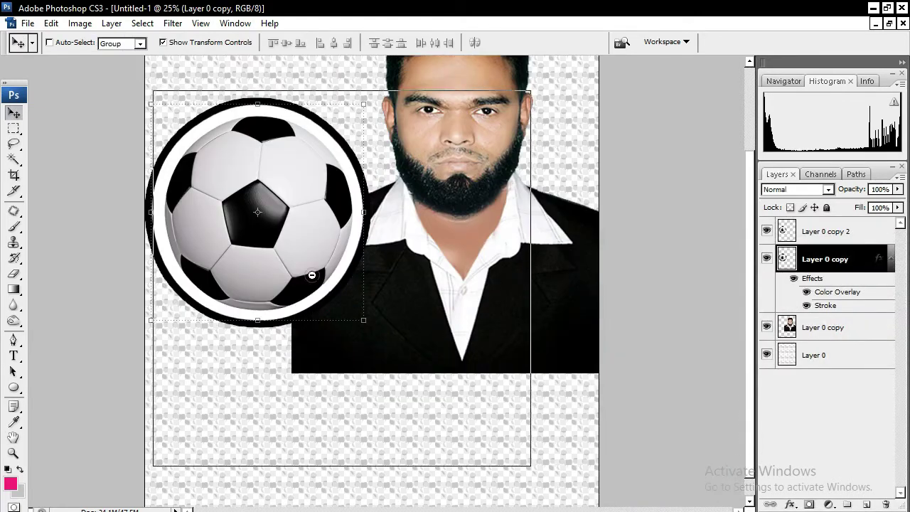
Start a Pen path from the poster's top edge diagonally down to the football's edge.
left_click(312, 274, "alt")
left_click(319, 261, "ctrl")
left_click(306, 274, "ctrl")
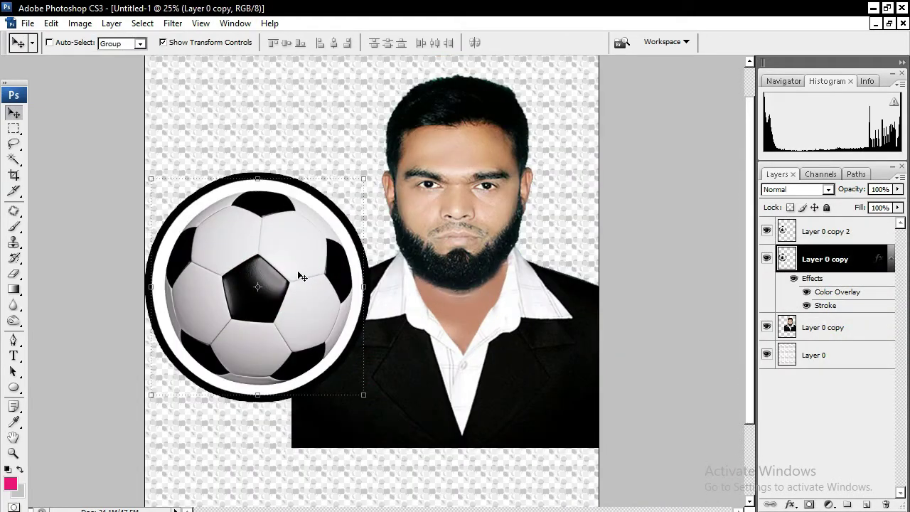
scroll(299, 274, "up", 1)
left_click(303, 275, "alt")
left_click(305, 213, "alt")
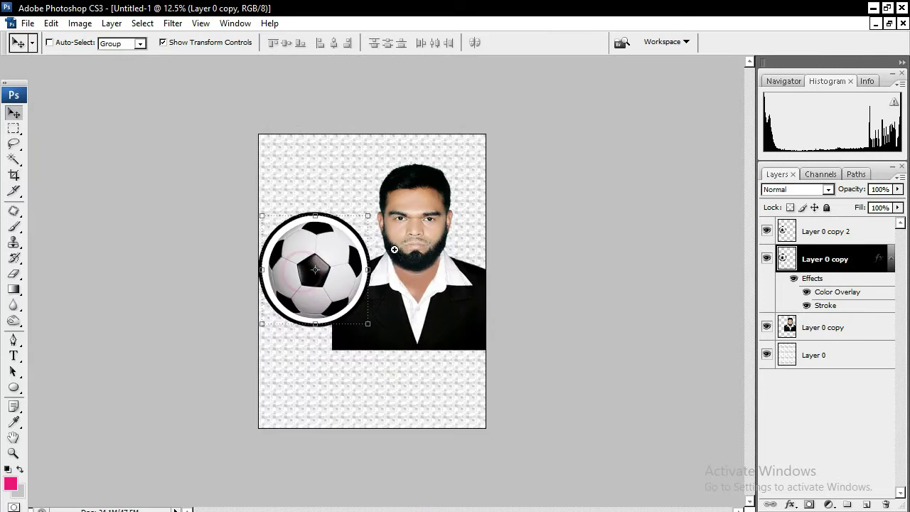
left_click(319, 187, "ctrl")
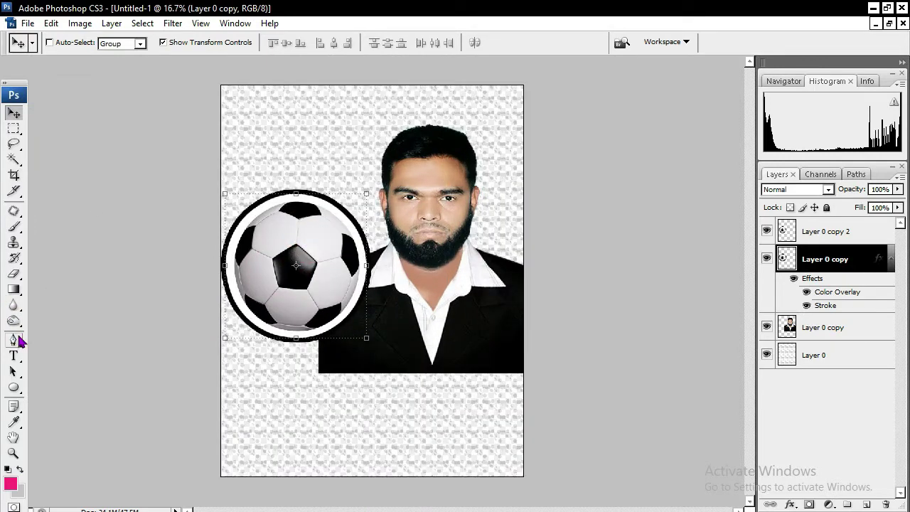
left_click(14, 340)
left_click(257, 84)
left_click(369, 249)
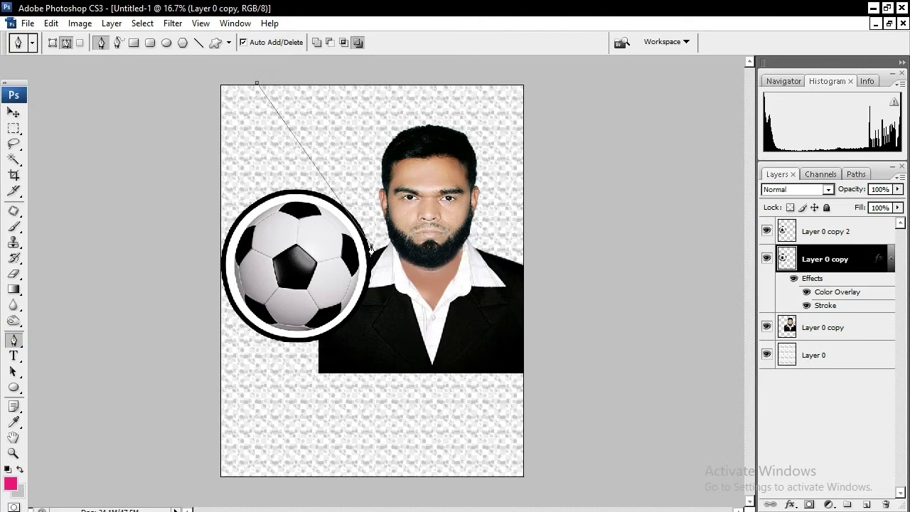
key("ctrl+z")
left_click(374, 248)
Continue the path around the left edge and close it above the poster's top-left corner.
left_click(220, 345)
left_click(191, 256)
left_click(205, 91)
left_click(213, 63)
left_click(255, 63)
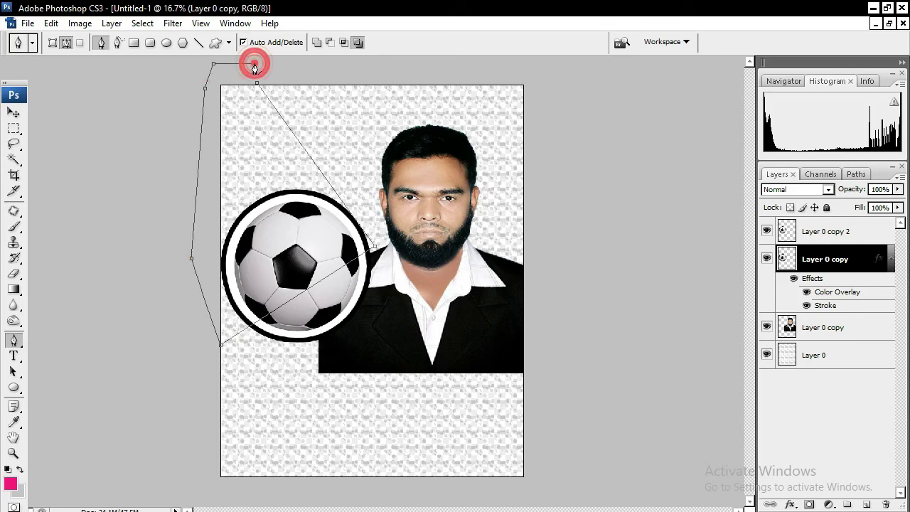
left_click(819, 359)
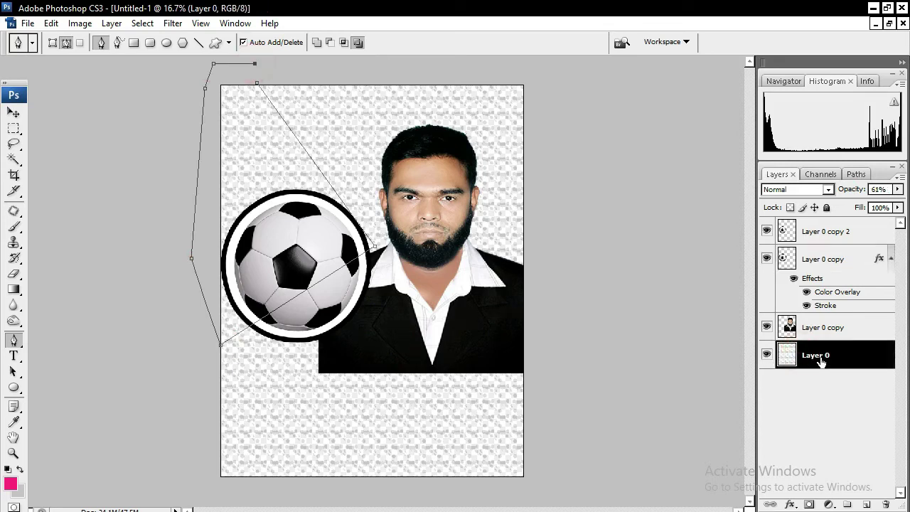
Duplicate Layer 0 and set the copy's opacity to 100%.
right_click(809, 361)
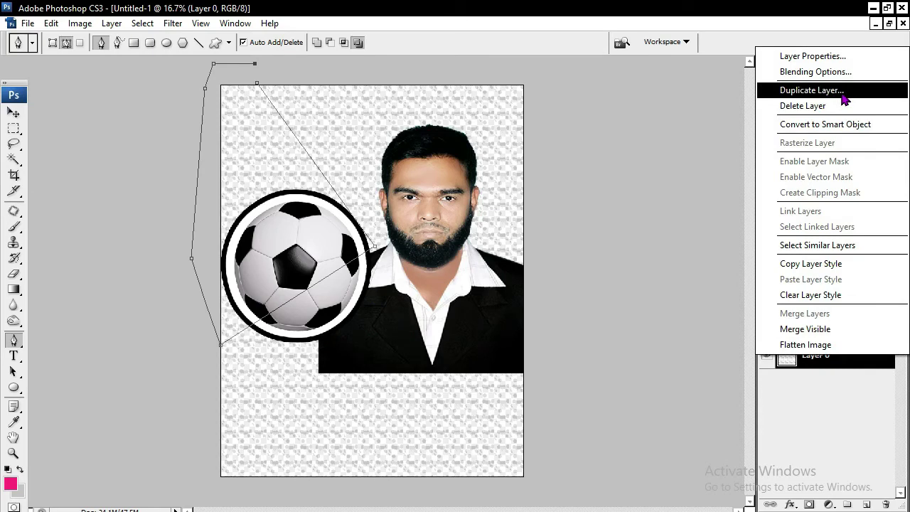
left_click(842, 98)
left_click(587, 160)
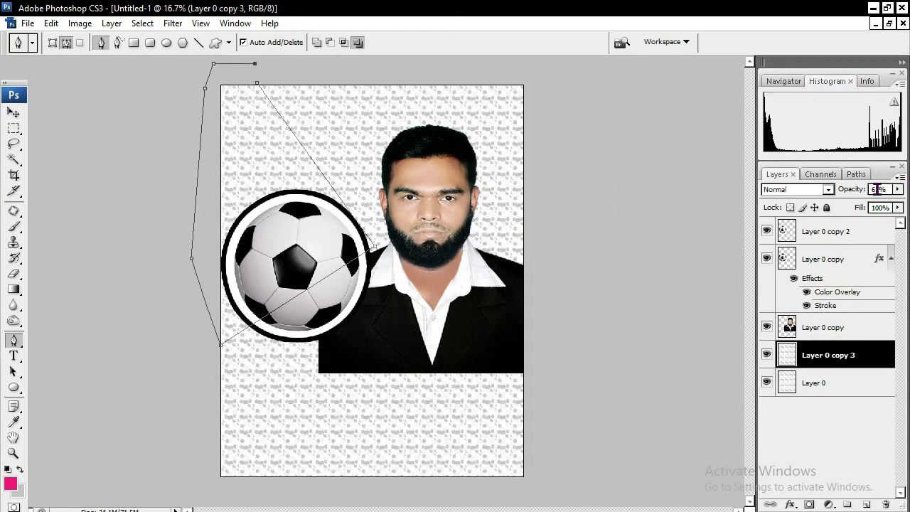
left_click(898, 190)
left_click_drag(873, 201, 897, 201)
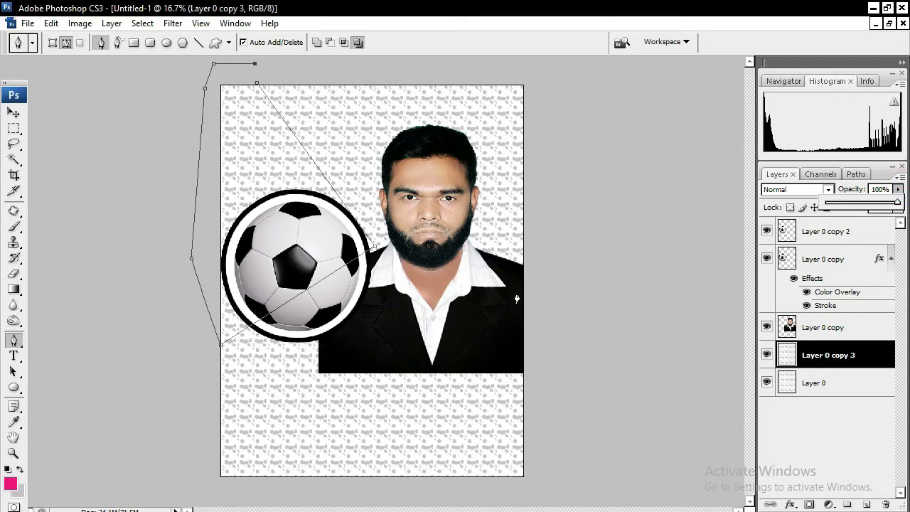
Trim the copy to the traced top-left triangle and hide the original Layer 0.
key("ctrl+Return")
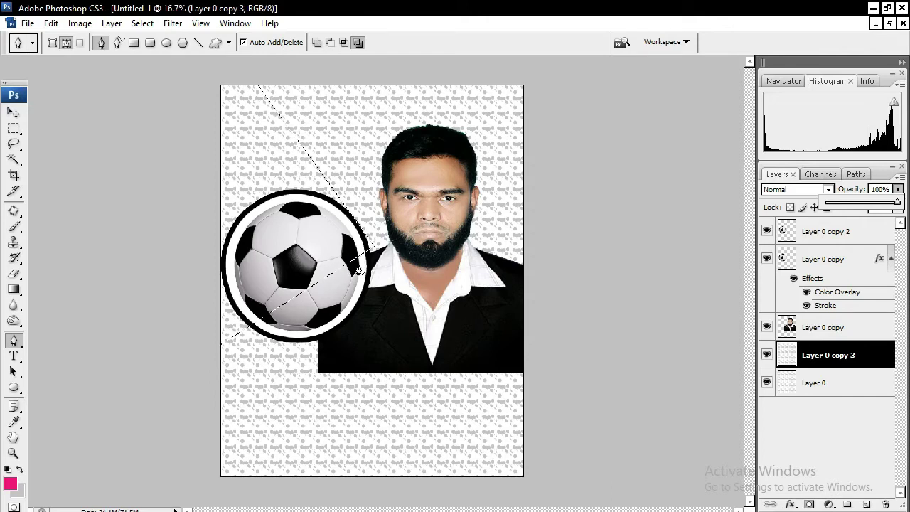
key("ctrl+shift+i")
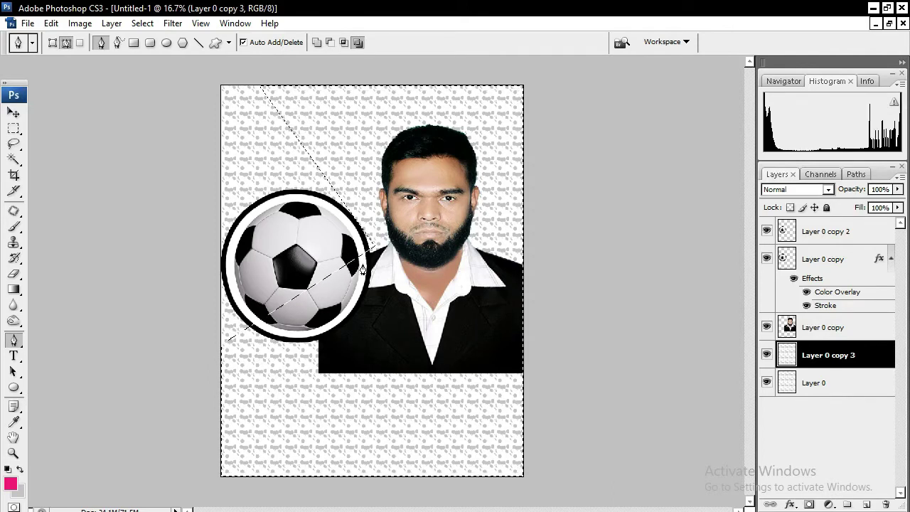
left_click(766, 384)
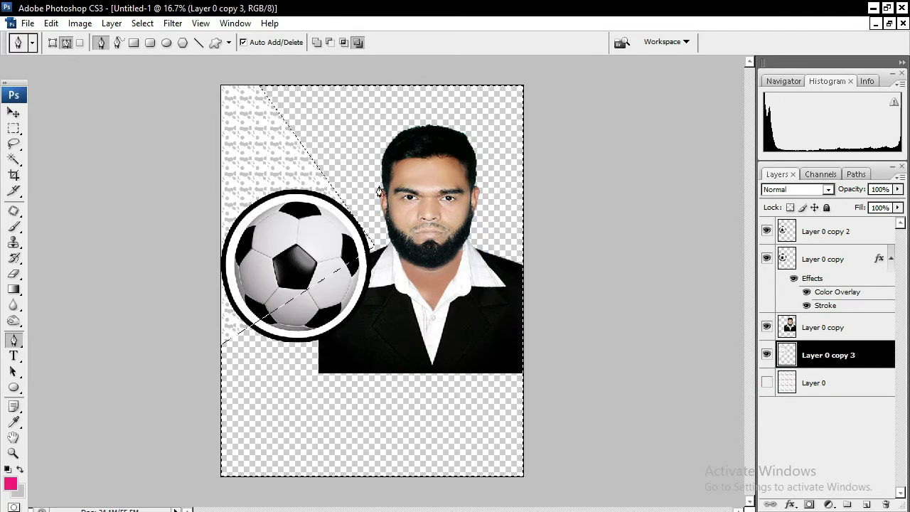
key("ctrl+d")
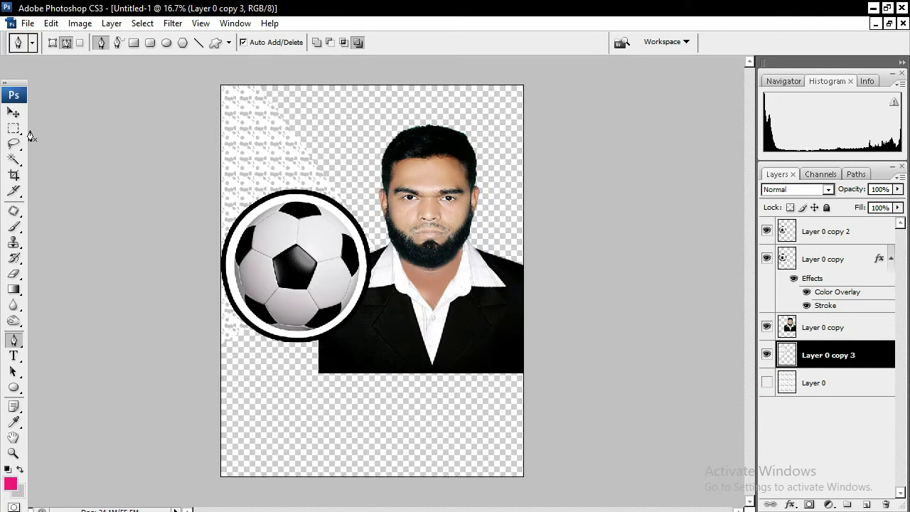
left_click(14, 112)
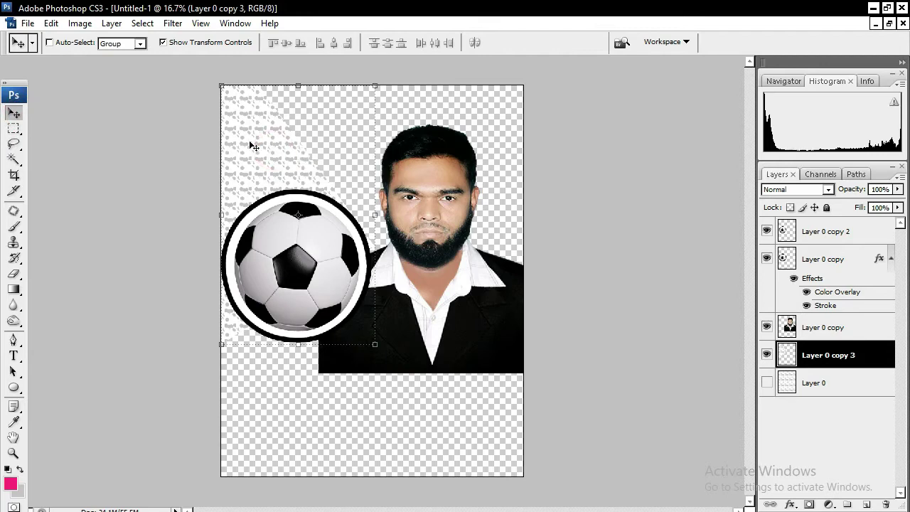
Give the triangle layer a Color Overlay in mustard gold (b58000).
left_click(790, 504)
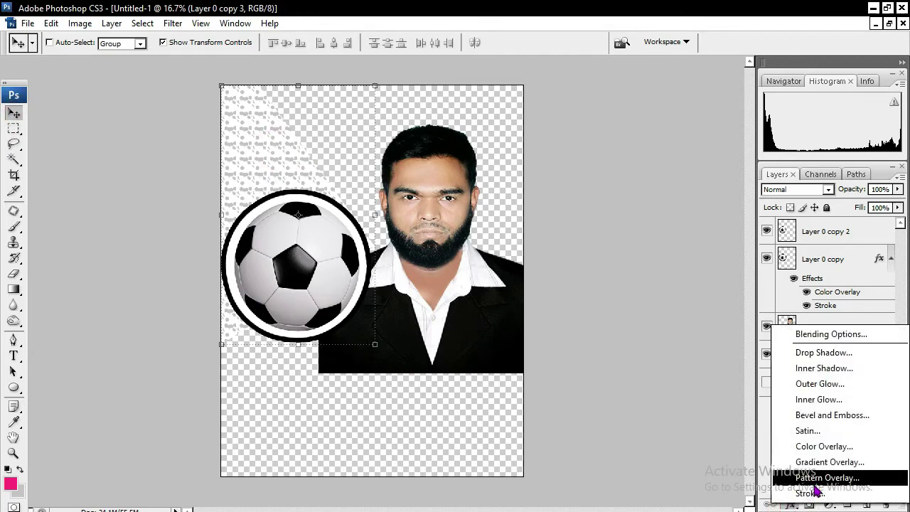
left_click(837, 453)
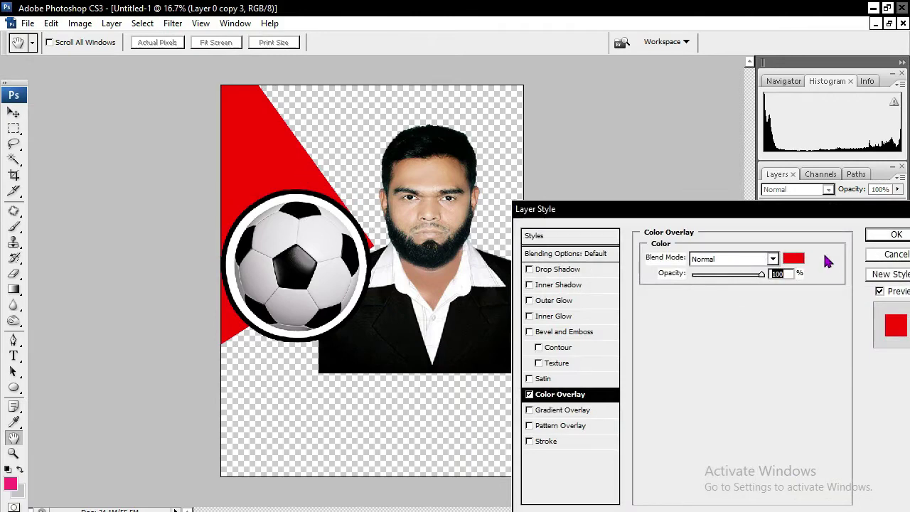
left_click(793, 259)
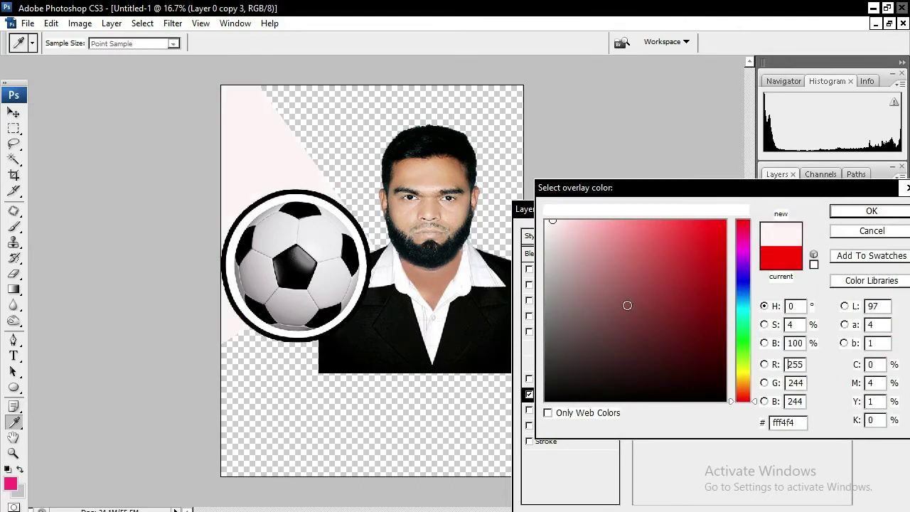
left_click(724, 273)
left_click(739, 350)
left_click(739, 375)
left_click(739, 388)
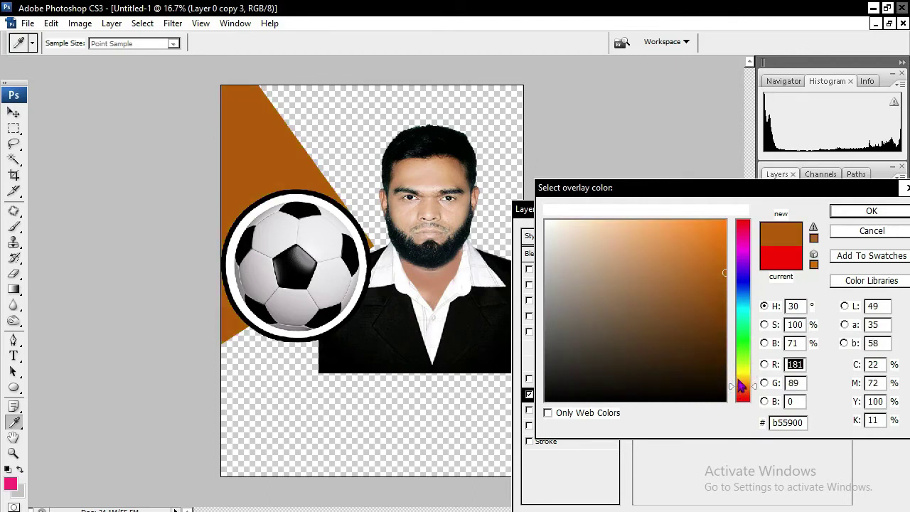
left_click(738, 370)
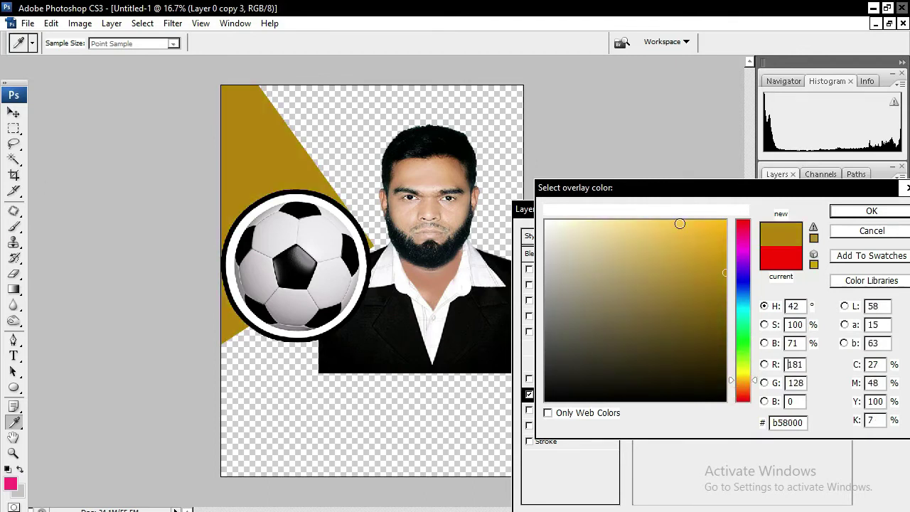
left_click(871, 211)
left_click(890, 240)
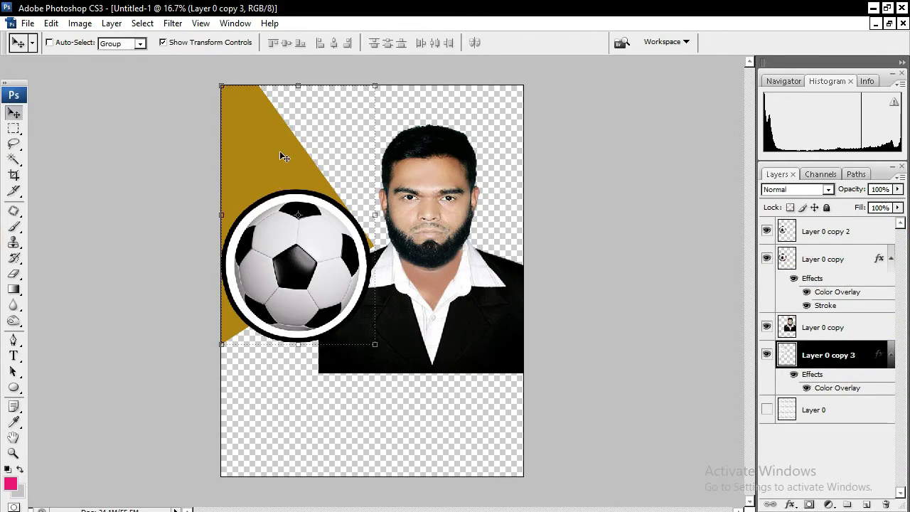
Move and rotate a gold triangle copy to the top, squashed to 44.6% height and narrowed.
left_click(329, 155, "ctrl")
mouse_move(262, 159)
left_mouse_down()
mouse_move(401, 118)
mouse_move(400, 136)
left_mouse_up()
left_click_drag(355, 96, 567, 148)
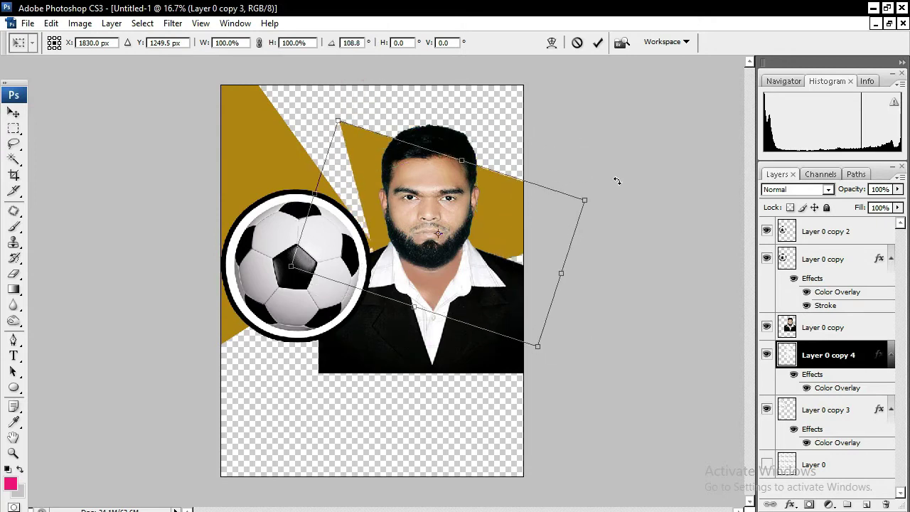
key("Return")
left_click_drag(358, 189, 329, 115)
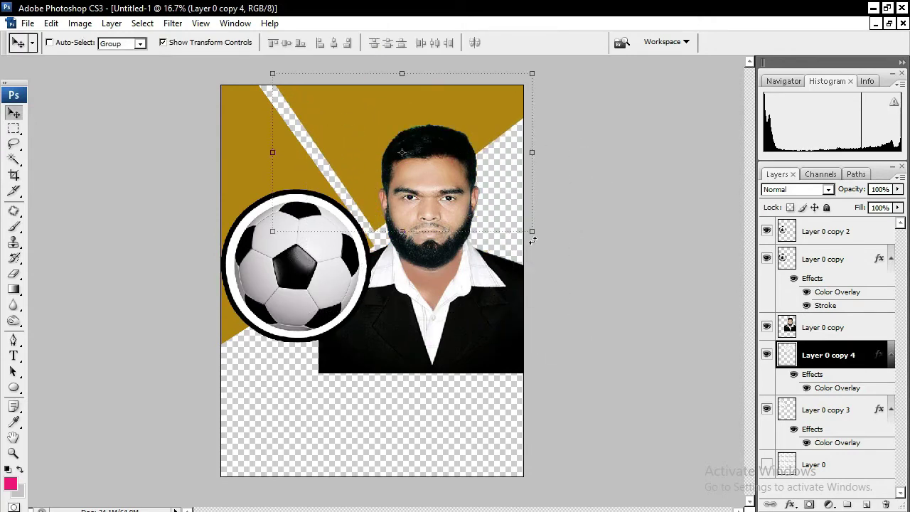
left_click_drag(402, 231, 402, 144)
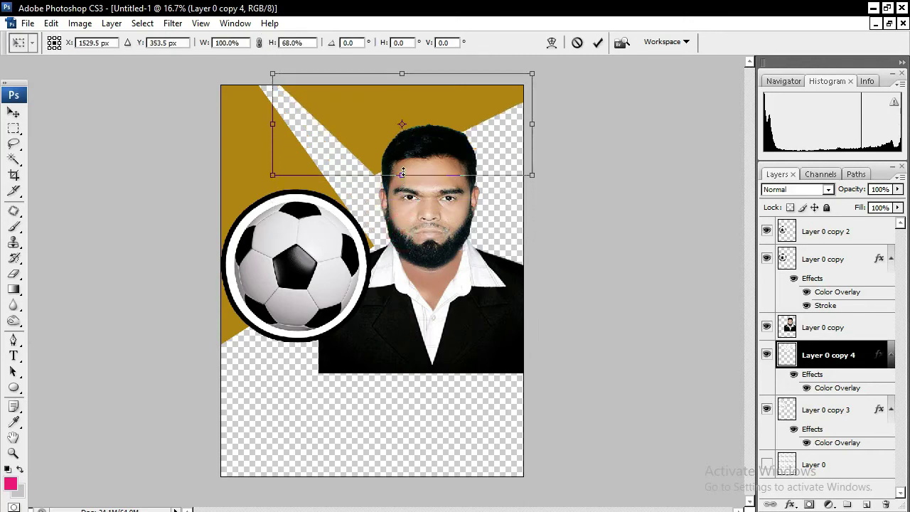
left_click_drag(530, 107, 436, 106)
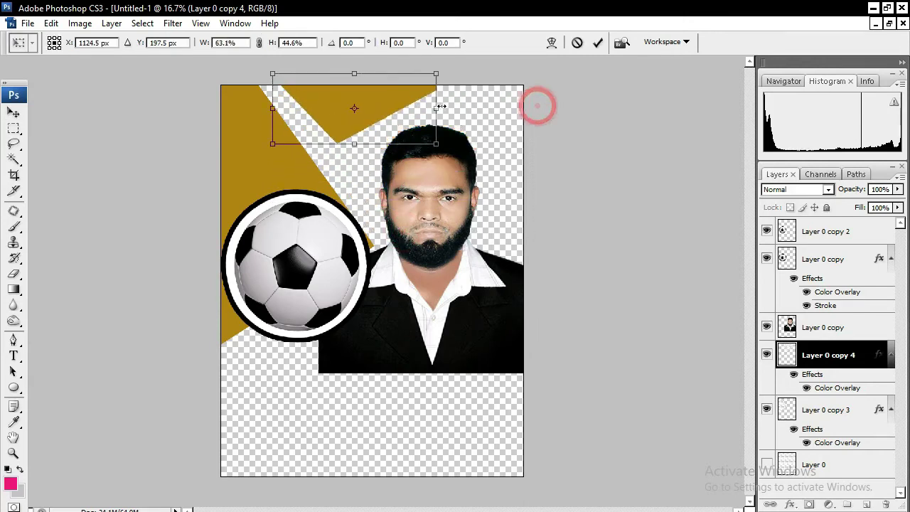
key("Return")
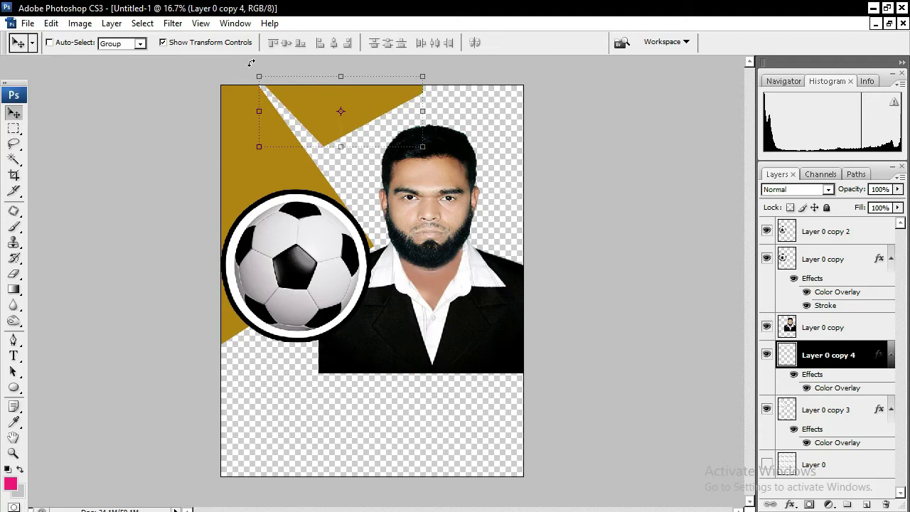
Tilt the top gold shape about 5.4°, push it against the top edge, and show Layer 0.
left_click_drag(254, 66, 259, 59)
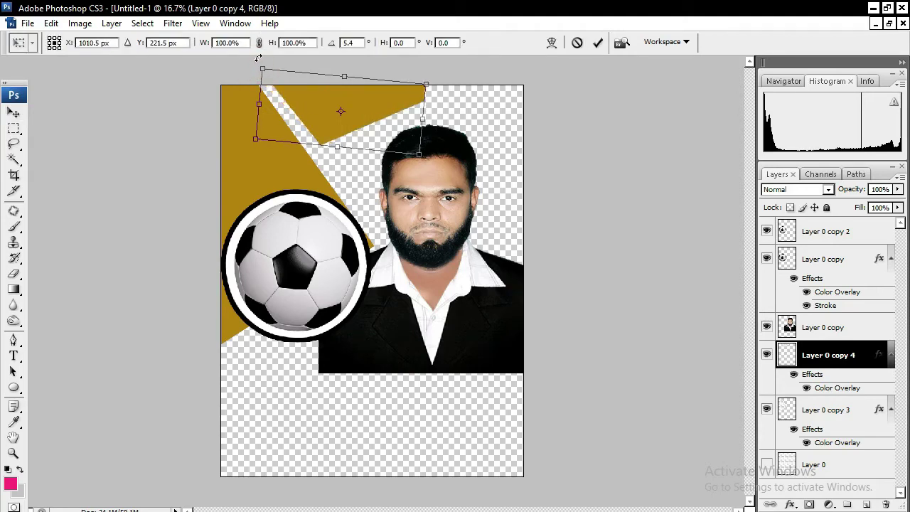
key("Return")
left_click_drag(417, 105, 380, 86)
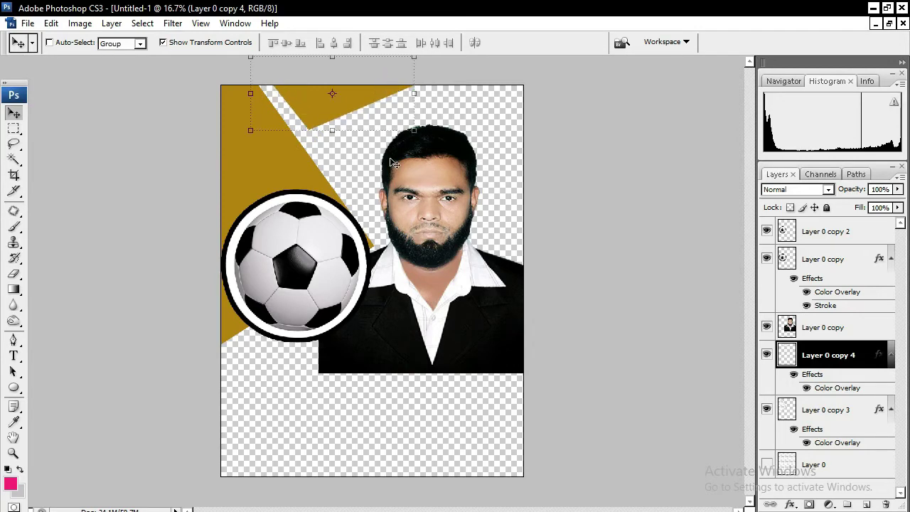
left_click(355, 179)
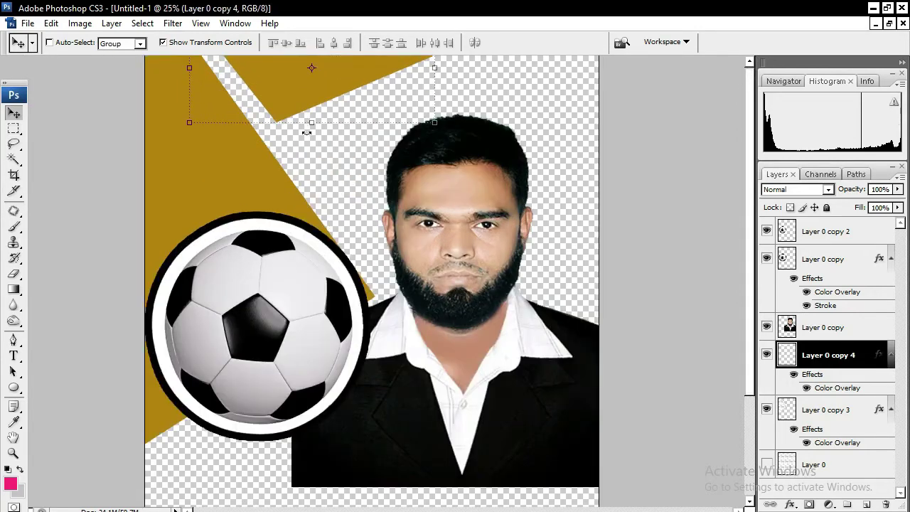
left_click(371, 203, "alt")
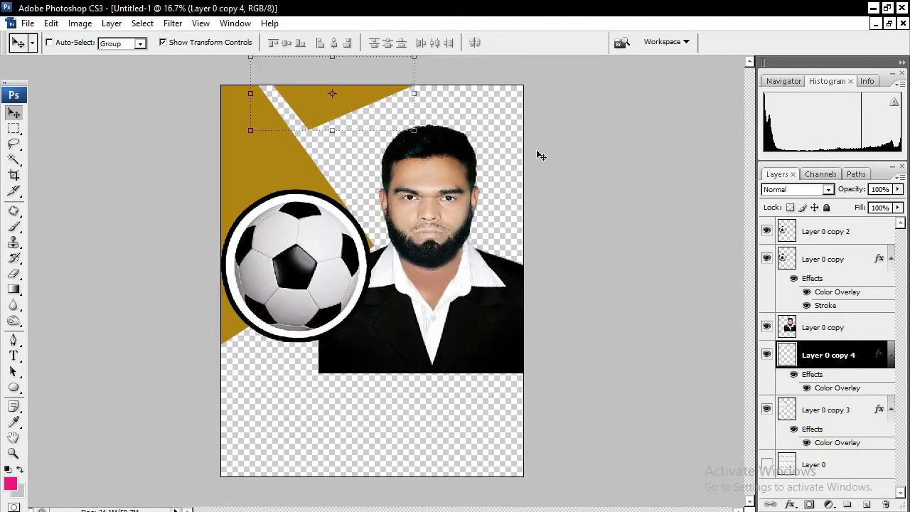
left_click(767, 466)
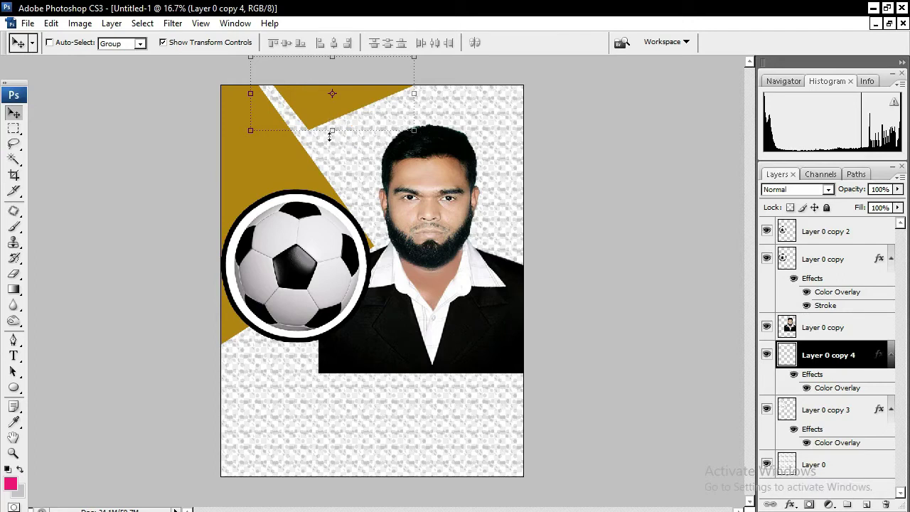
Stretch the top gold shape downward to 110.7% height.
left_click_drag(333, 132, 334, 139)
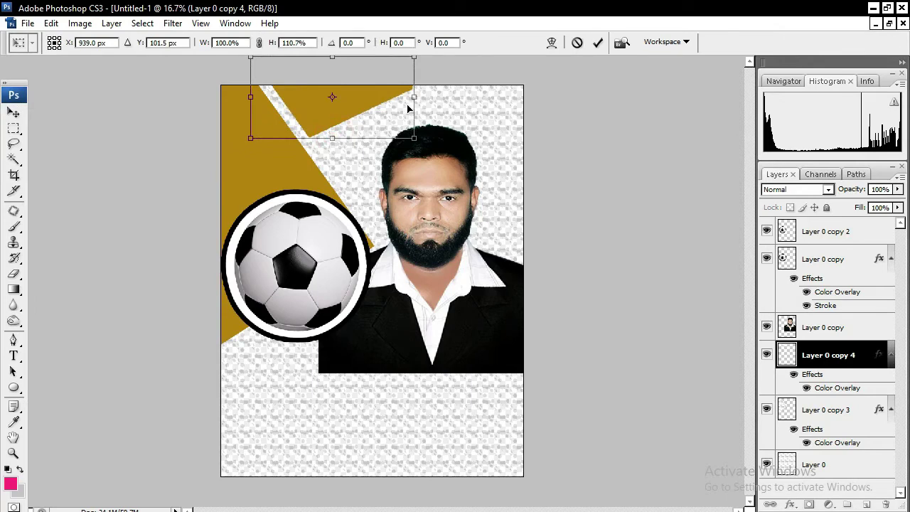
key("Return")
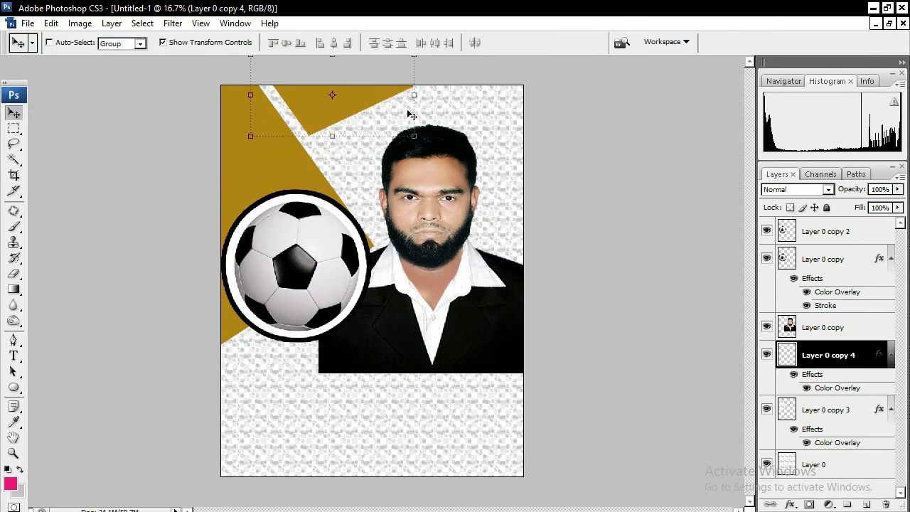
left_click(13, 158)
key("ctrl+minus")
key("ctrl+plus")
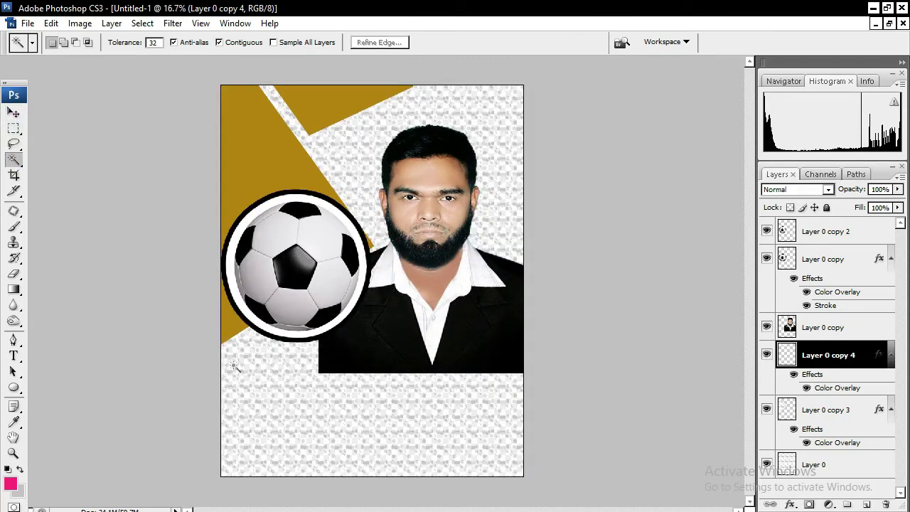
left_click(14, 128)
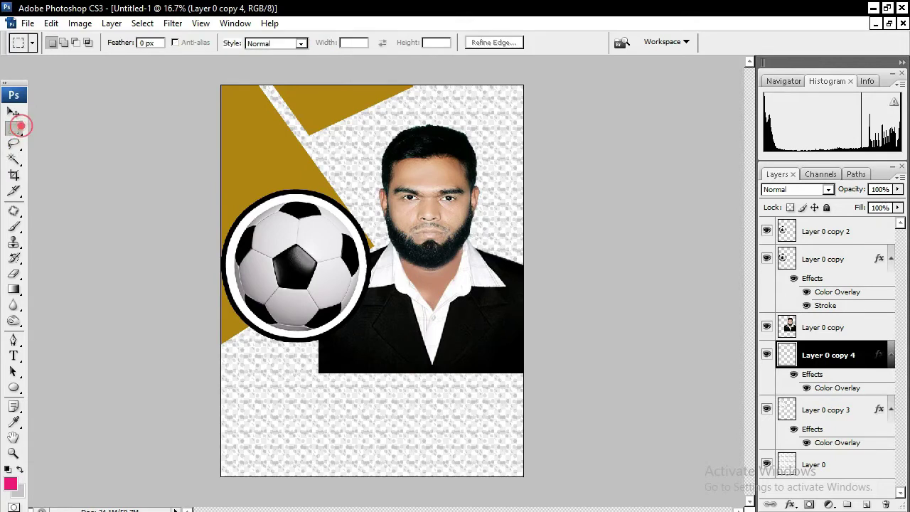
Try marquee selections in the gold area and below the portrait, deselect, and select Layer 0.
left_click(793, 410)
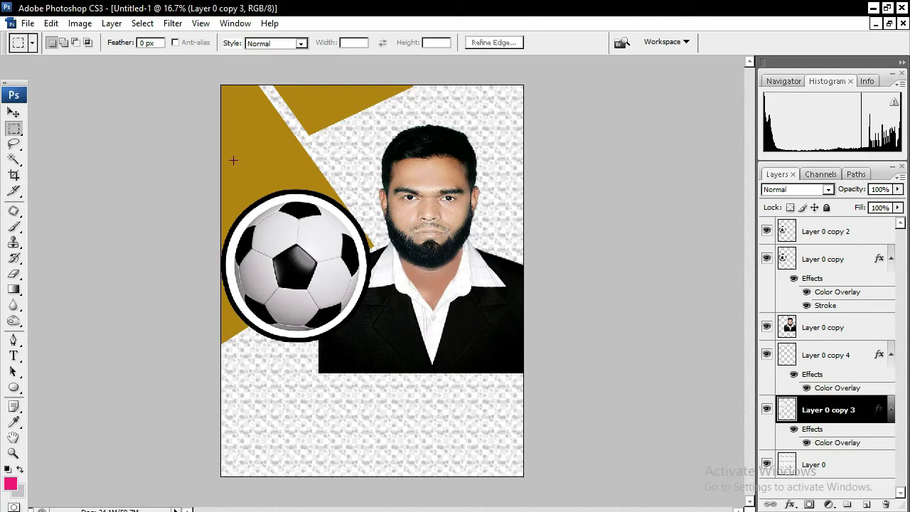
left_click_drag(303, 177, 305, 178)
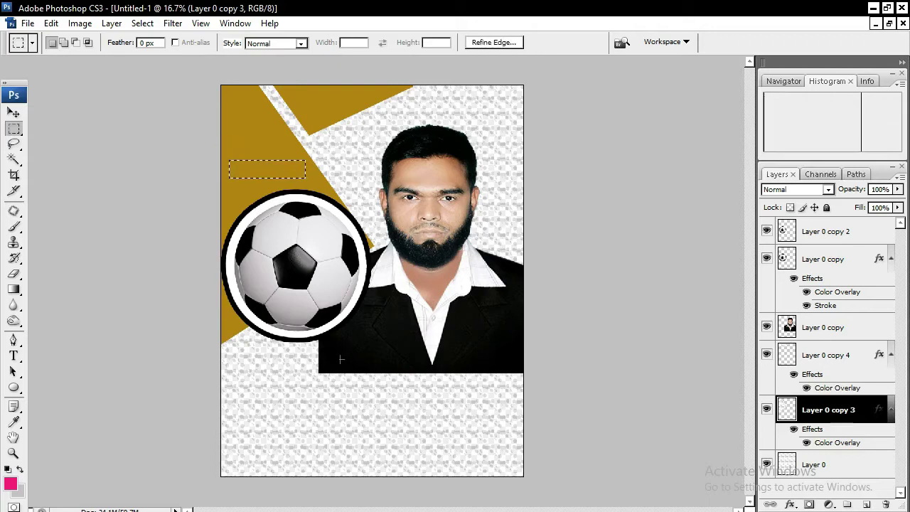
key("ctrl+d")
left_click_drag(212, 361, 568, 408)
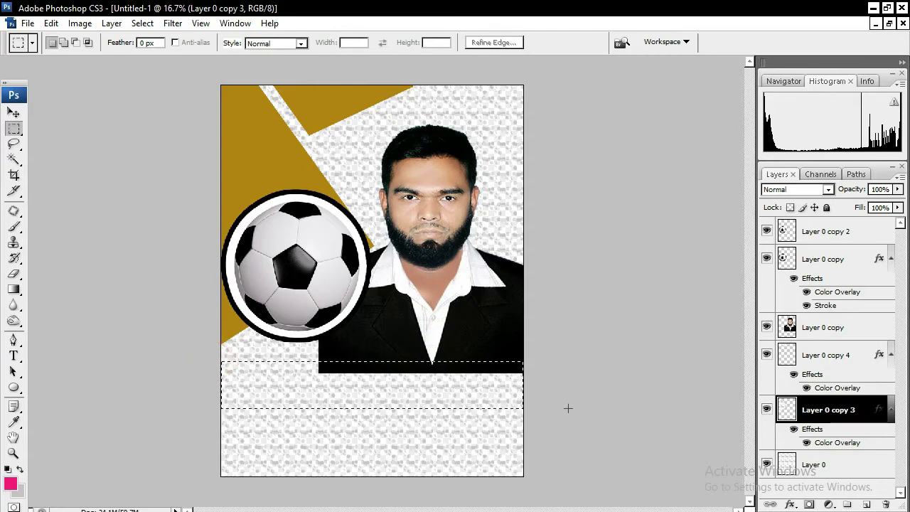
left_click_drag(297, 362, 299, 366)
key("ctrl+d")
left_click(789, 463)
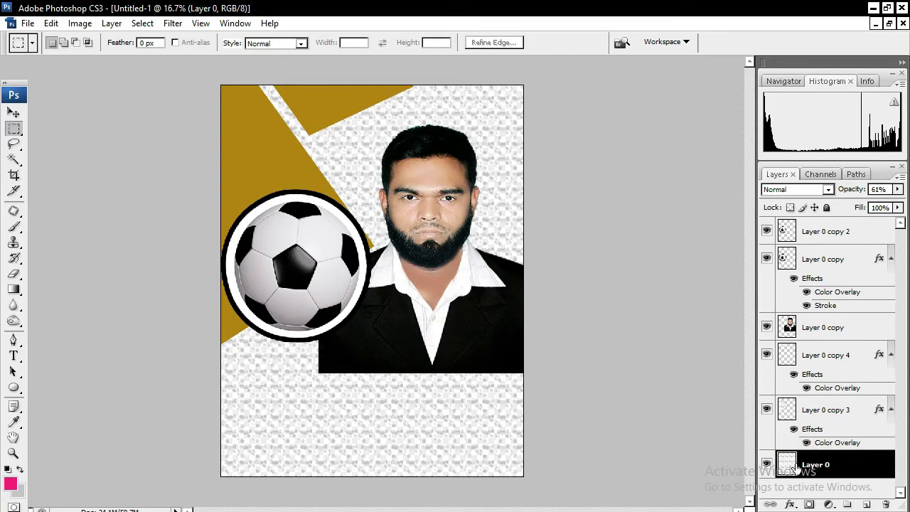
Duplicate Layer 0 as Layer 0 copy 5 above the portrait, at 100% opacity and hidden.
right_click(805, 471)
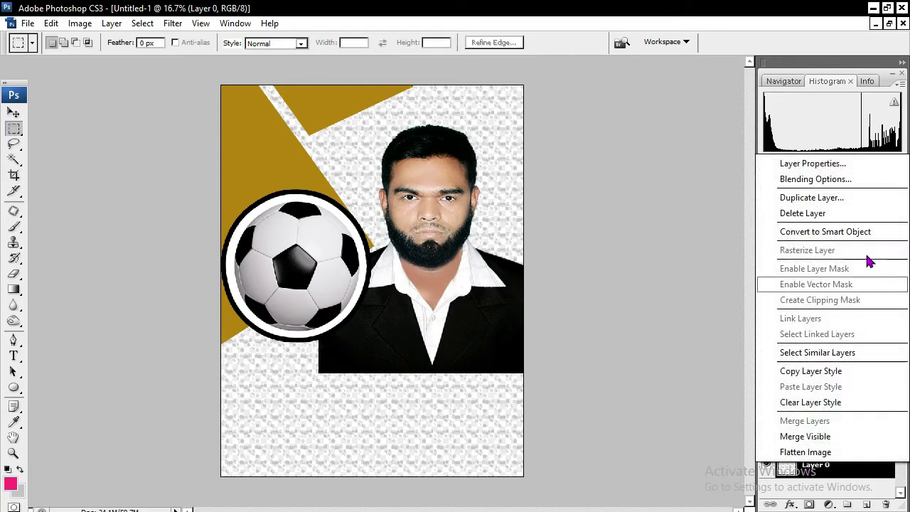
left_click(858, 207)
left_click(581, 157)
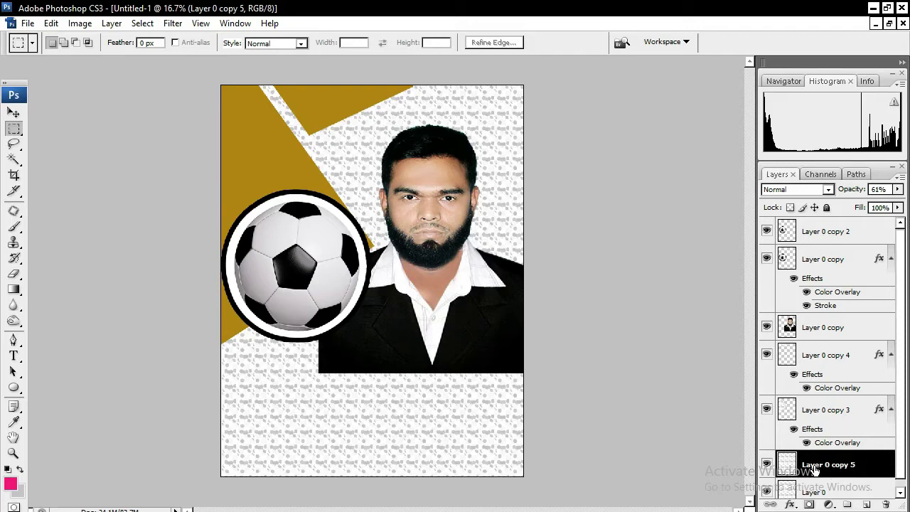
left_click_drag(828, 464, 824, 327)
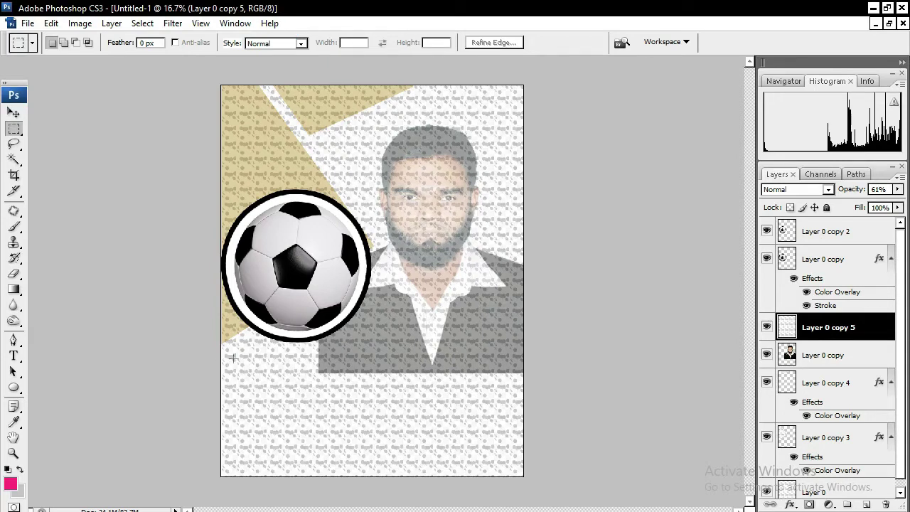
left_click(898, 189)
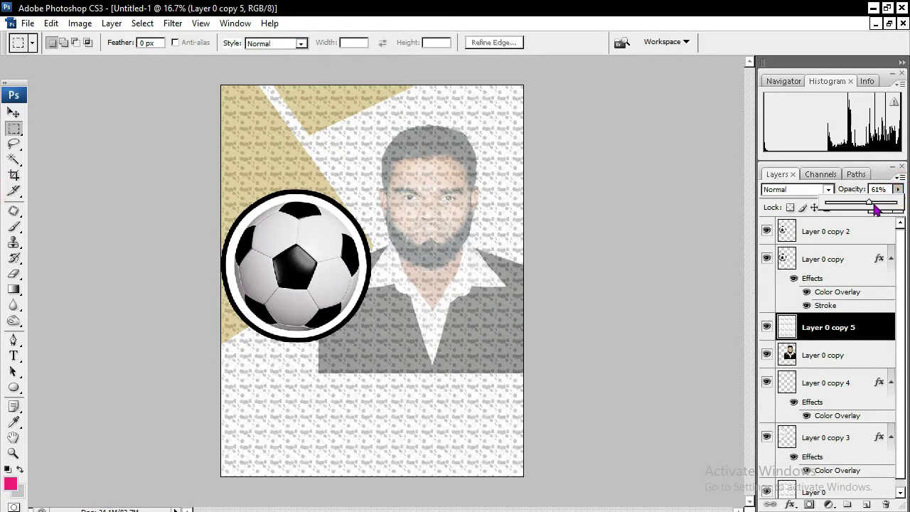
left_click(873, 204)
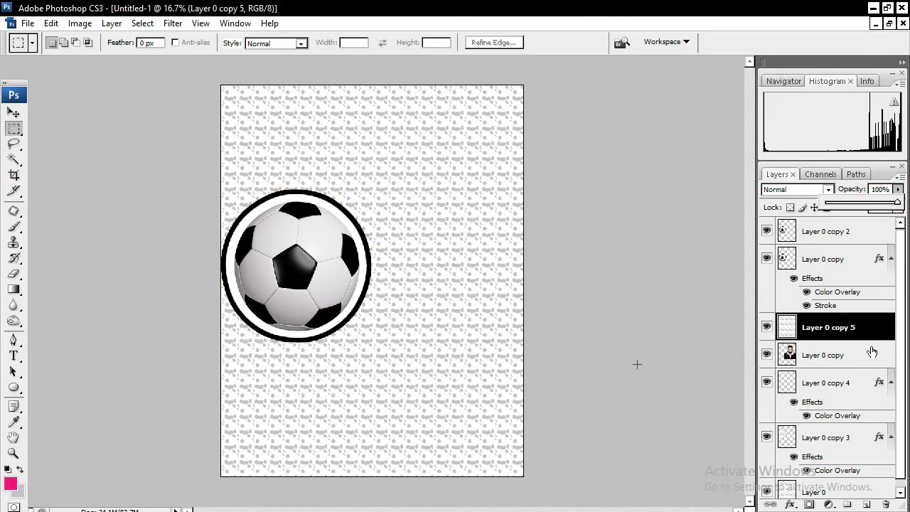
left_click(766, 329)
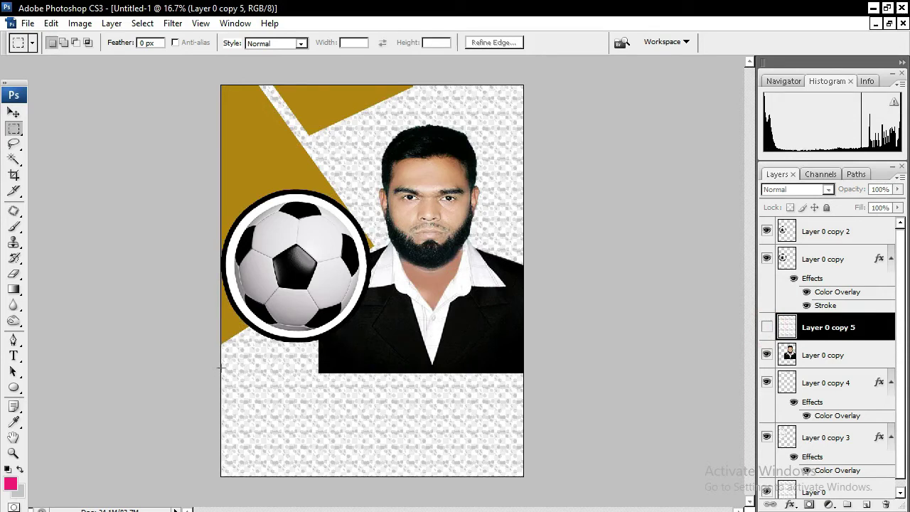
left_click(14, 388)
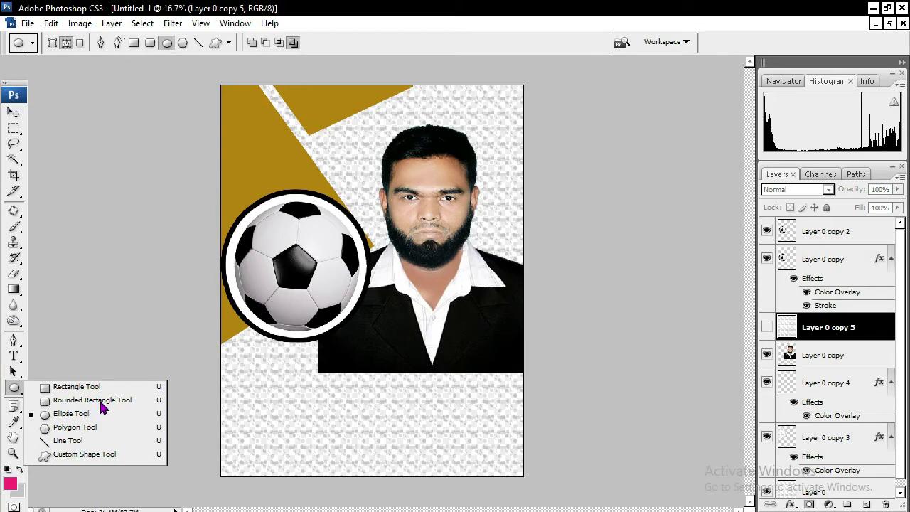
Trim Layer 0 copy 5 to a wide rounded-rectangle bar below the portrait.
left_click(103, 400)
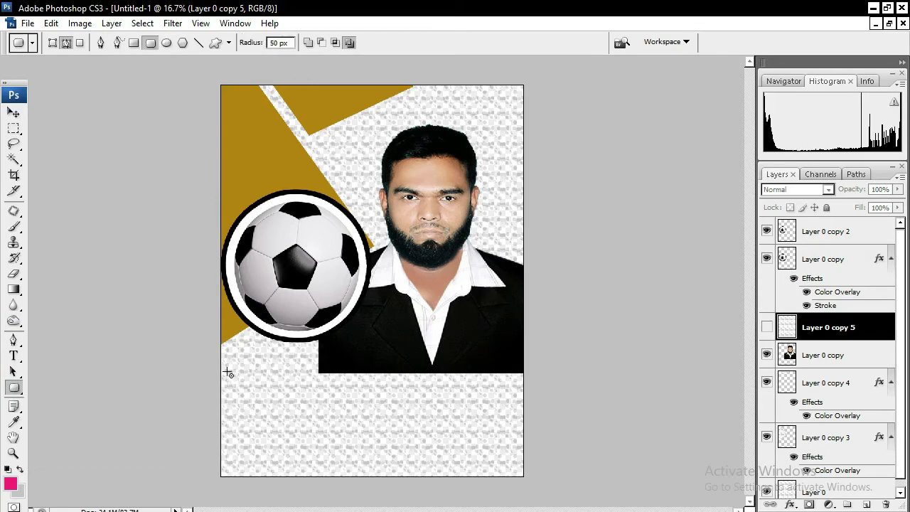
left_click_drag(228, 371, 529, 415)
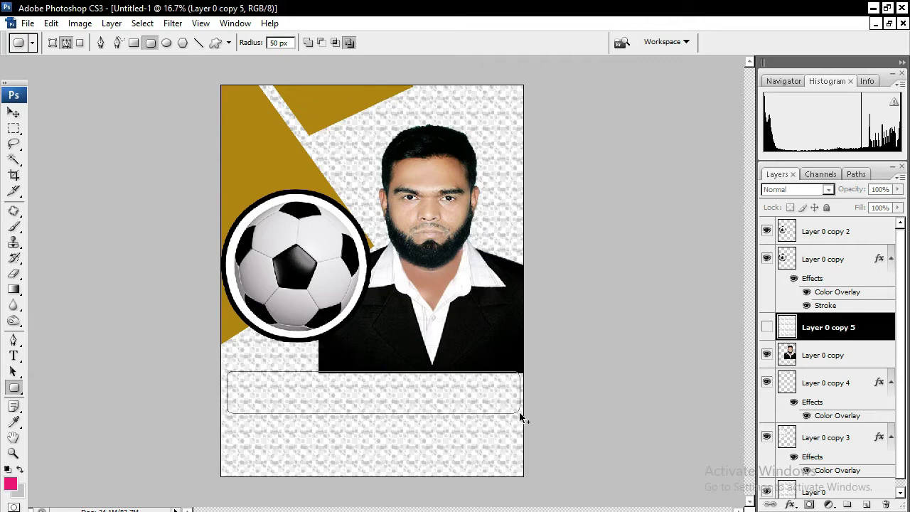
key("ctrl+Return")
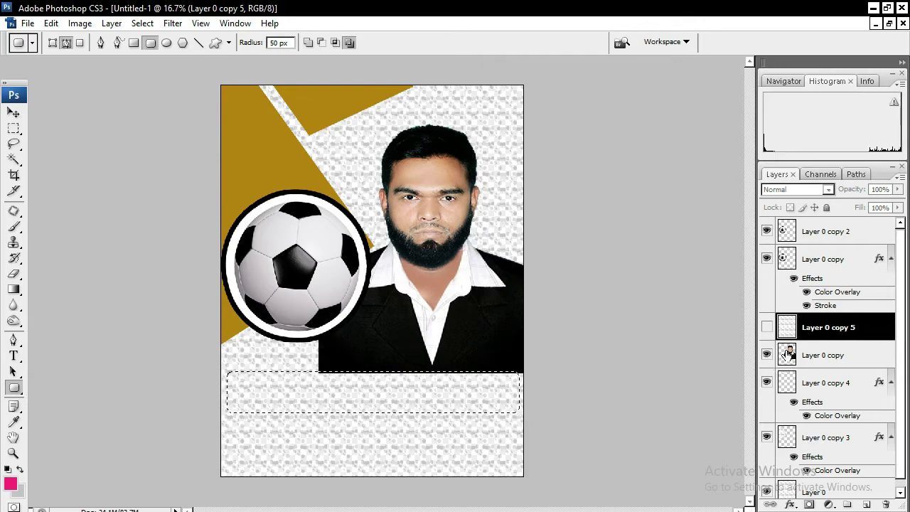
left_click(766, 327)
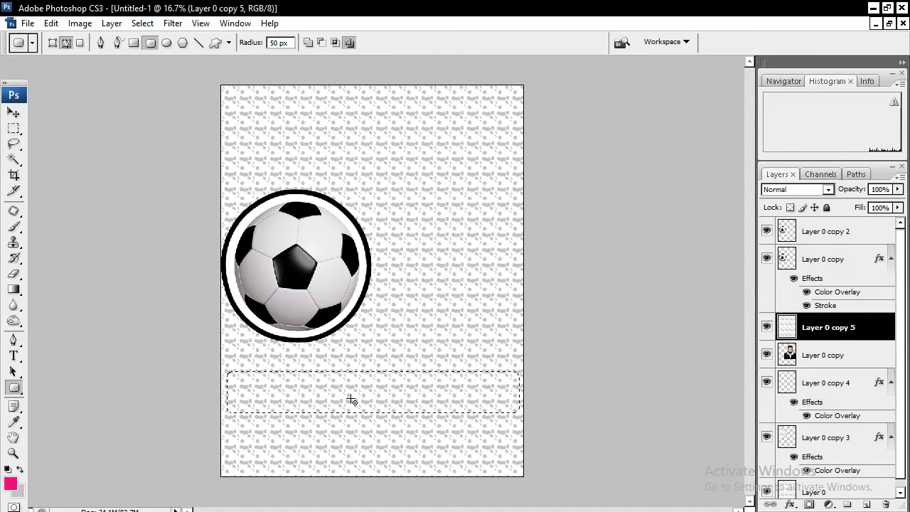
key("ctrl+a")
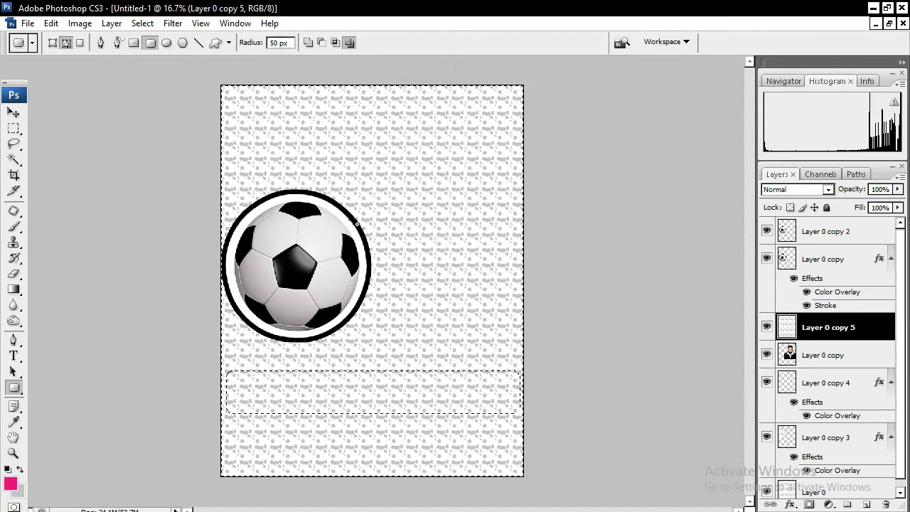
key("Delete")
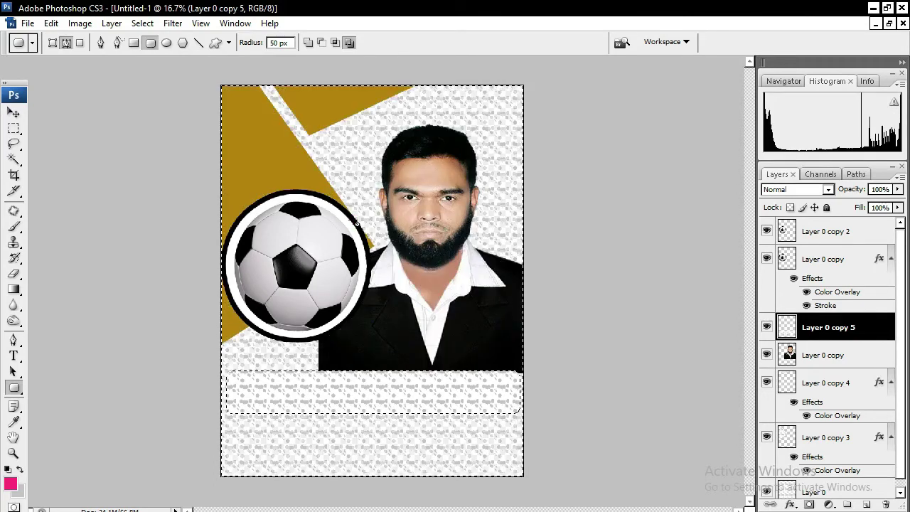
key("ctrl+d")
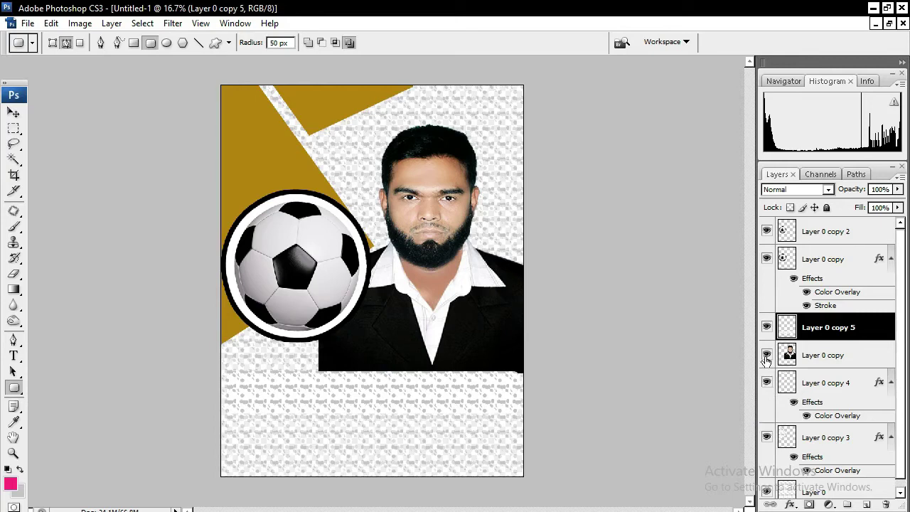
left_click(795, 505)
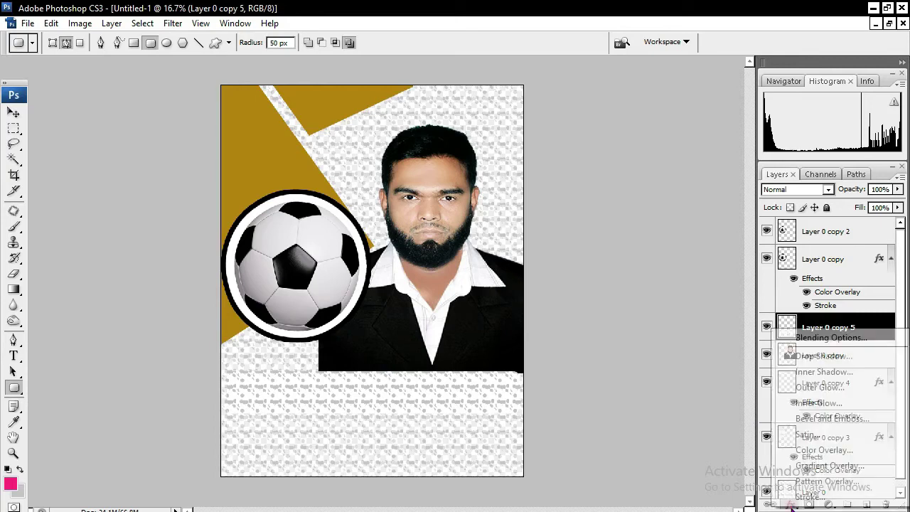
Set the bar's Color Overlay to black.
left_click(839, 450)
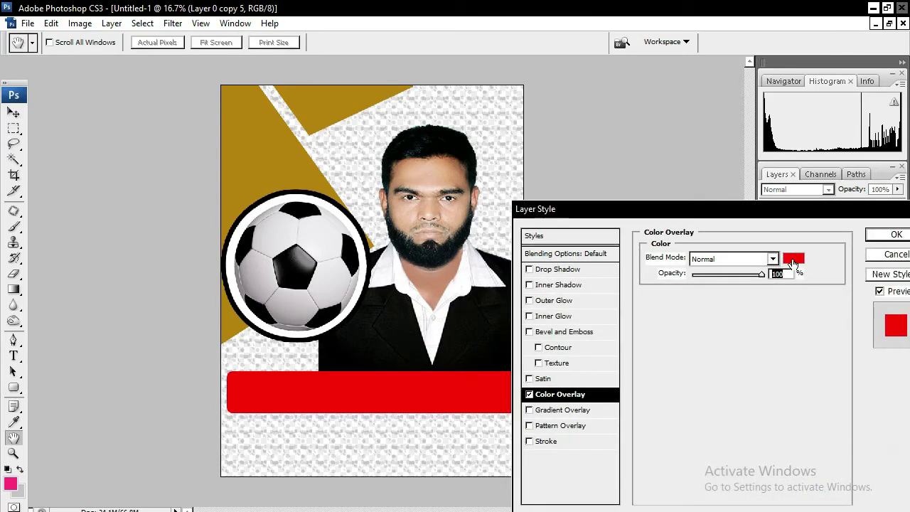
left_click(793, 258)
left_click(301, 486)
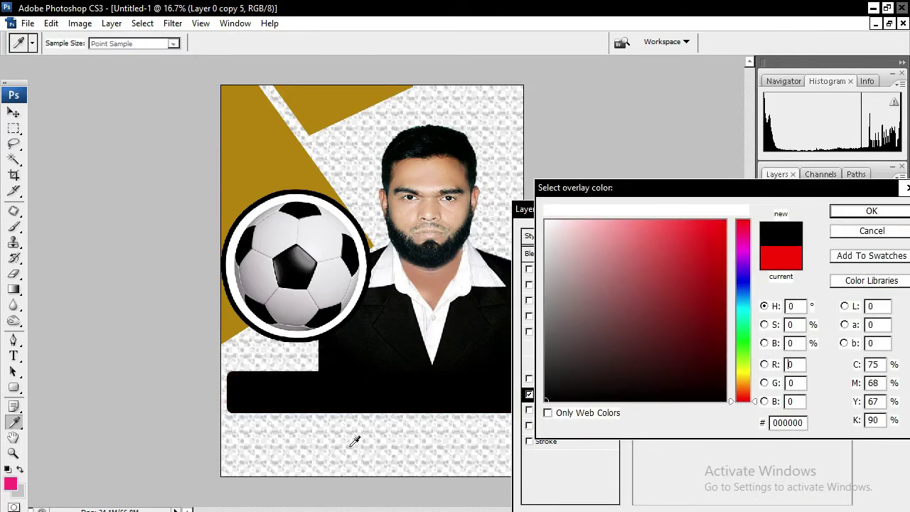
left_click(870, 211)
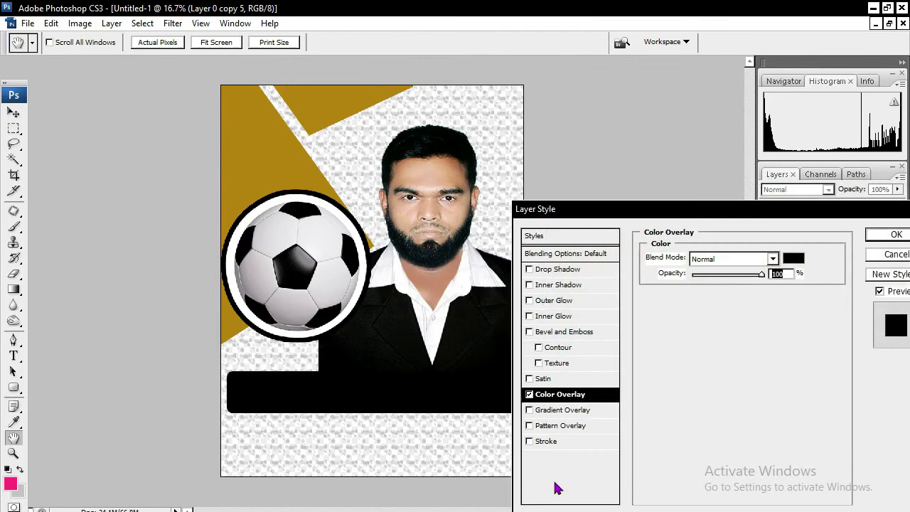
Add a 16 px white stroke around the black bar.
left_click(572, 442)
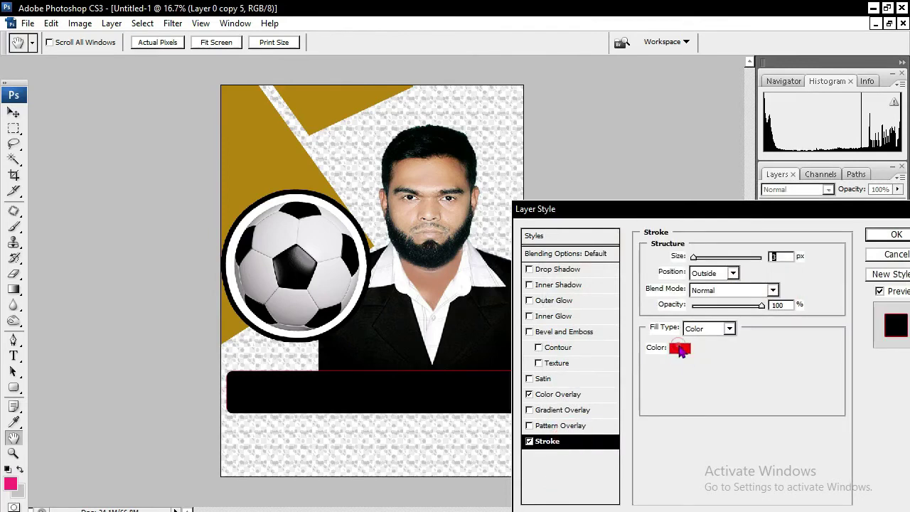
left_click(680, 350)
left_click(515, 132)
left_click(863, 207)
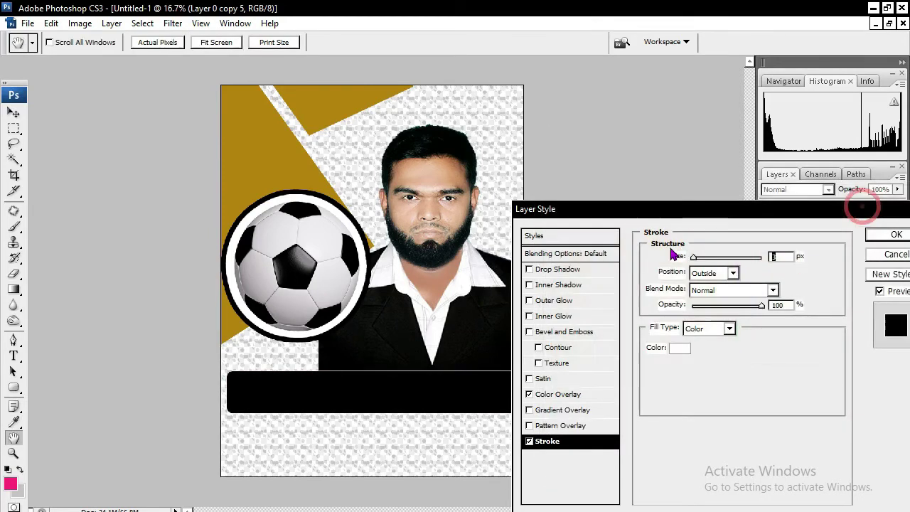
left_click_drag(695, 257, 701, 258)
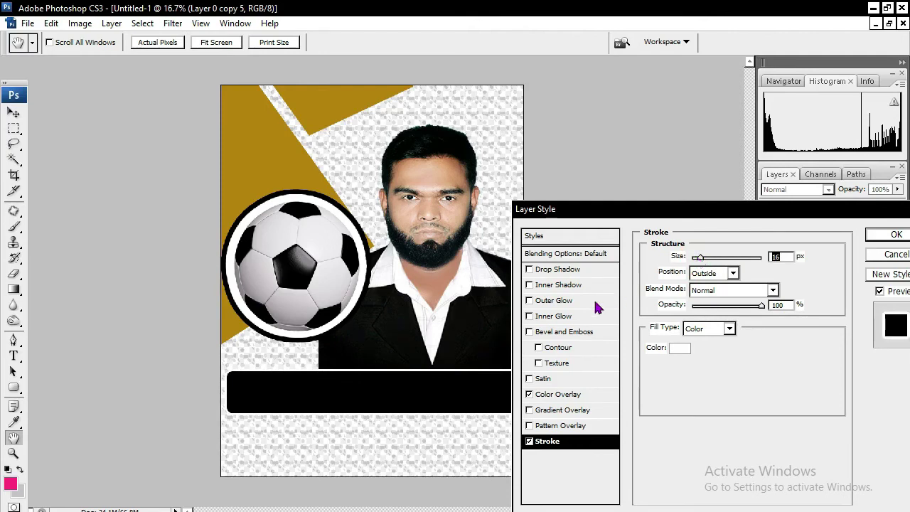
key("Return")
left_click(14, 356)
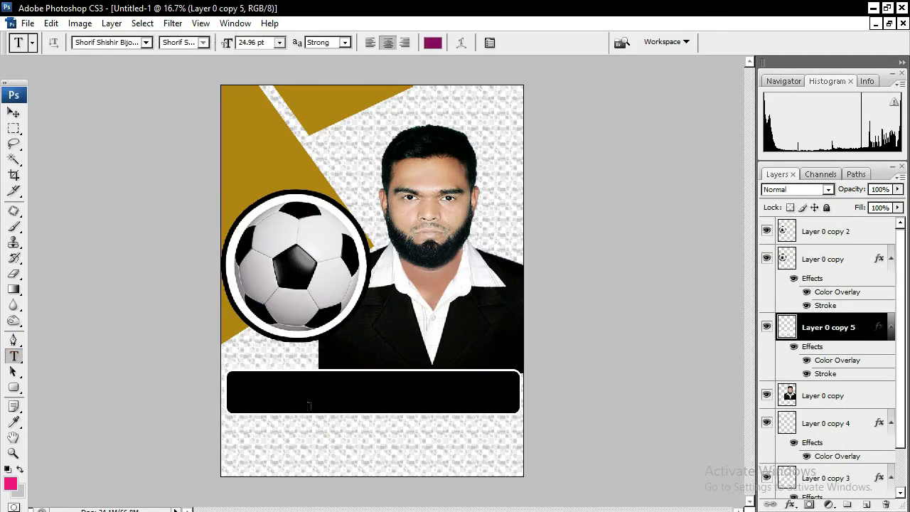
Place a copy of the black bar just below the original.
left_click(13, 112)
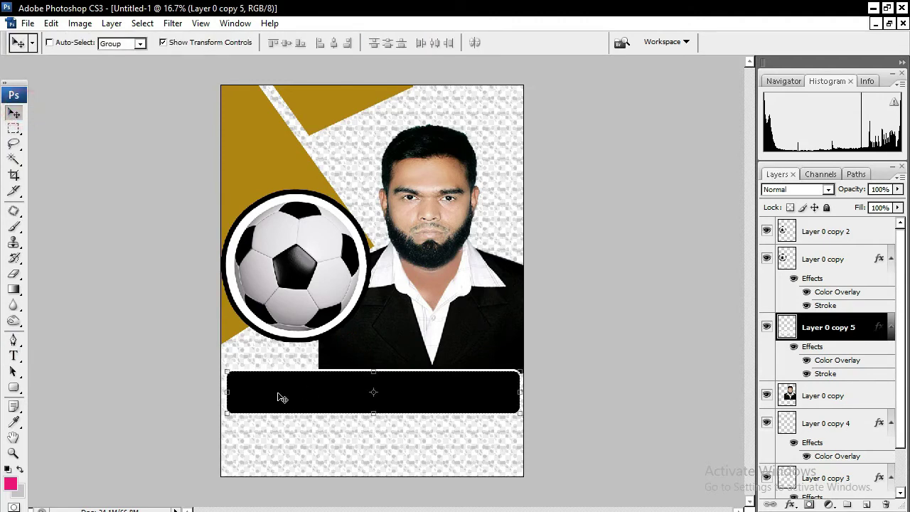
left_click_drag(278, 394, 275, 445)
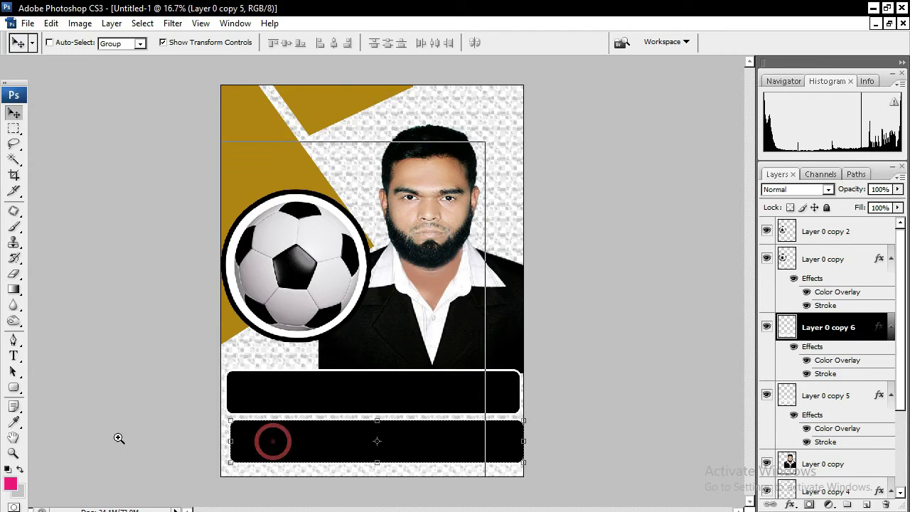
left_click(122, 436, "ctrl")
Cut away the lower bar's right part with a Pen path, leaving a slanted end.
left_click(14, 340)
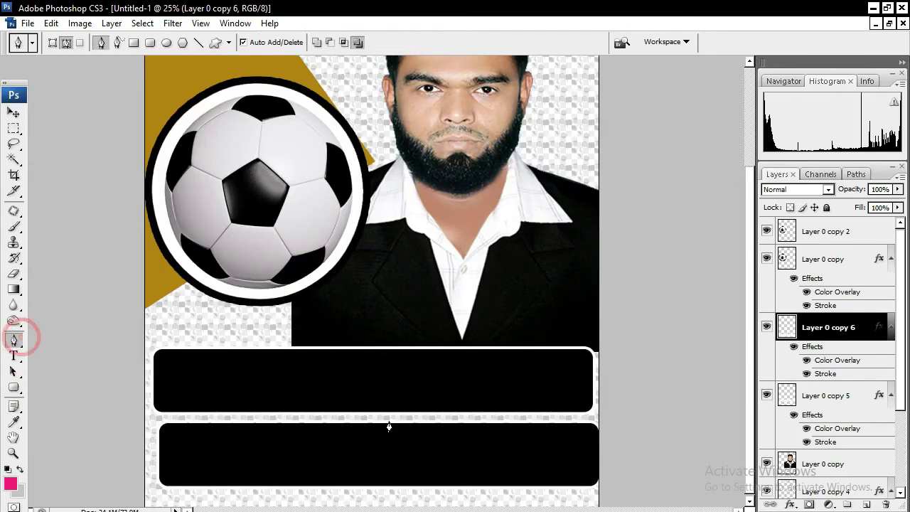
left_click(308, 491)
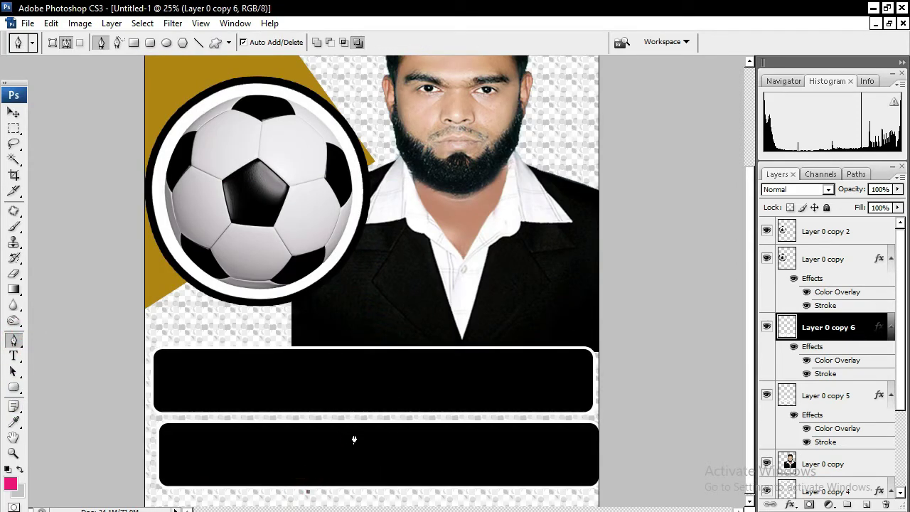
left_click(355, 418)
left_click(613, 403)
left_click(626, 473)
left_click_drag(482, 505, 329, 507)
left_click(312, 493)
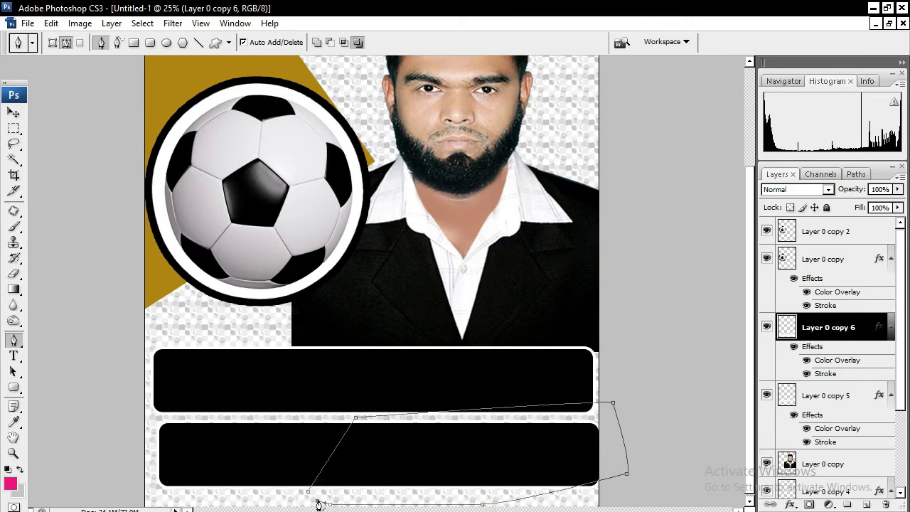
key("ctrl+Return")
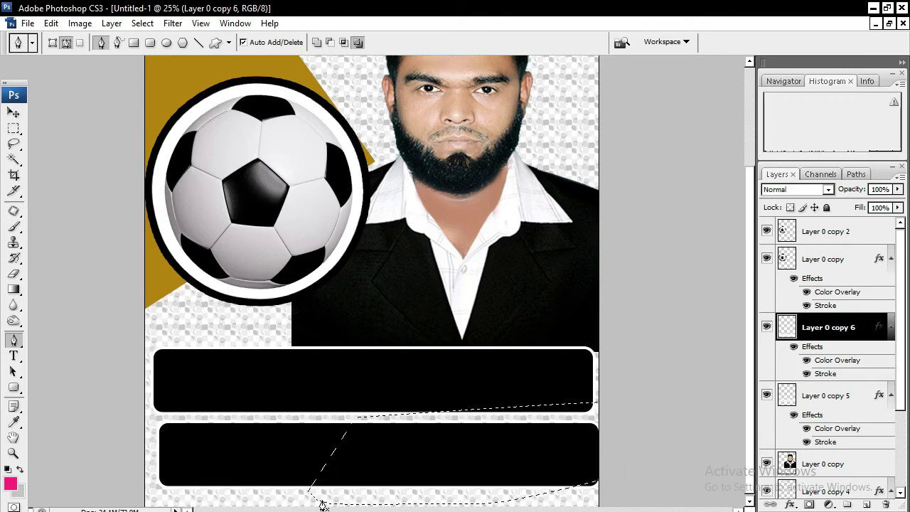
key("Delete")
key("ctrl+d")
Zoom around the poster to check the two black bars.
left_click(14, 112)
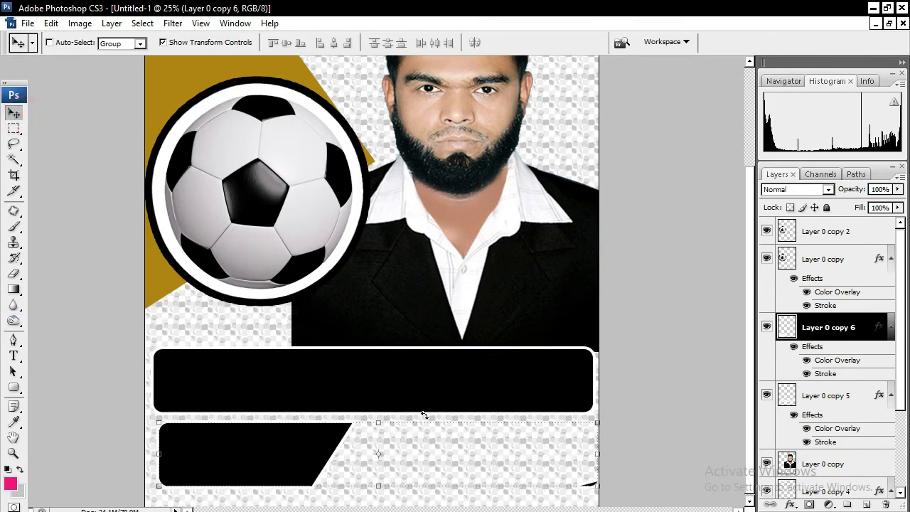
key("ctrl+minus")
key("ctrl+minus")
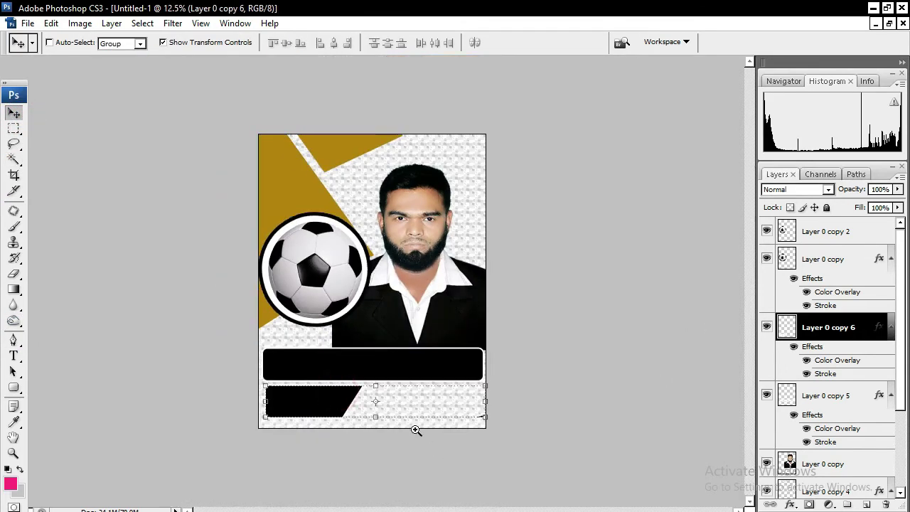
left_click(410, 421, "ctrl")
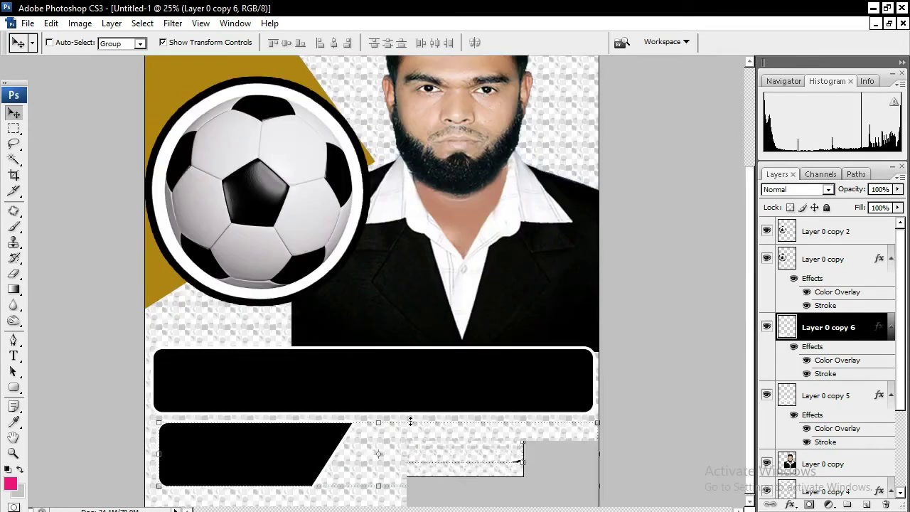
left_click(406, 438, "alt")
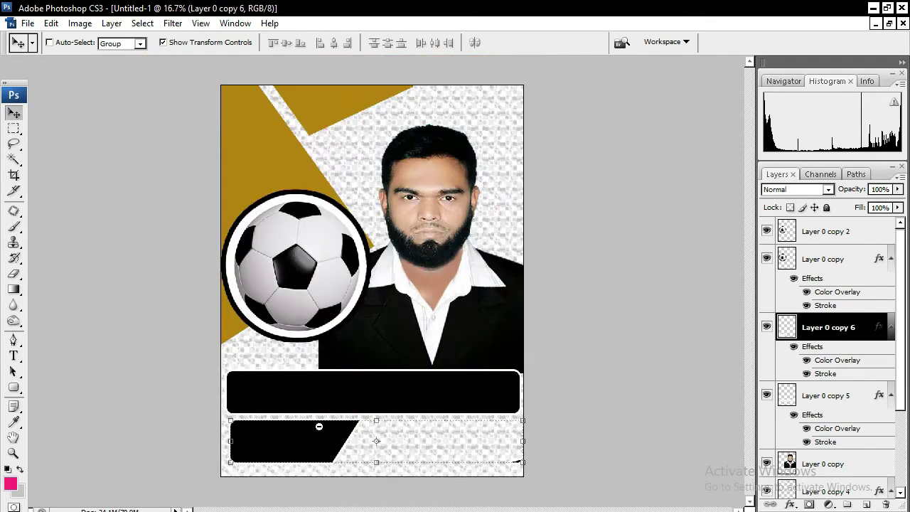
Try a bottom-edge marquee, then reset to the Rectangular Marquee tool.
left_click(13, 129)
left_click(14, 129)
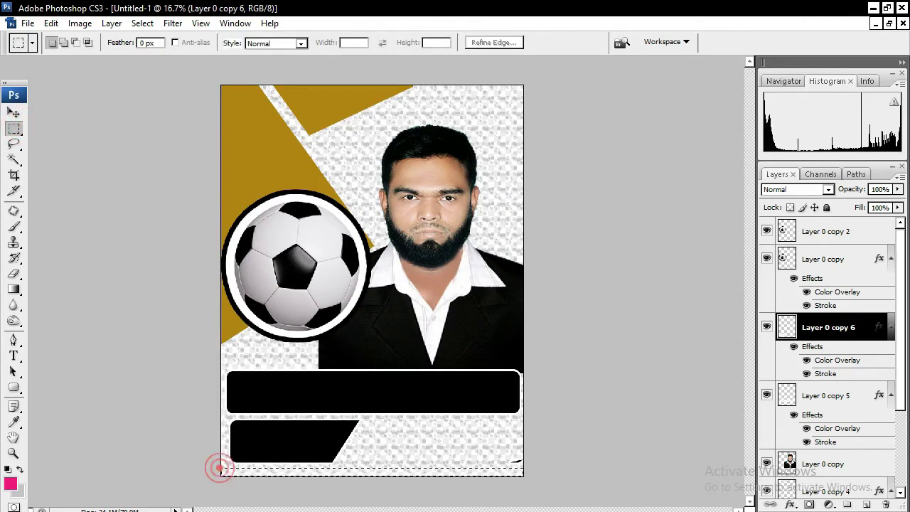
left_click_drag(218, 467, 526, 477)
left_click(493, 448)
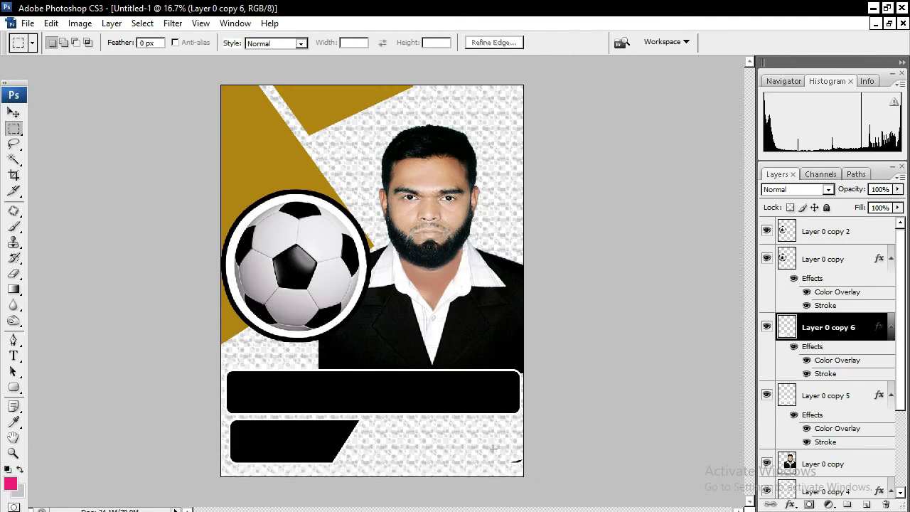
left_click(14, 113)
right_click(271, 431)
left_click(305, 435)
left_click(14, 129)
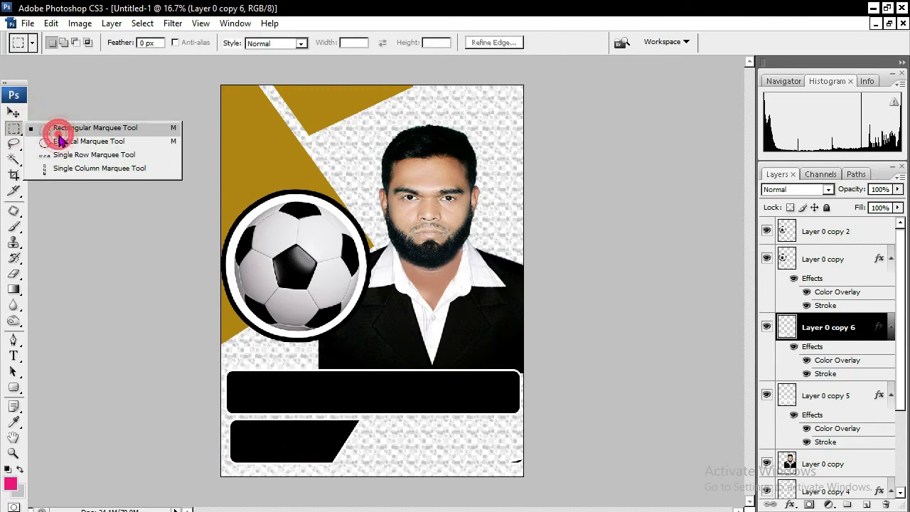
left_click(60, 126)
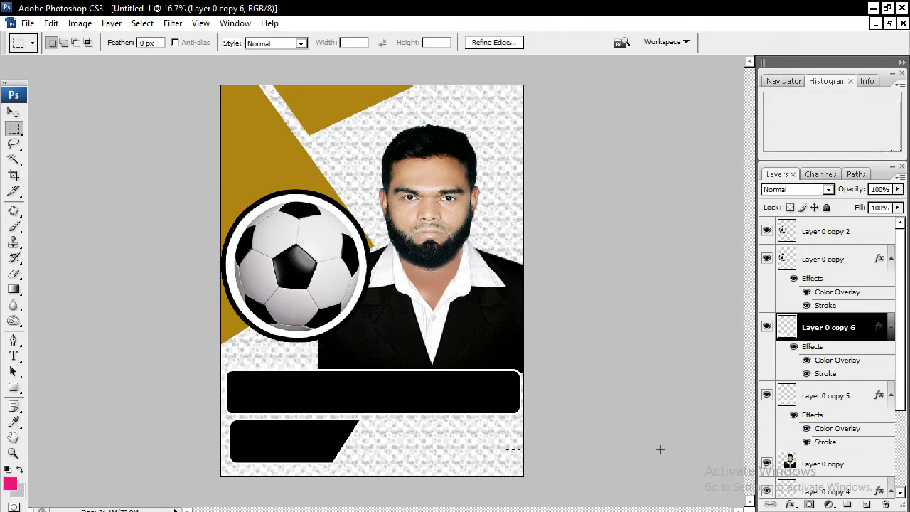
scroll(816, 490, "down", 3)
Duplicate Layer 0 as Layer 0 copy 7 at 100% opacity.
left_click(813, 486)
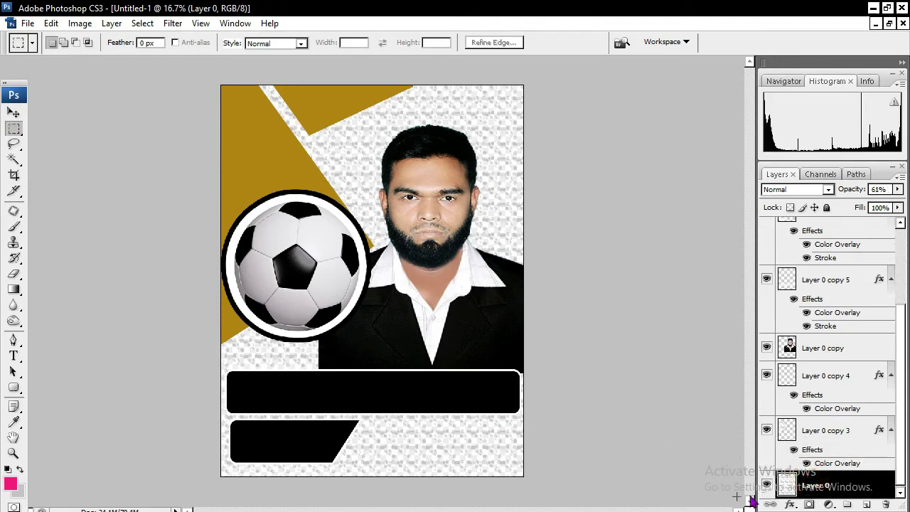
right_click(823, 484)
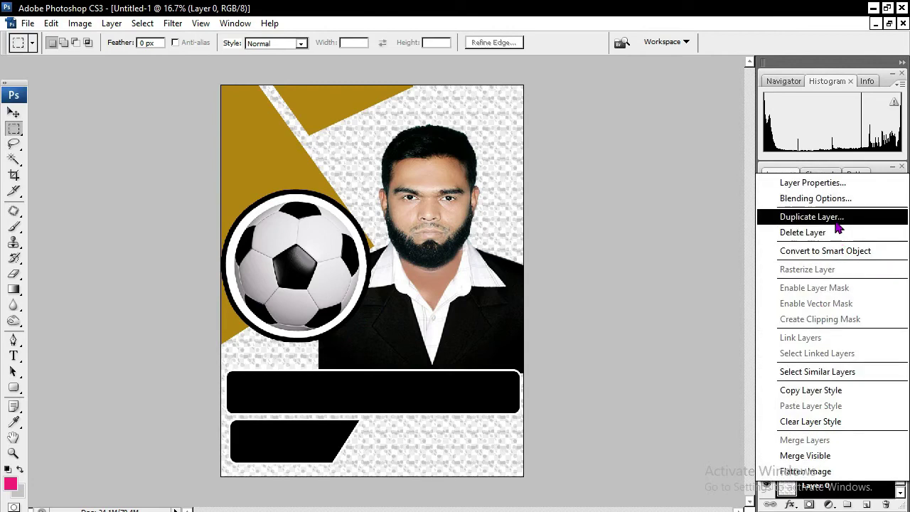
left_click(780, 217)
left_click(578, 162)
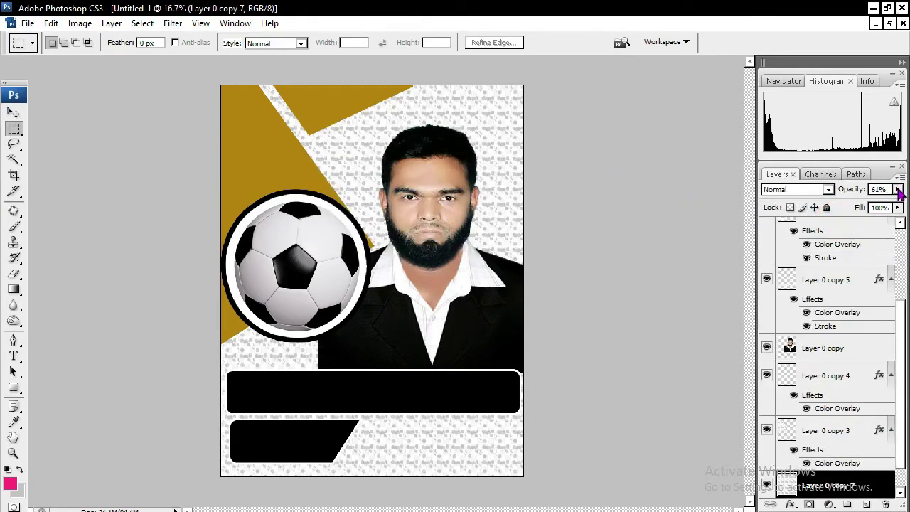
left_click(898, 189)
left_click_drag(869, 203, 897, 203)
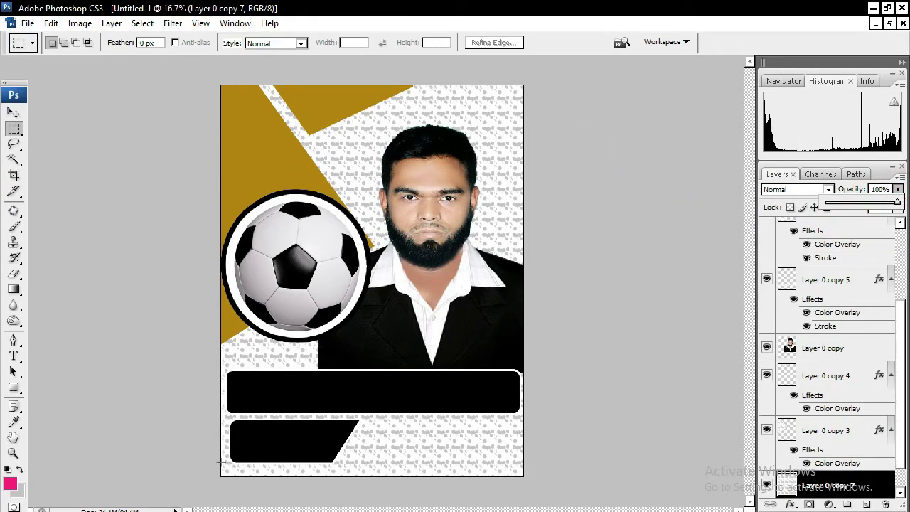
Trim Layer 0 copy 7 to a thin bottom-edge strip and add a Color Overlay.
left_click_drag(220, 464, 524, 477)
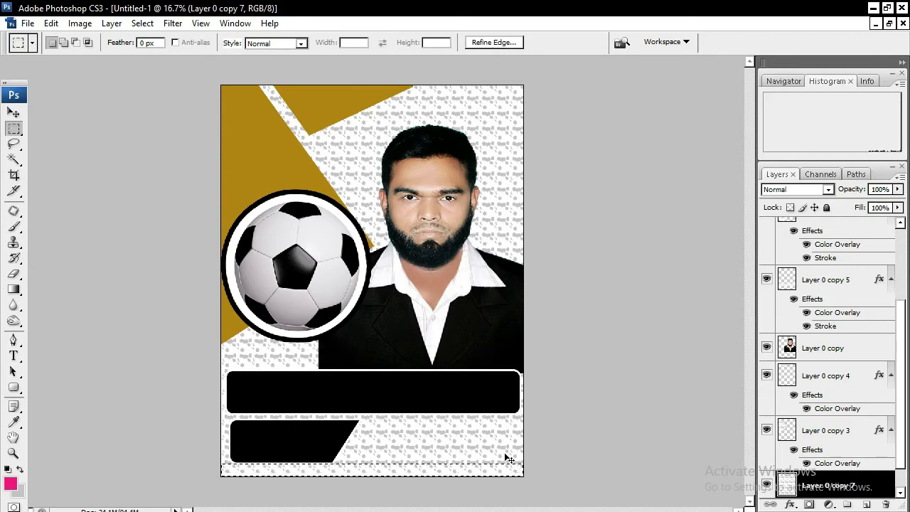
key("ctrl+shift+i")
key("ctrl+d")
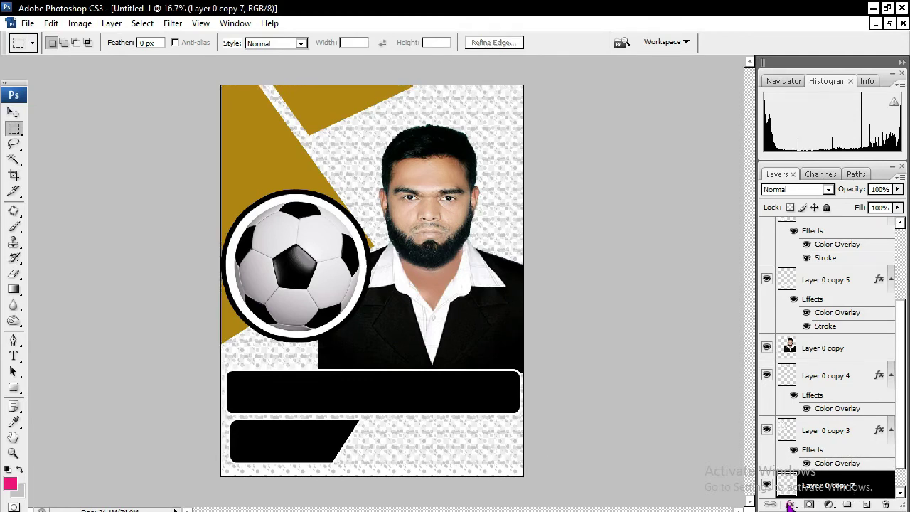
left_click(790, 503)
left_click(825, 443)
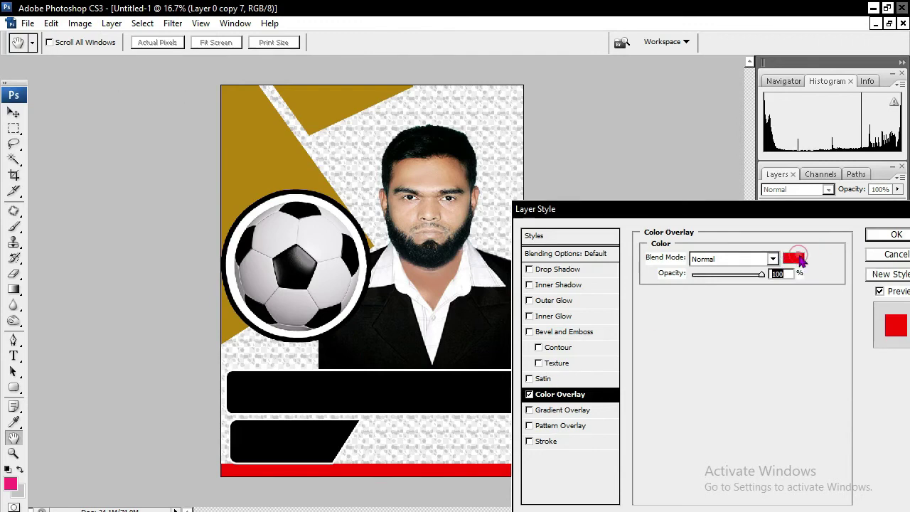
Set the strip's overlay colour to the corner triangle's gold (b58000).
left_click(793, 258)
left_click(284, 119)
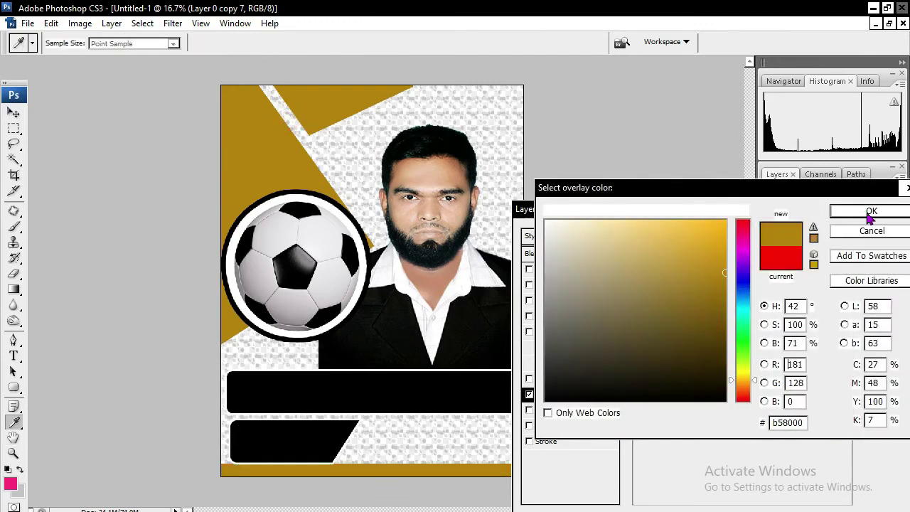
left_click(872, 212)
left_click(894, 230)
Select the lower black bar's layer and nudge it slightly left.
left_click(14, 128)
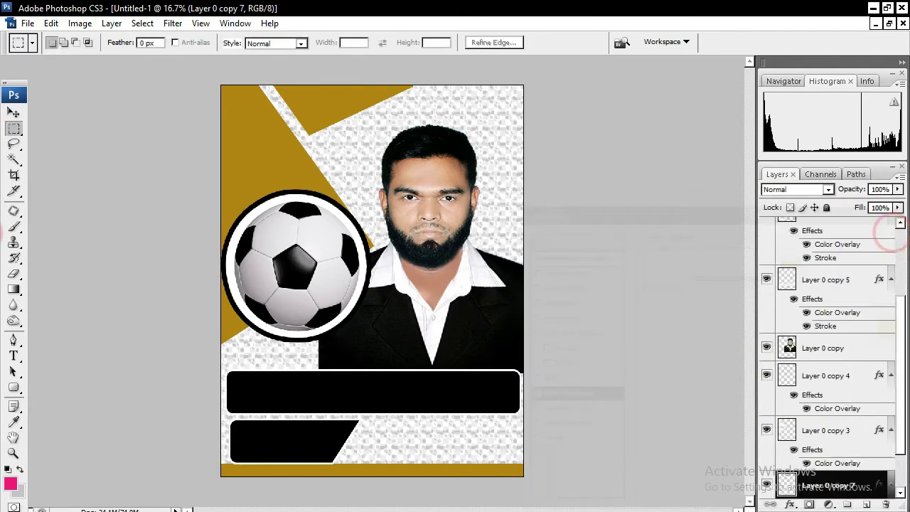
left_click(14, 113)
right_click(253, 433)
left_click(292, 442)
left_click_drag(291, 444, 289, 444)
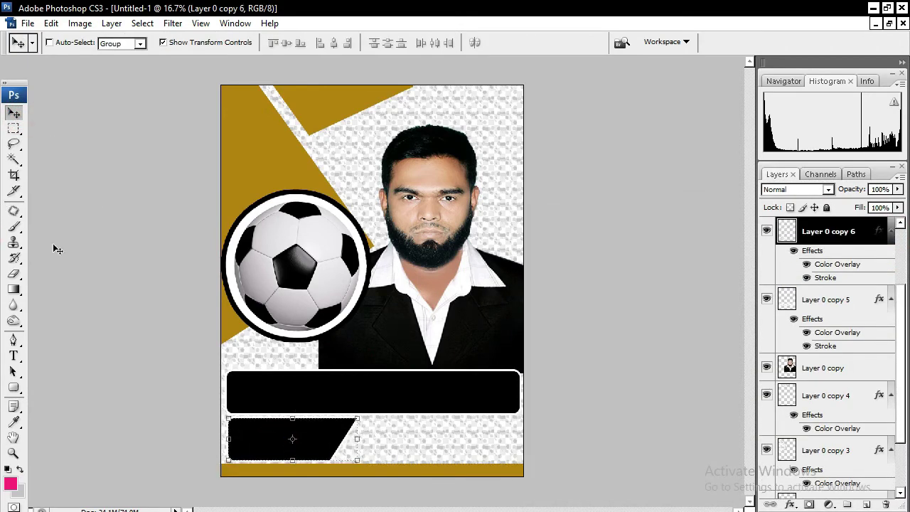
left_click(14, 159)
Stretch the gold background shape (Layer 0 copy 3) taller and wider toward the portrait's shoulder.
left_click(334, 322, "ctrl")
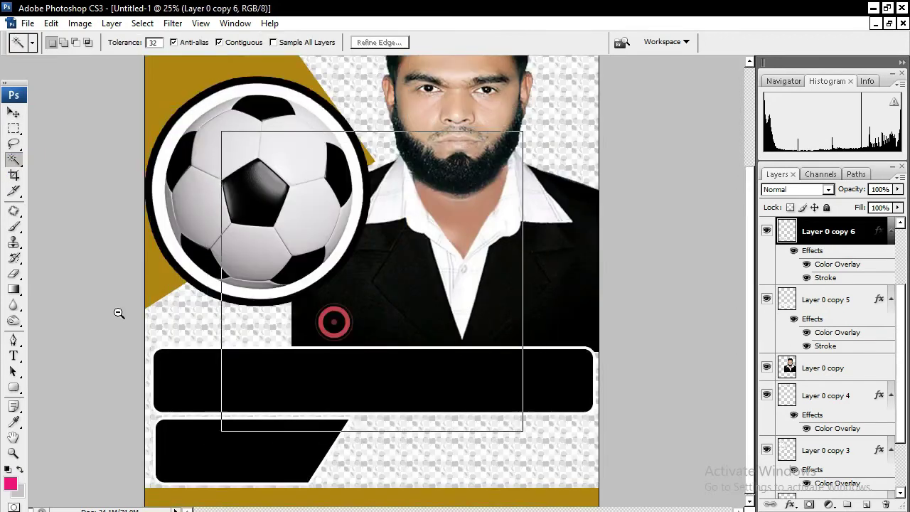
left_click(119, 313, "ctrl+alt")
left_click(13, 355)
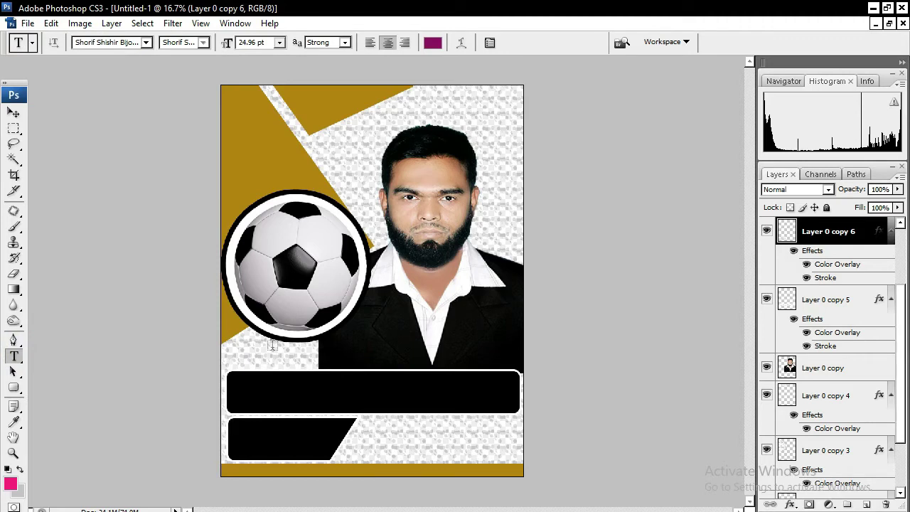
left_click(14, 112)
right_click(262, 146)
left_click(299, 154)
left_click_drag(300, 344, 299, 411)
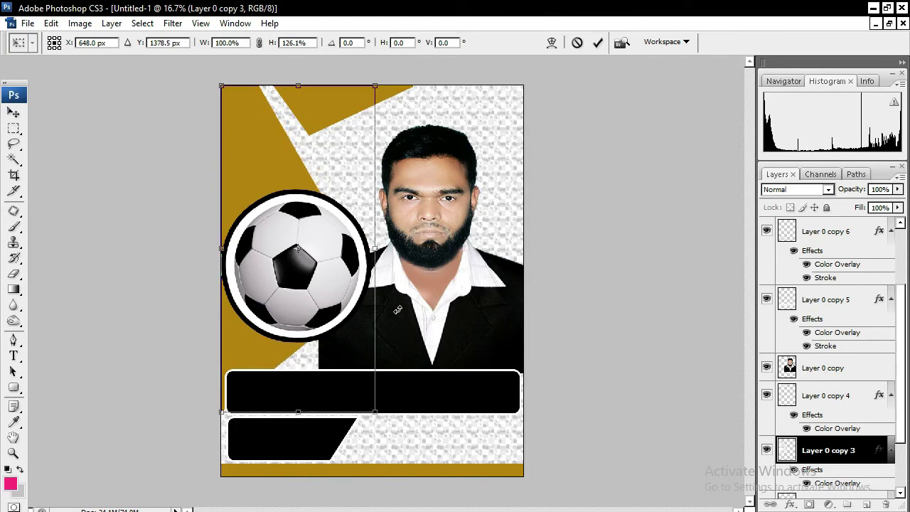
left_click_drag(376, 250, 441, 253)
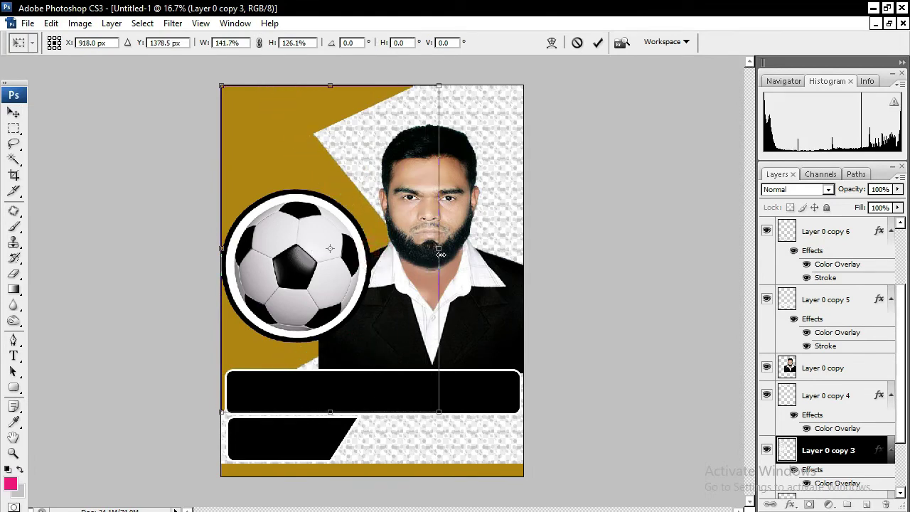
key("Return")
left_click_drag(242, 346, 238, 362)
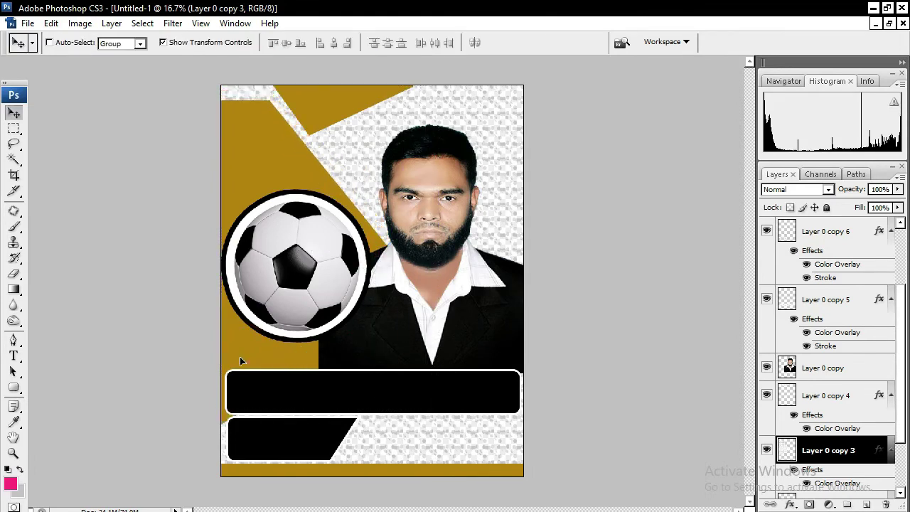
left_click_drag(323, 99, 324, 82)
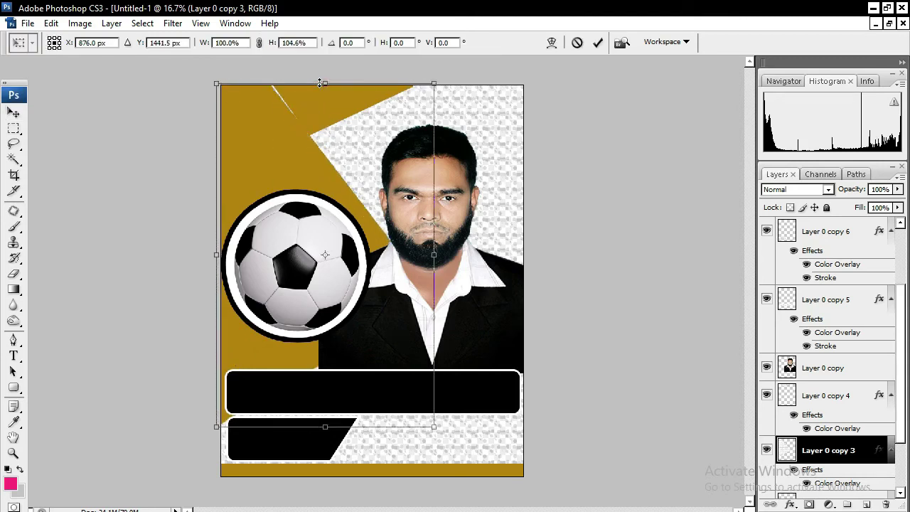
key("Return")
Move the top white stripe (Layer 0 copy 4) left along the poster's top edge.
right_click(321, 107)
left_click(337, 114)
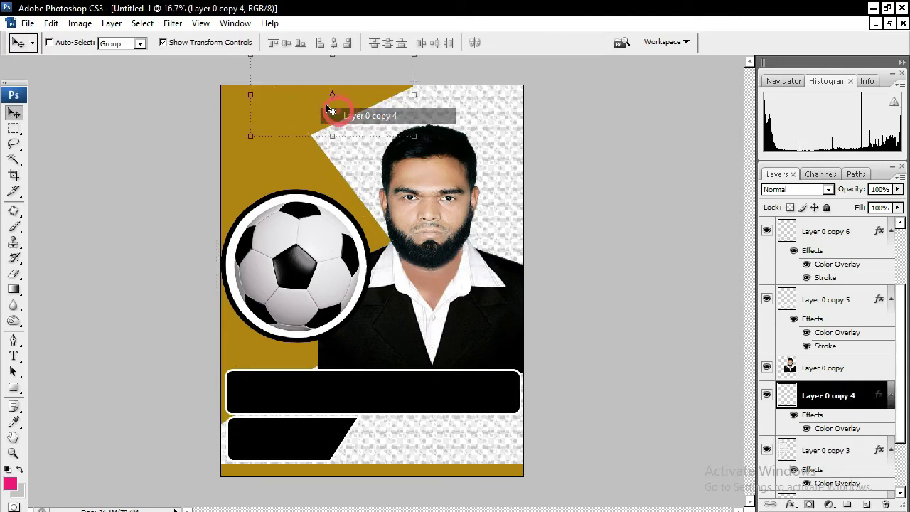
left_click_drag(362, 102, 332, 96)
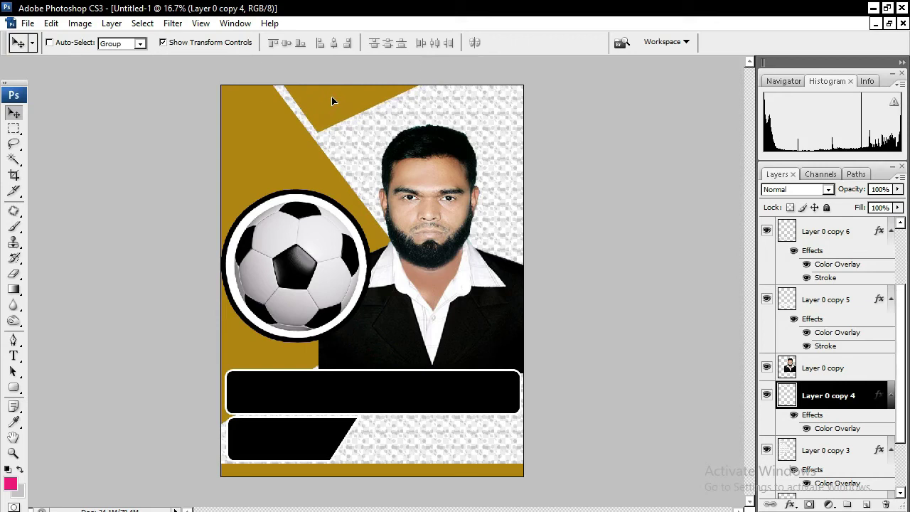
left_click(13, 159)
key("ctrl+plus")
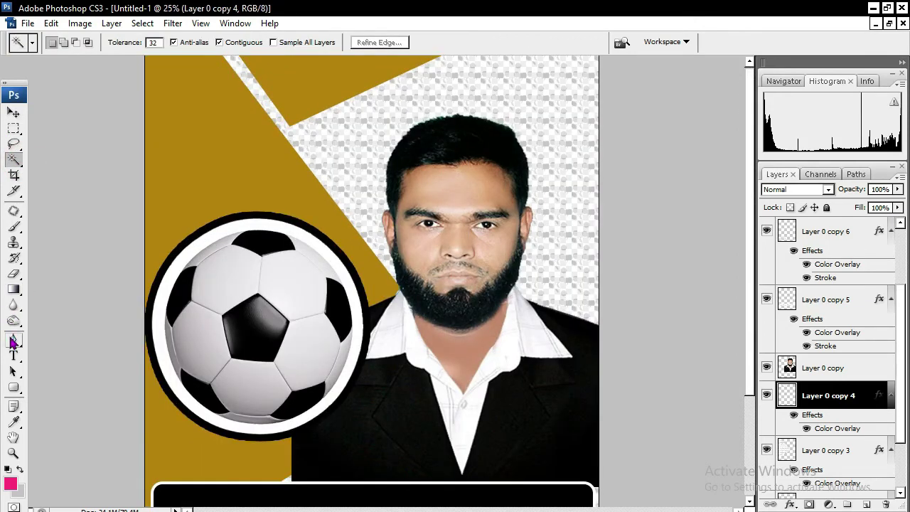
Add the আসন্ন headline at the top left and stretch it wider and taller.
left_click(14, 355)
left_click(168, 113)
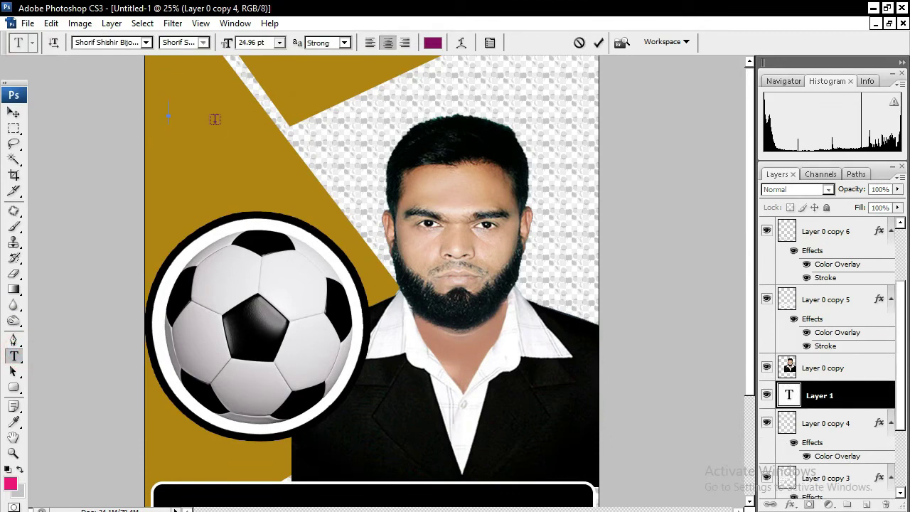
type("অঅ")
key("BackSpace")
type("v")
type("ngn")
left_click(15, 115)
left_click_drag(191, 112, 247, 112)
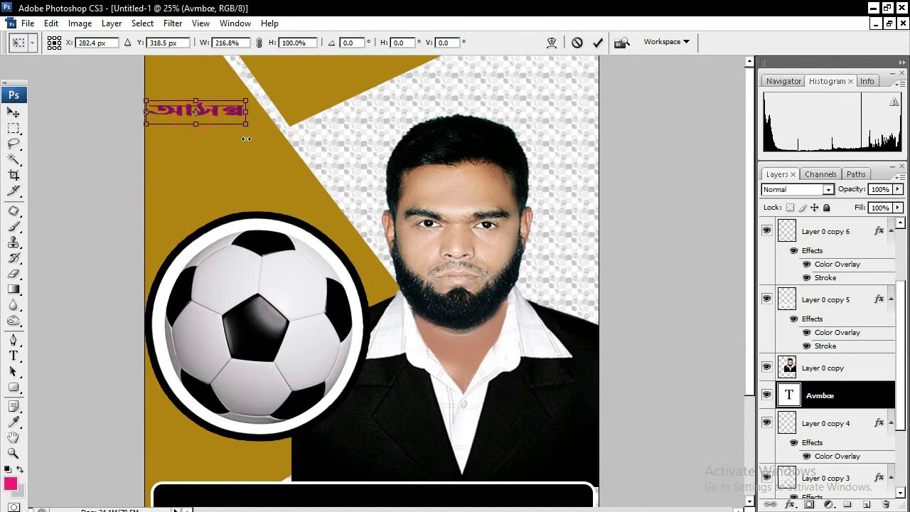
mouse_move(196, 128)
left_mouse_down()
mouse_move(196, 139)
mouse_move(178, 102)
mouse_move(189, 144)
left_mouse_up()
key("Return")
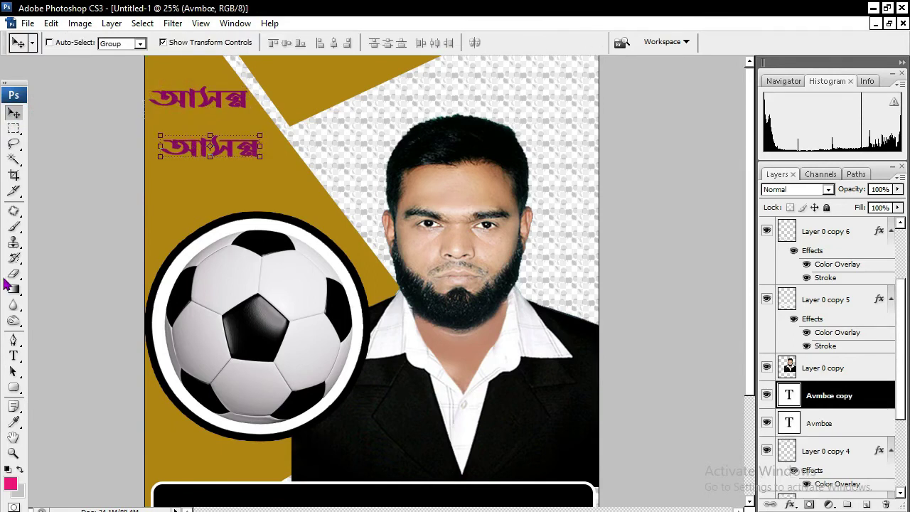
Retype a copy of the headline as নির্বাচনে and scale it slightly smaller.
left_click(14, 357)
double_click(224, 142)
type("wbev")
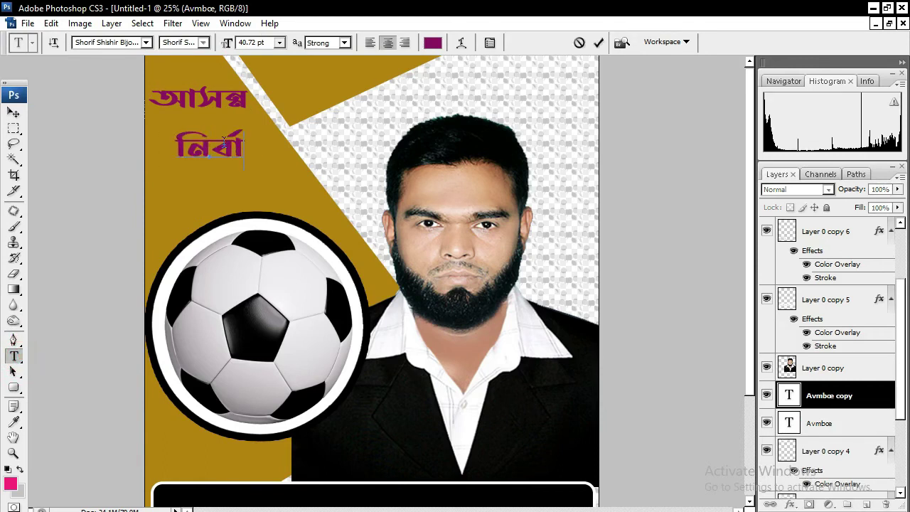
type("চনে")
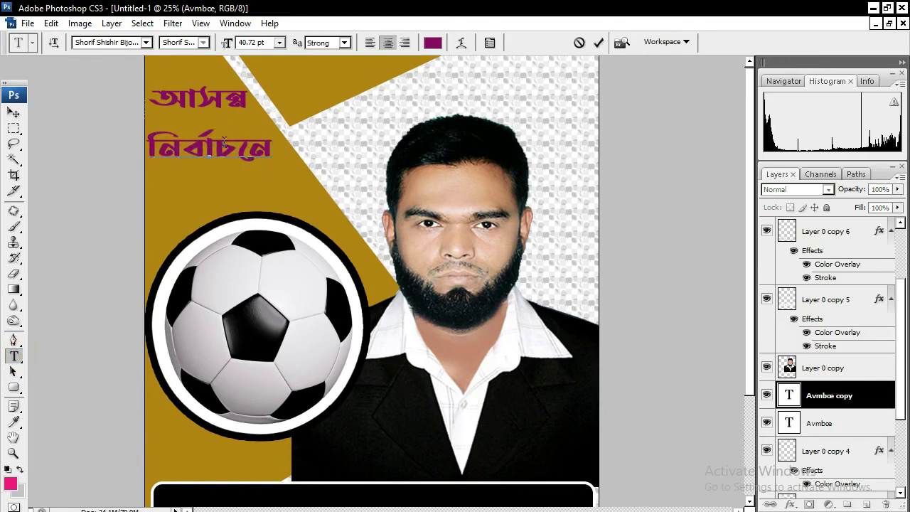
left_click(13, 113)
key("ctrl+t")
mouse_move(146, 122)
left_mouse_down()
mouse_move(176, 137)
mouse_move(182, 126)
mouse_move(186, 166)
left_mouse_up()
key("Return")
Retype the next copy as চেয়ারম্যান and enlarge it.
left_click(14, 355)
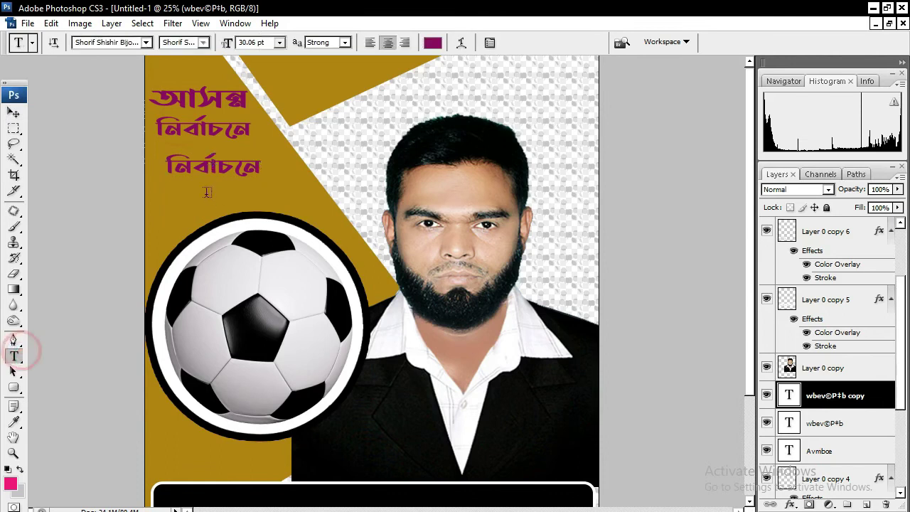
double_click(203, 168)
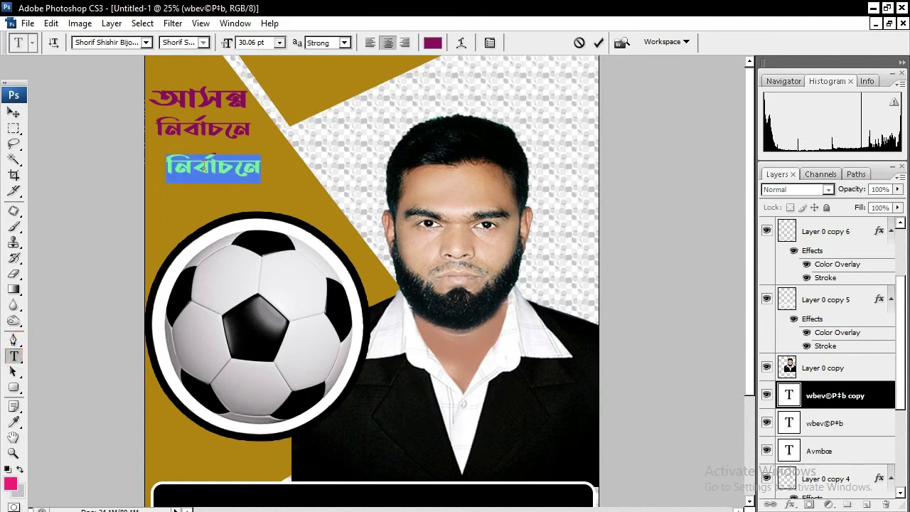
type("P")
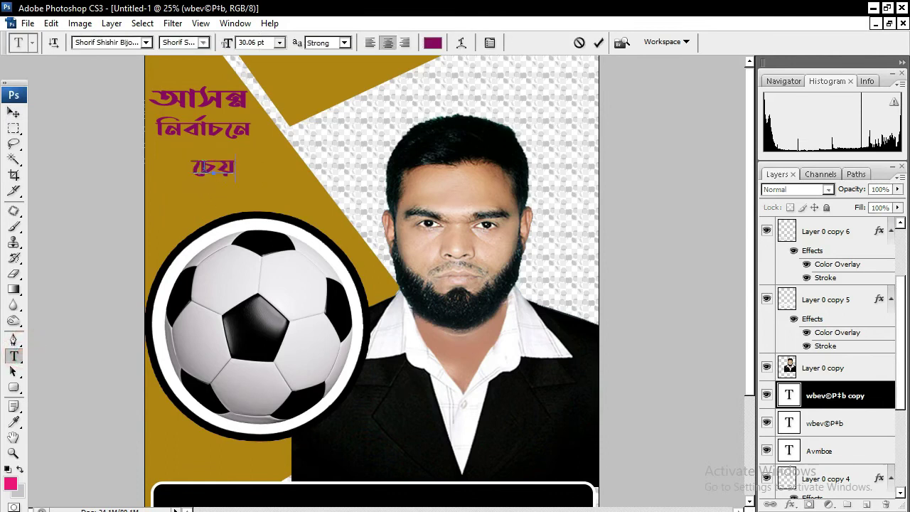
type("vig¨vb")
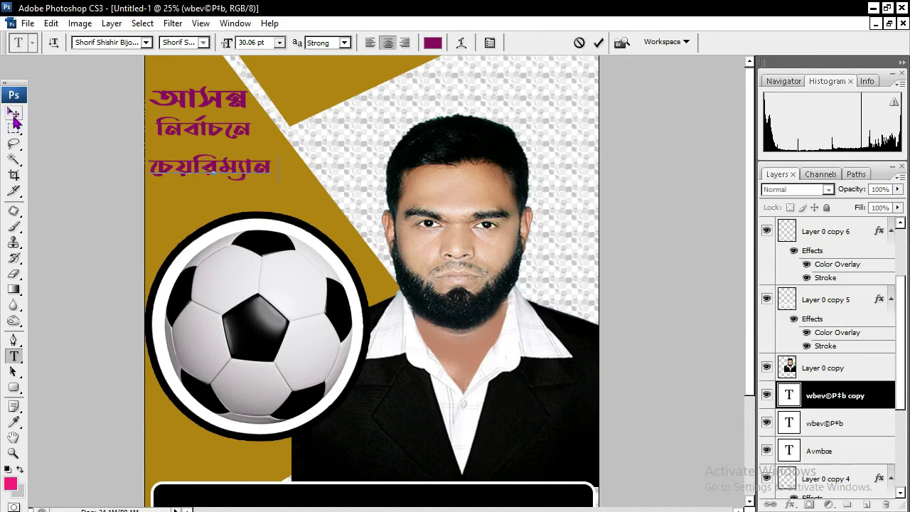
left_click(13, 114)
key("ctrl+t")
mouse_move(275, 182)
left_mouse_down()
mouse_move(304, 213)
mouse_move(305, 205)
left_mouse_up()
key("Return")
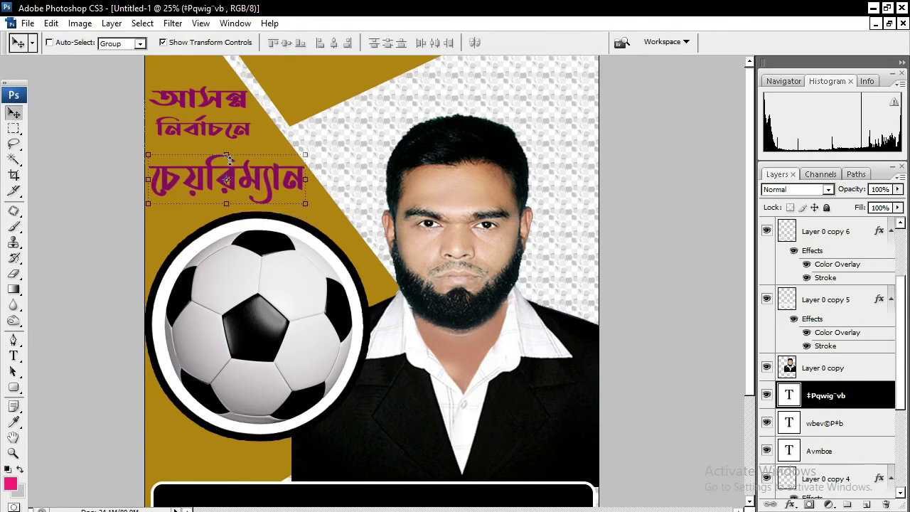
Place a copy below the ball, retype it as পদপ্রার্থী and shrink it above the name bar.
scroll(189, 211, "down", 3)
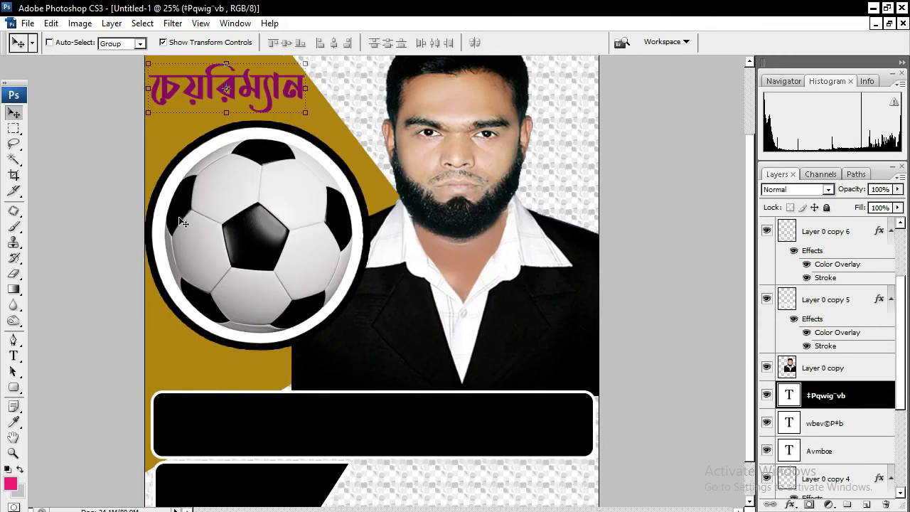
scroll(197, 336, "up", 1)
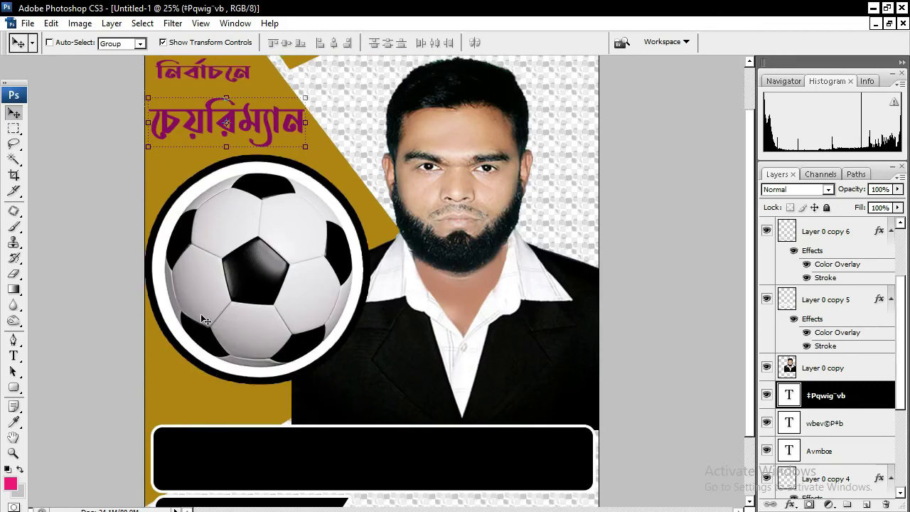
left_click_drag(185, 147, 206, 425)
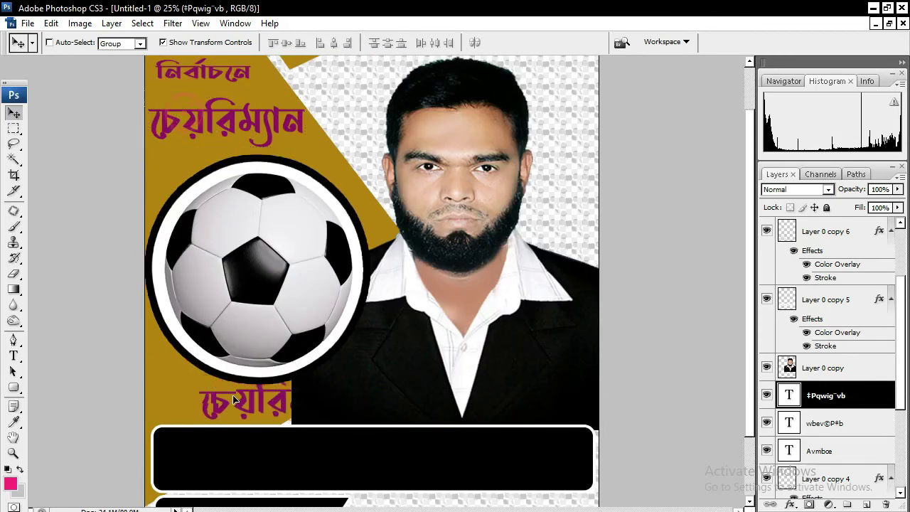
left_click(13, 355)
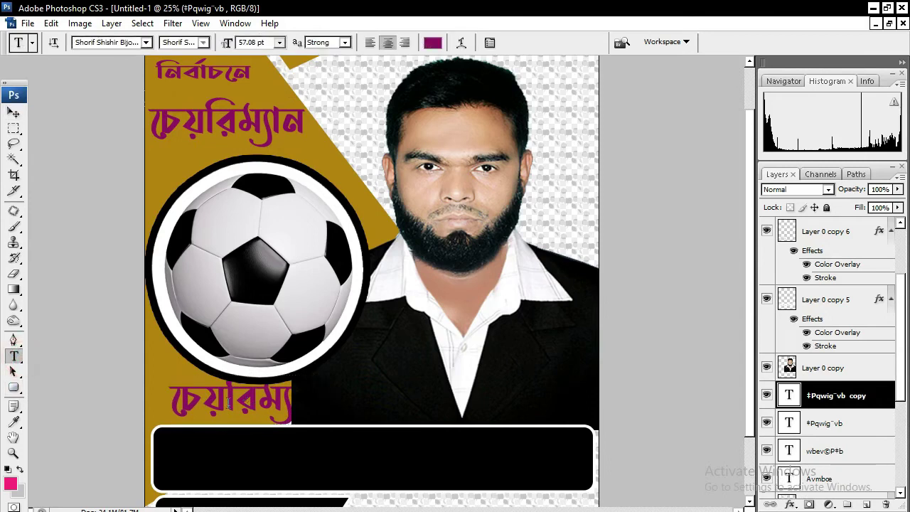
double_click(228, 402)
type("c`")
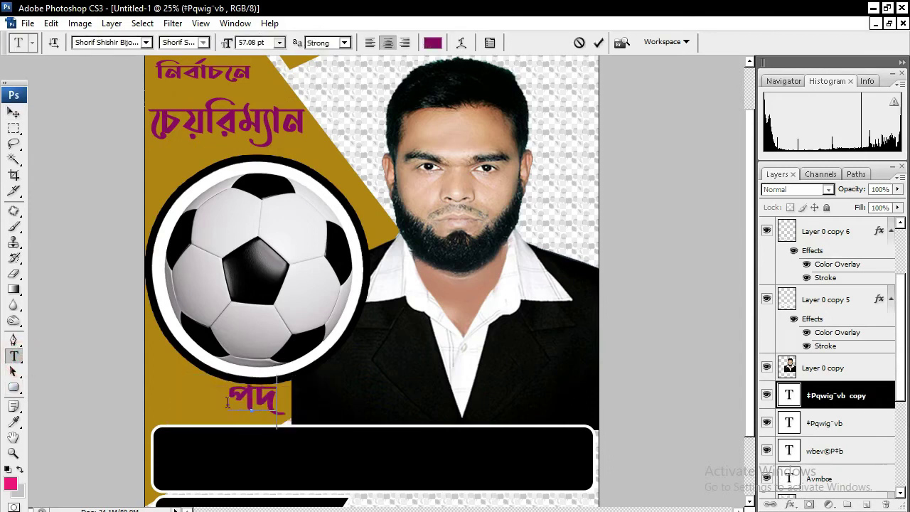
type("প্রা")
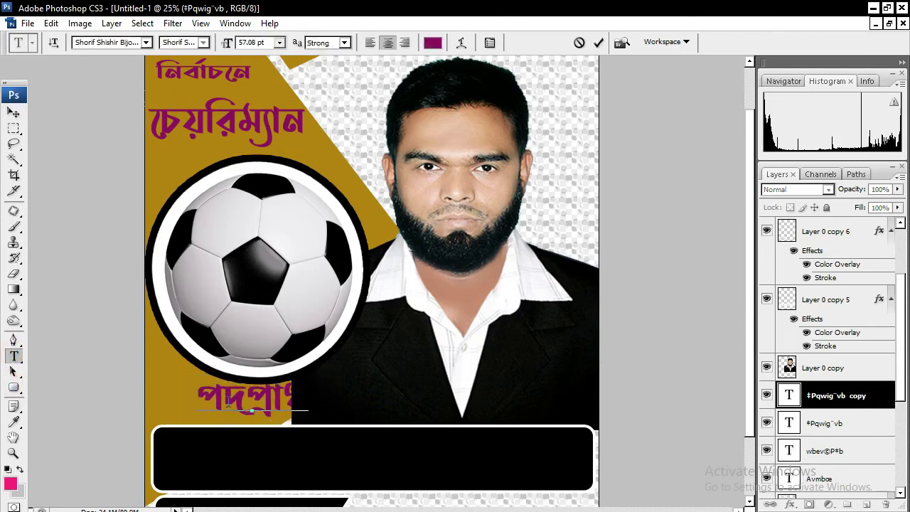
type("থ")
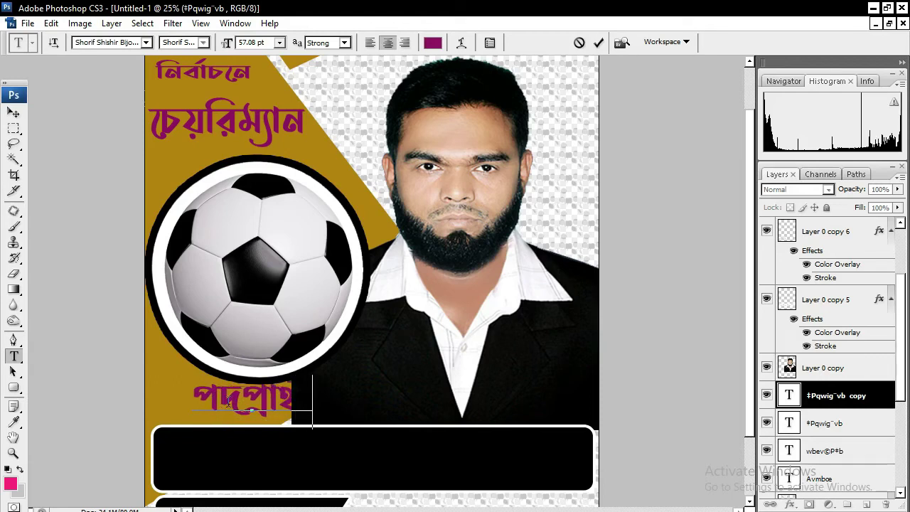
left_click(13, 112)
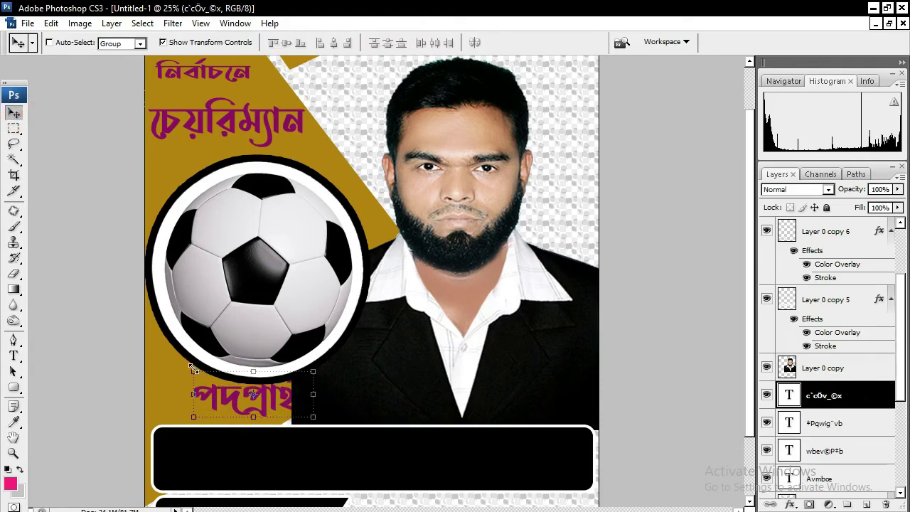
mouse_move(194, 370)
left_mouse_down()
mouse_move(214, 387)
mouse_move(205, 404)
mouse_move(279, 403)
left_mouse_up()
key("Return")
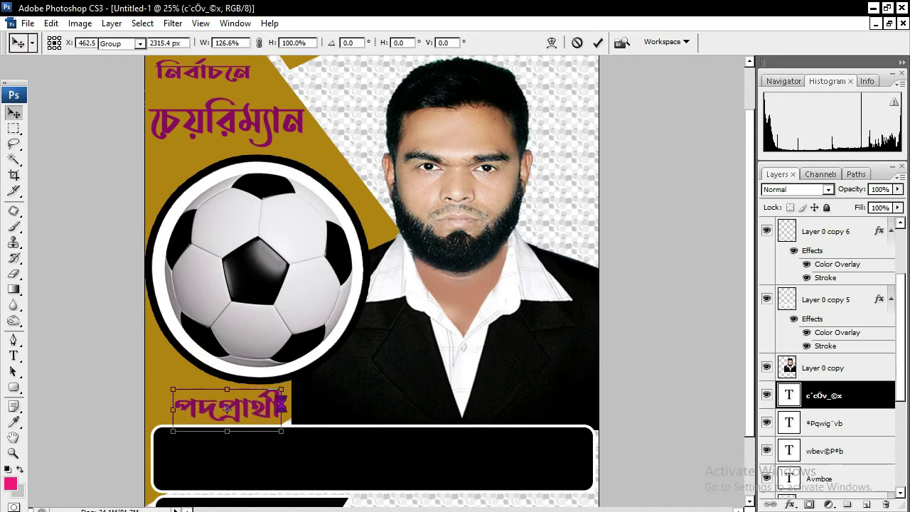
key("Return")
Stretch the নির্বাচনে headline line taller.
scroll(279, 370, "up", 1)
left_click(177, 128)
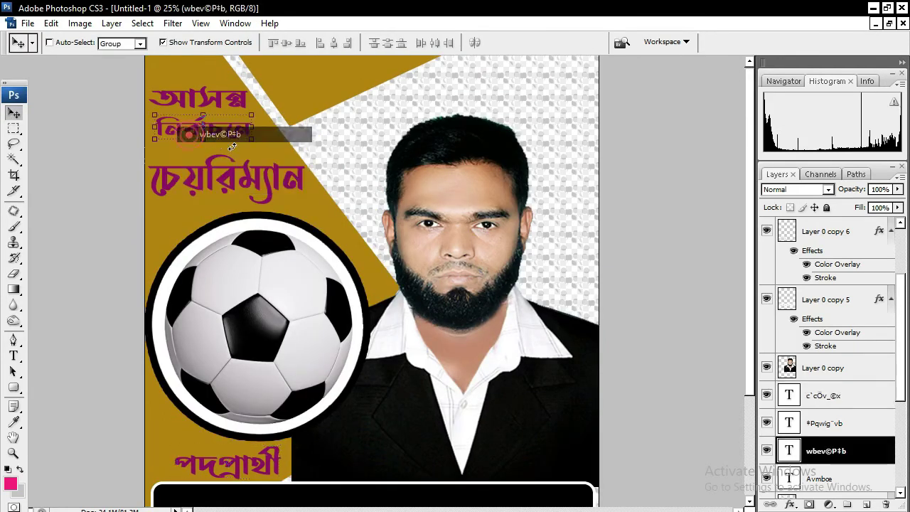
key("ctrl+t")
left_click_drag(203, 144, 203, 157)
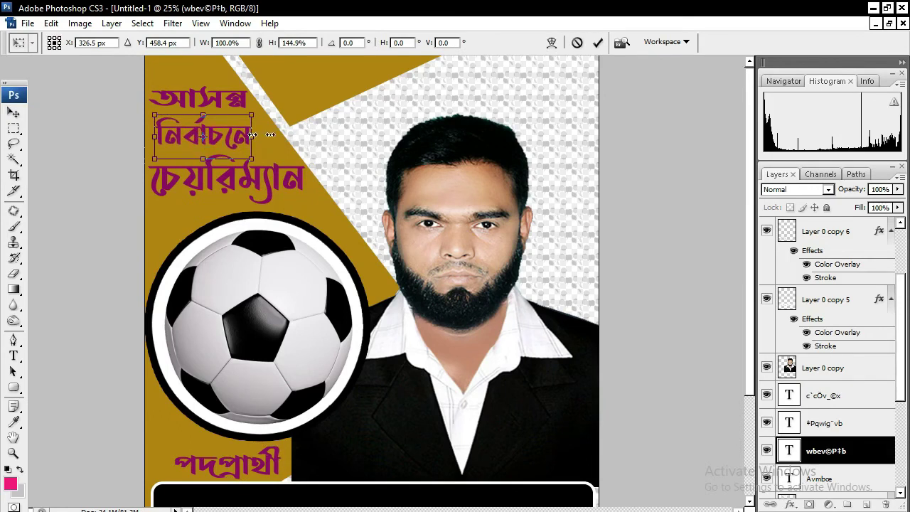
key("Return")
right_click(181, 100)
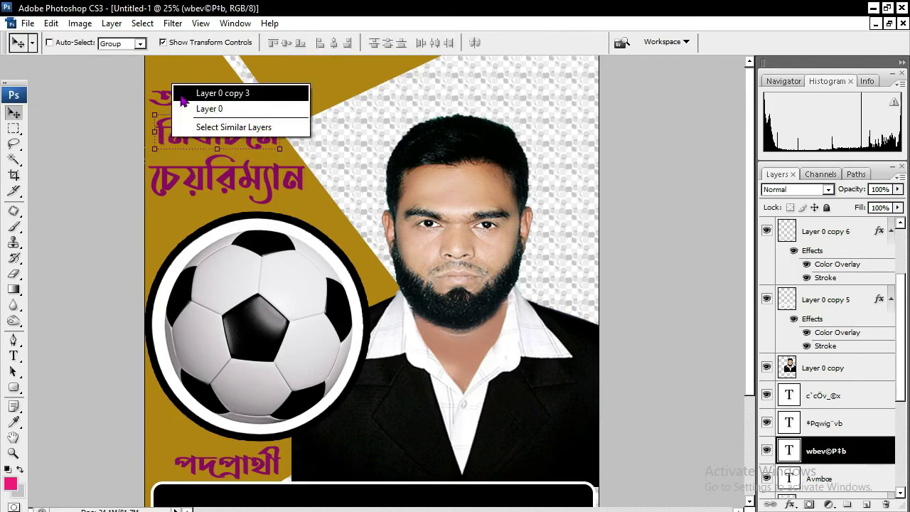
Give the আসন্ন text layer a white Color Overlay.
left_click(222, 93)
right_click(177, 94)
left_click(214, 101)
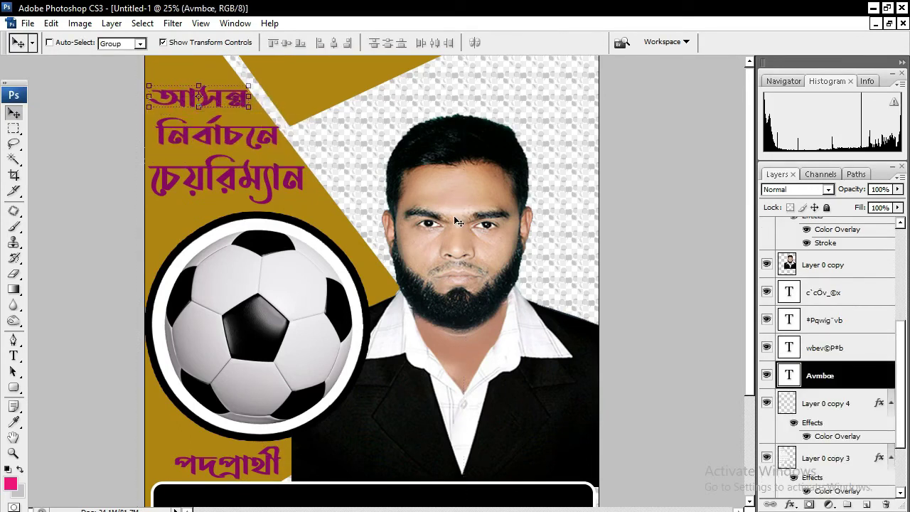
left_click(789, 504)
left_click(803, 443)
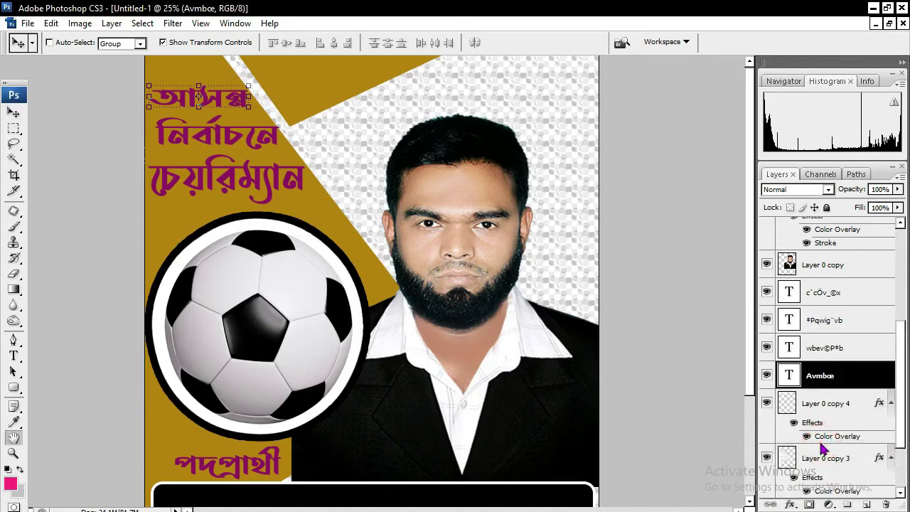
left_click(790, 265)
left_click(524, 159)
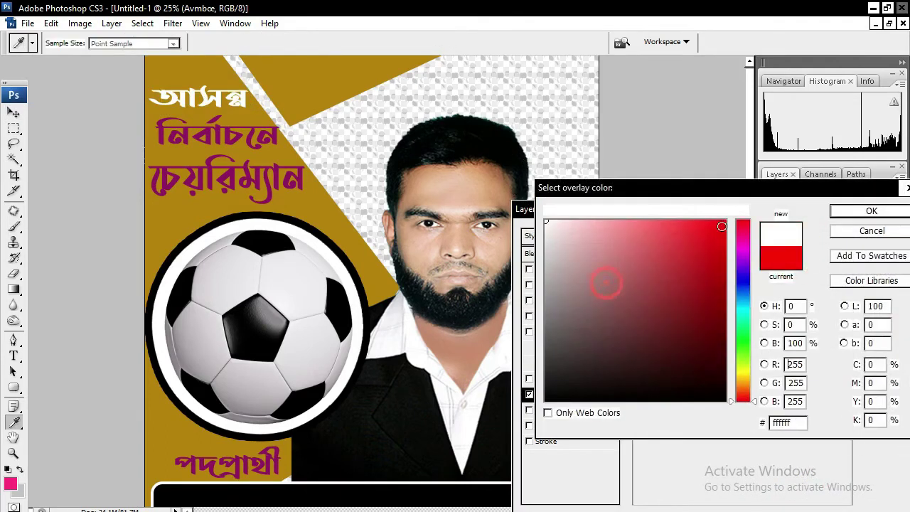
left_click(872, 212)
left_click(885, 229)
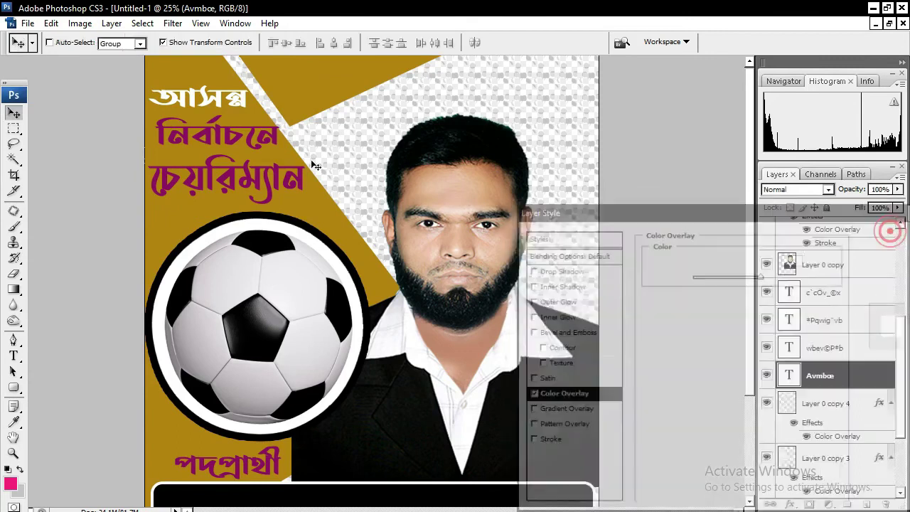
Give the নির্বাচনে text layer a white Color Overlay.
right_click(219, 131)
left_click(256, 142)
left_click(789, 505)
left_click(814, 440)
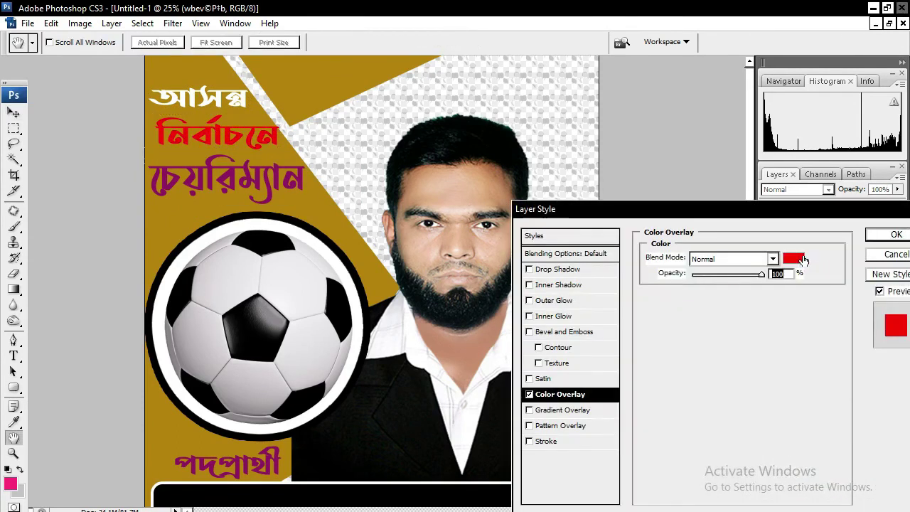
left_click(795, 260)
left_click(547, 216)
left_click(879, 214)
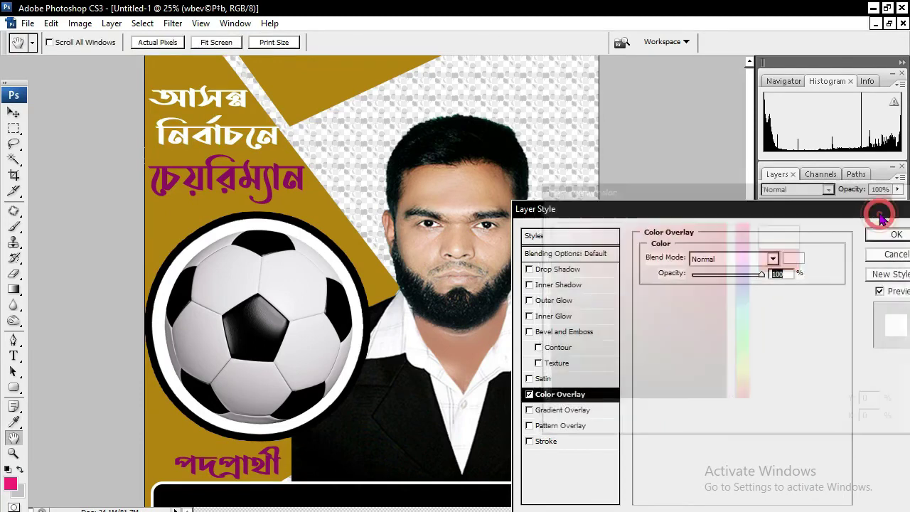
left_click(882, 235)
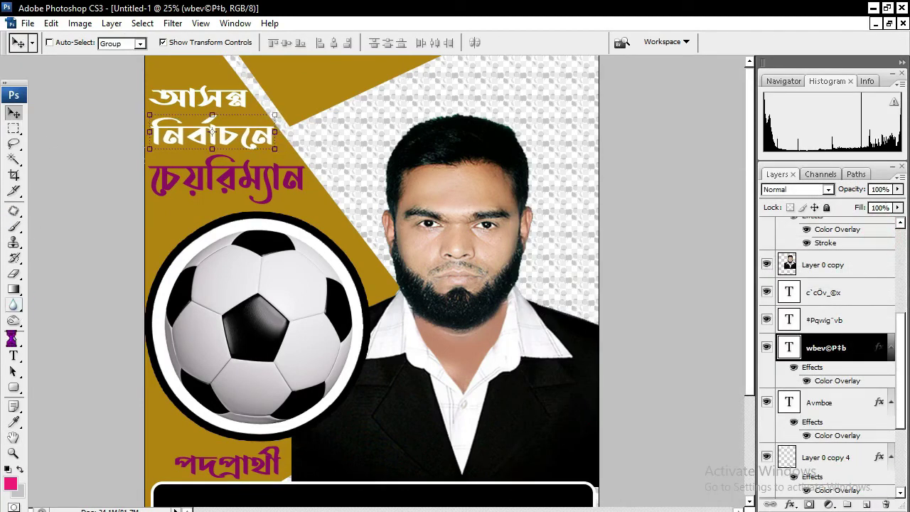
left_click(12, 356)
Change the চেয়ারম্যান text colour to white.
double_click(245, 176)
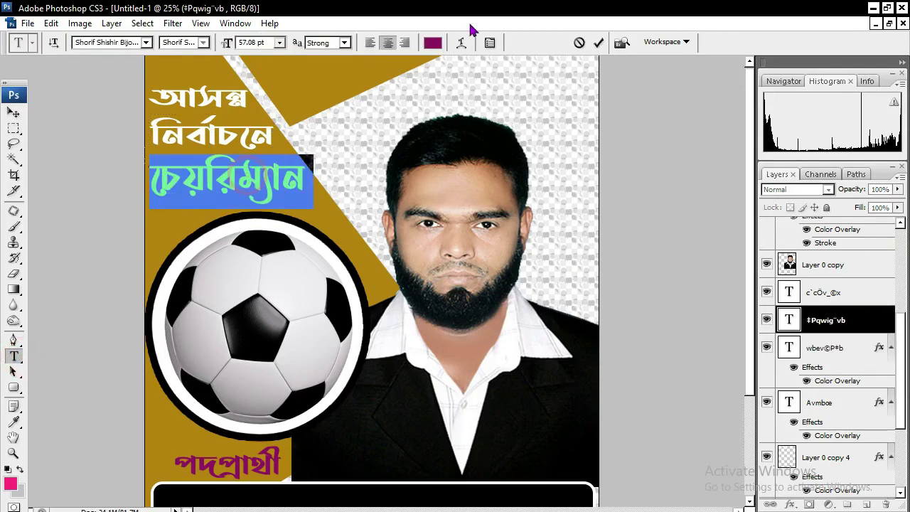
left_click(433, 42)
left_click(672, 317)
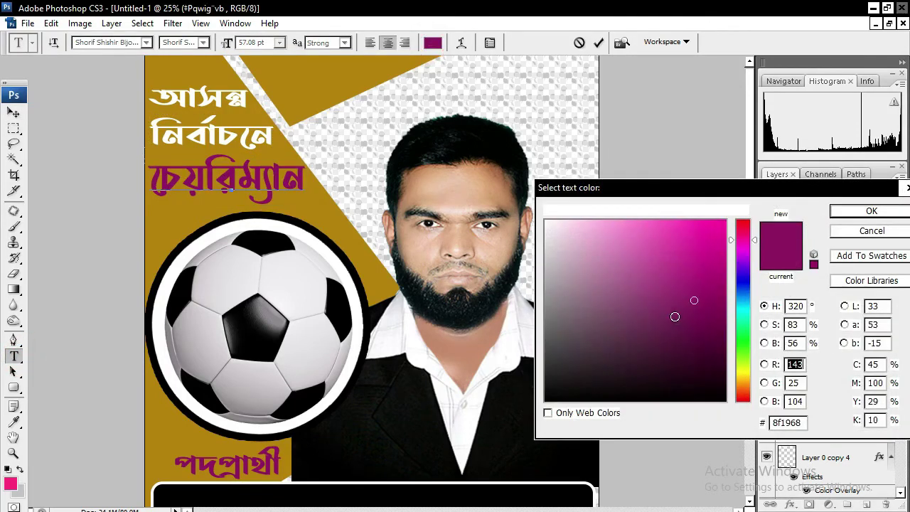
left_click(874, 213)
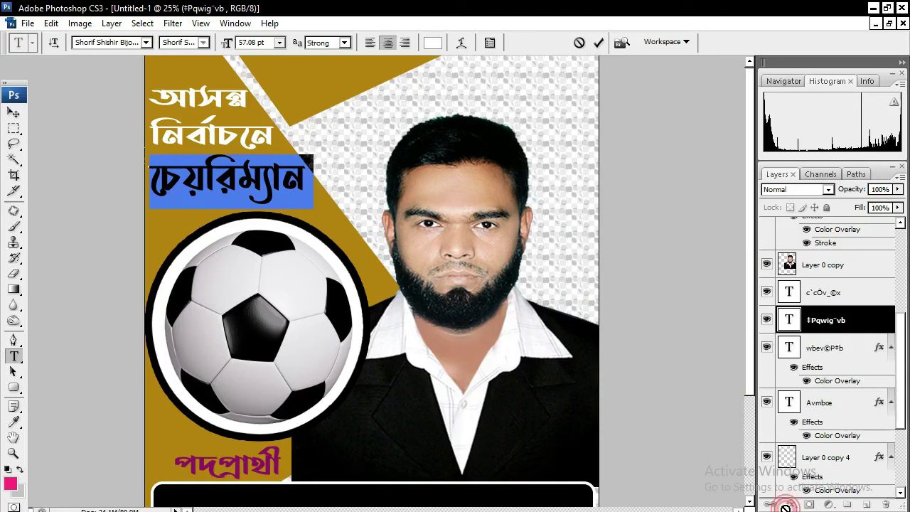
Add a thick black Stroke outline to the চেয়ারম্যান layer.
left_click(786, 505)
left_click(808, 491)
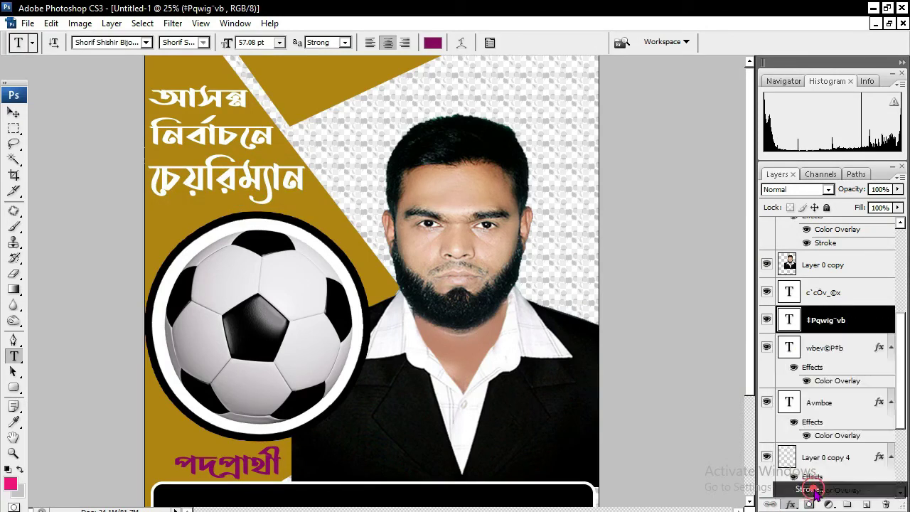
left_click(681, 346)
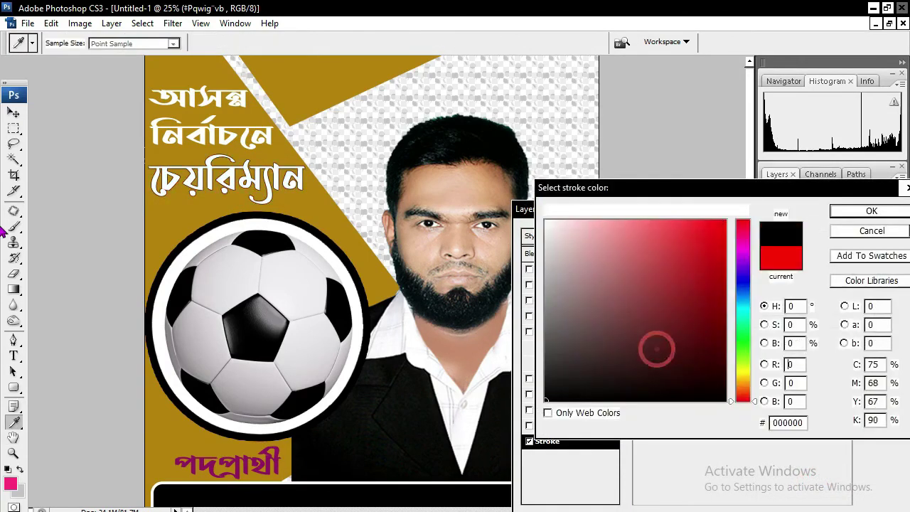
left_click(861, 212)
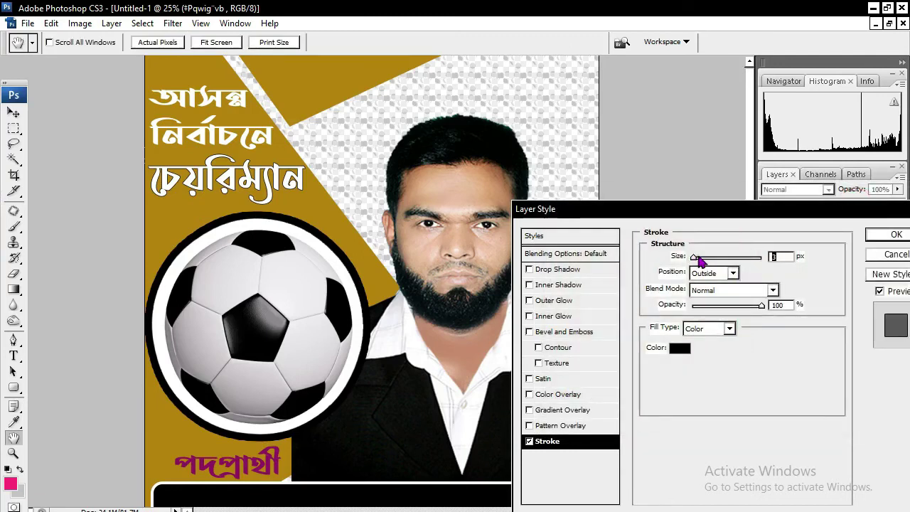
left_click_drag(700, 261, 694, 256)
key("Return")
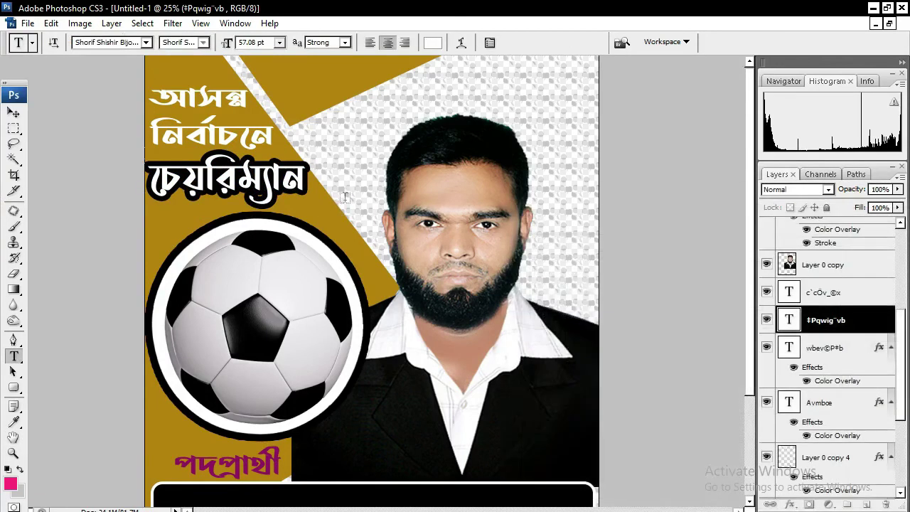
left_click(13, 113)
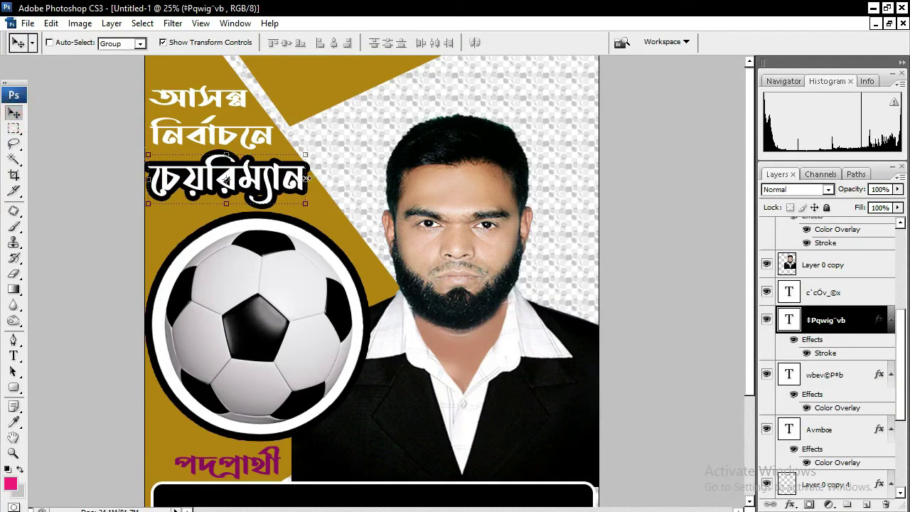
Fine-tune the width of the চেয়ারম্যান headline.
left_click_drag(307, 178, 310, 182)
left_click_drag(138, 178, 147, 182)
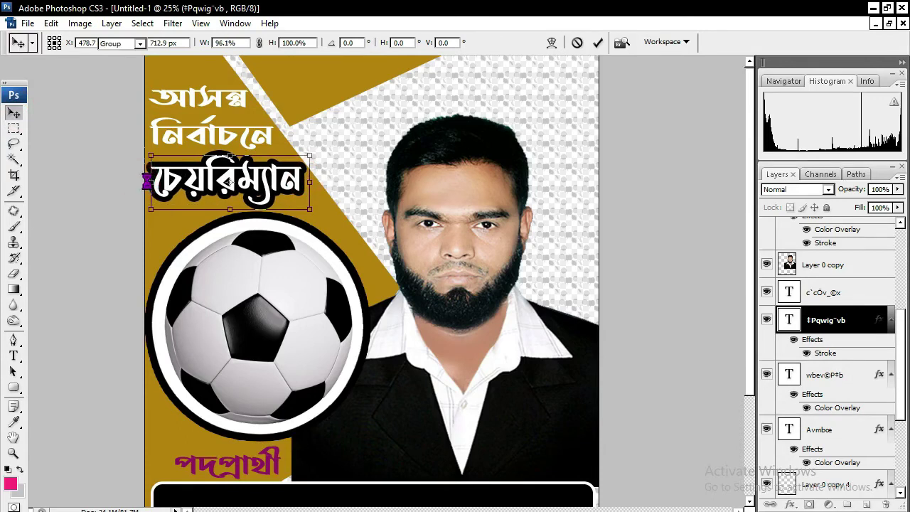
key("Return")
scroll(235, 199, "down", 2)
scroll(243, 215, "down", 3)
Nudge the পদপ্রার্থী word up and left, then duplicate its layer.
right_click(198, 339)
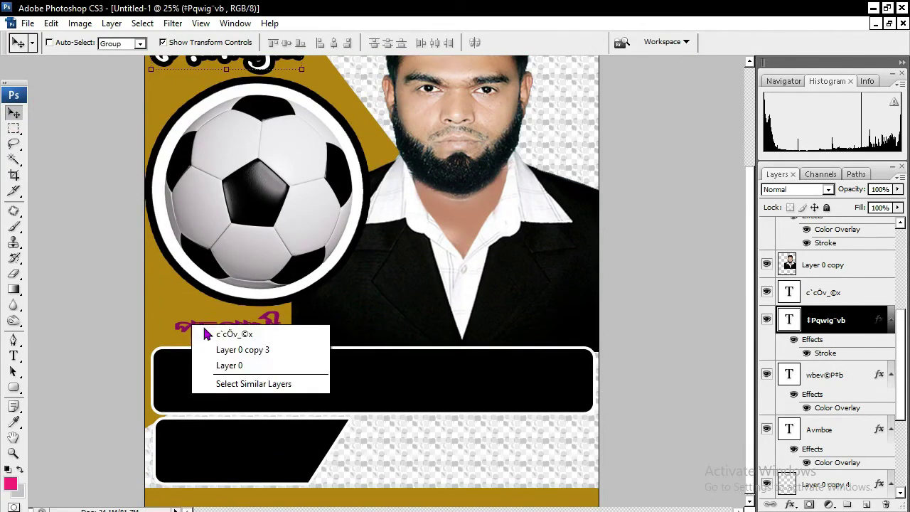
left_click(202, 331)
mouse_move(202, 331)
left_mouse_down()
mouse_move(186, 327)
mouse_move(198, 331)
left_mouse_up()
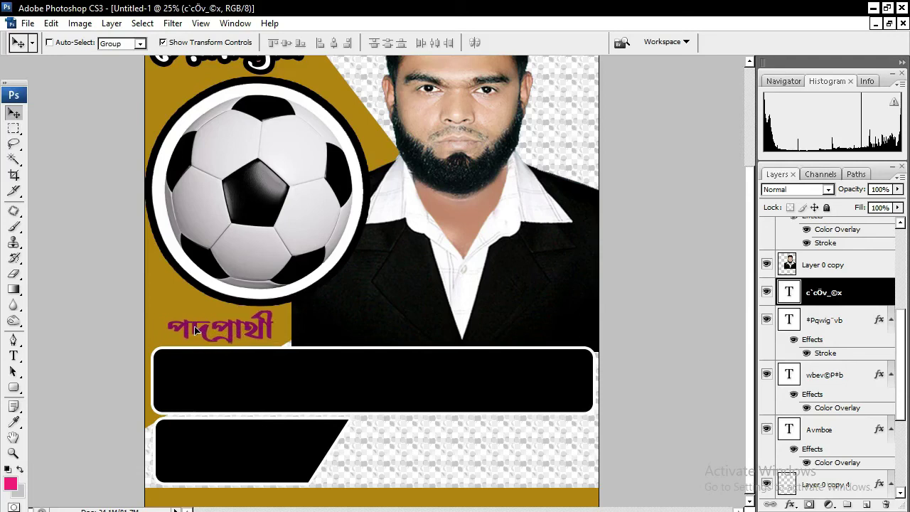
left_click_drag(191, 382, 184, 376)
key("ctrl+j")
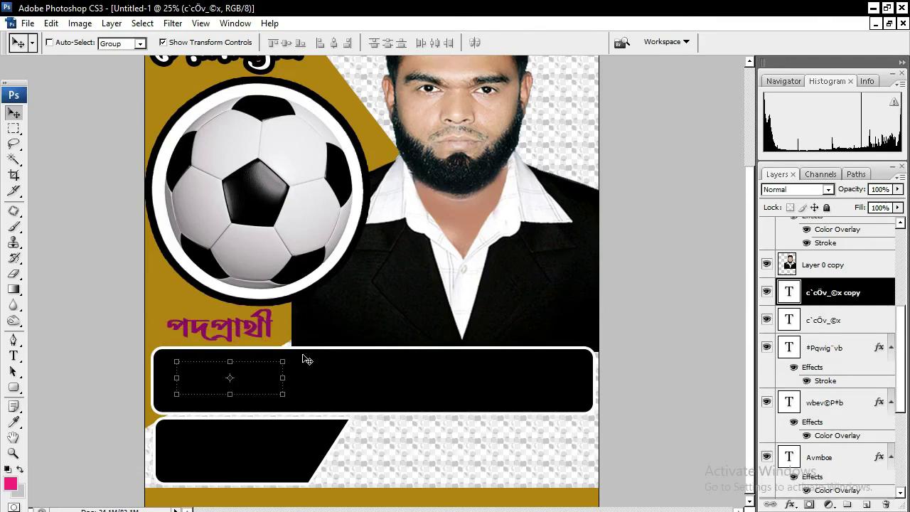
Raise the duplicate to the top of the layer stack so it shows over the black bar.
scroll(217, 399, "up", 1)
scroll(873, 286, "up", 2)
scroll(879, 317, "up", 1)
scroll(834, 439, "up", 1)
left_click_drag(833, 439, 819, 267)
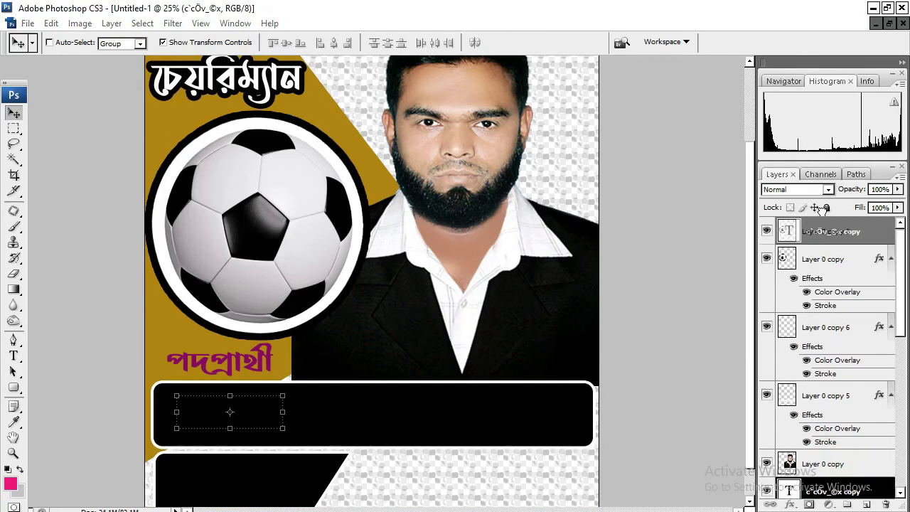
left_click_drag(819, 266, 813, 227)
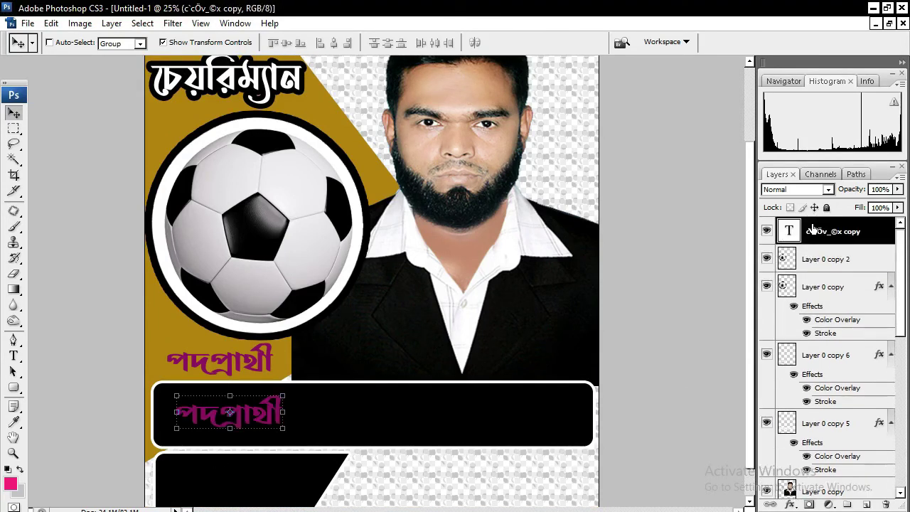
left_click(14, 355)
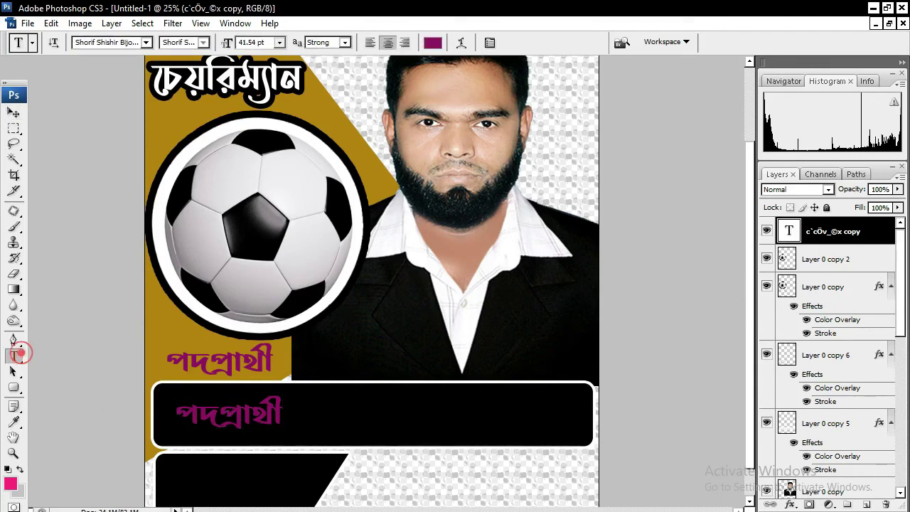
Retype the copy as the candidate's name and enlarge it to fill the black bar.
double_click(241, 416)
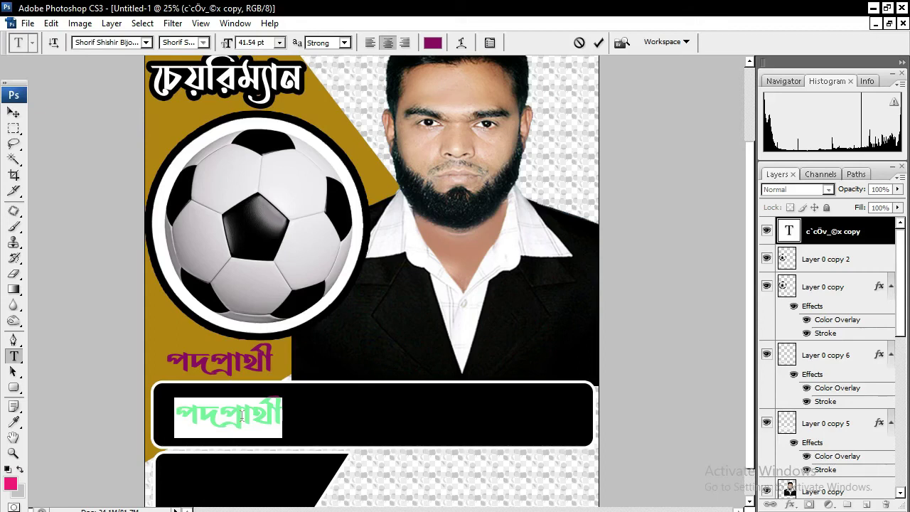
type("কালাম")
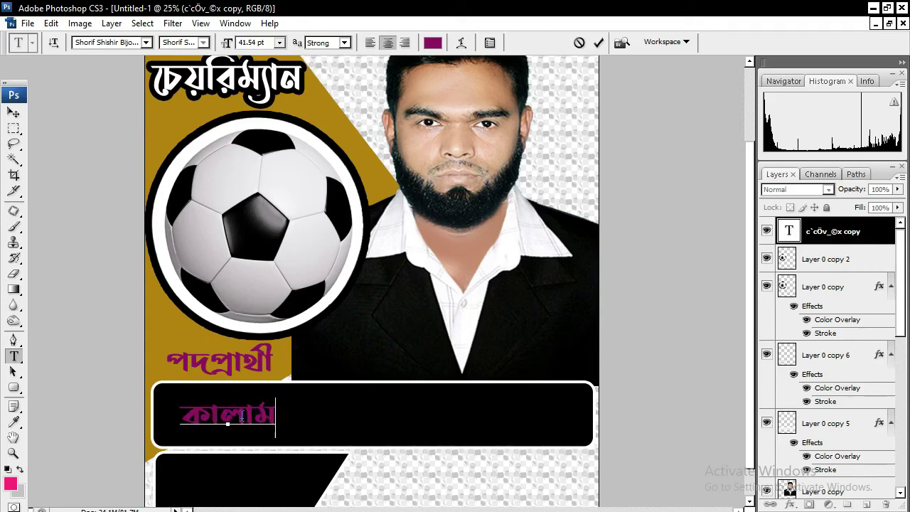
type(" খান")
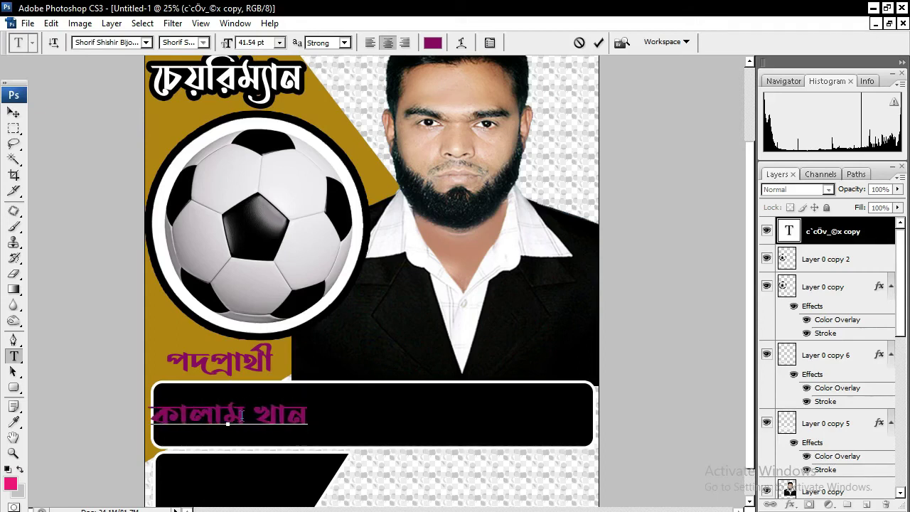
left_click(12, 113)
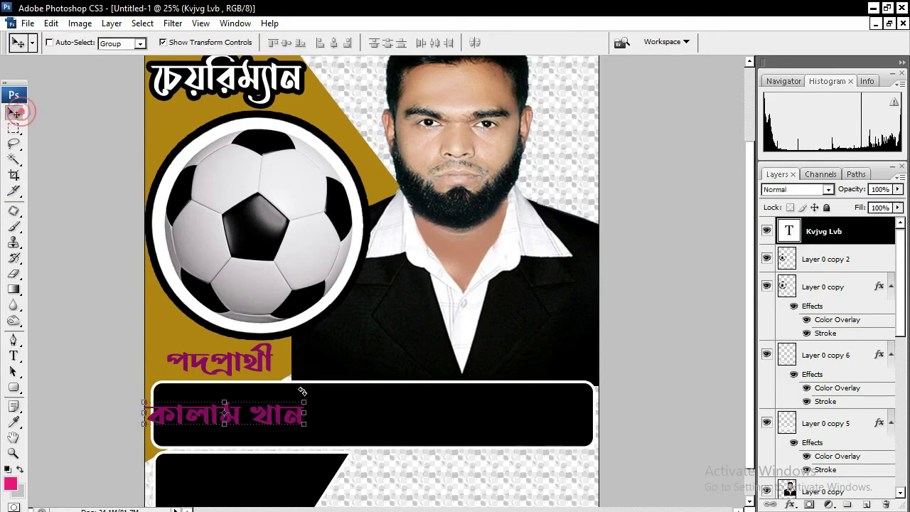
left_click_drag(304, 397, 332, 384)
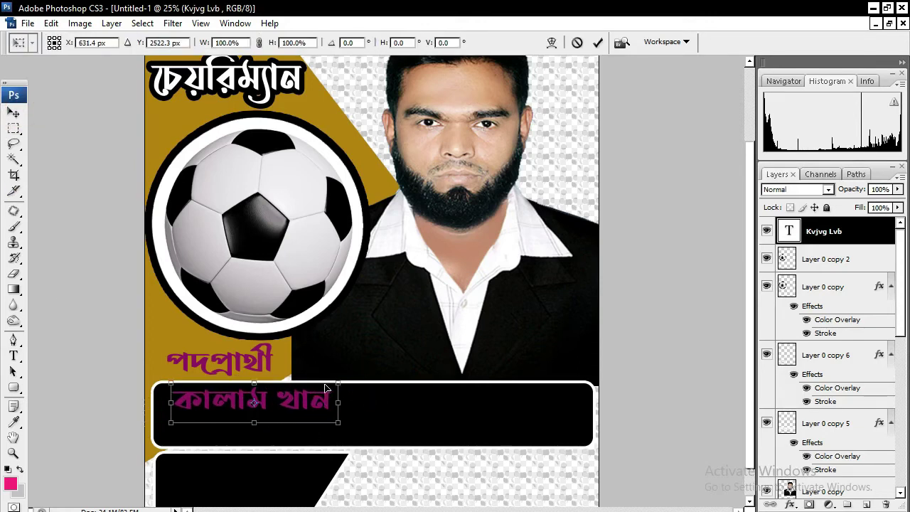
left_click_drag(333, 423, 525, 458)
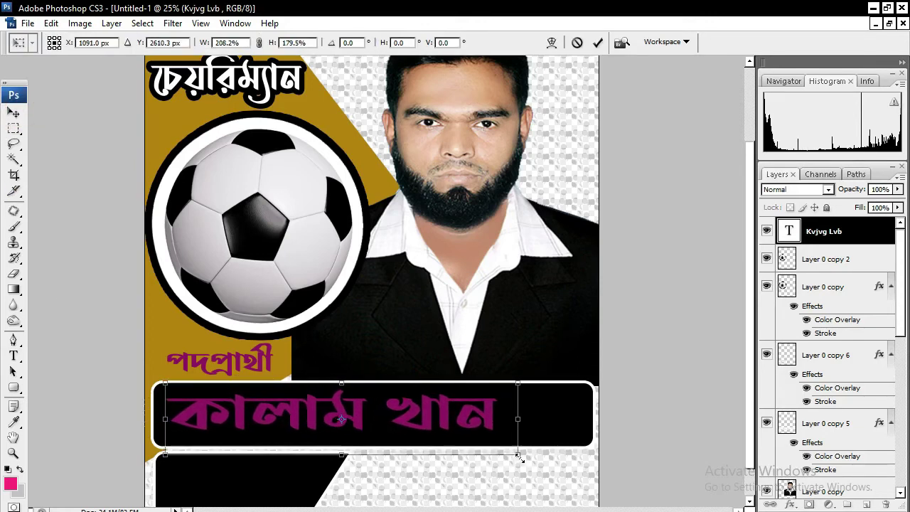
key("Return")
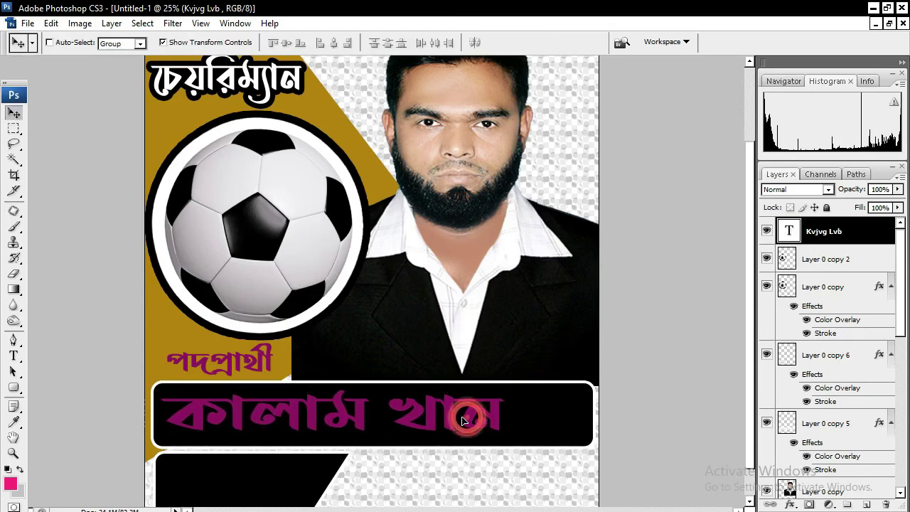
Colour the name bright yellow (f6ff00) and drag a copy to the right.
left_click(13, 356)
left_click(359, 413)
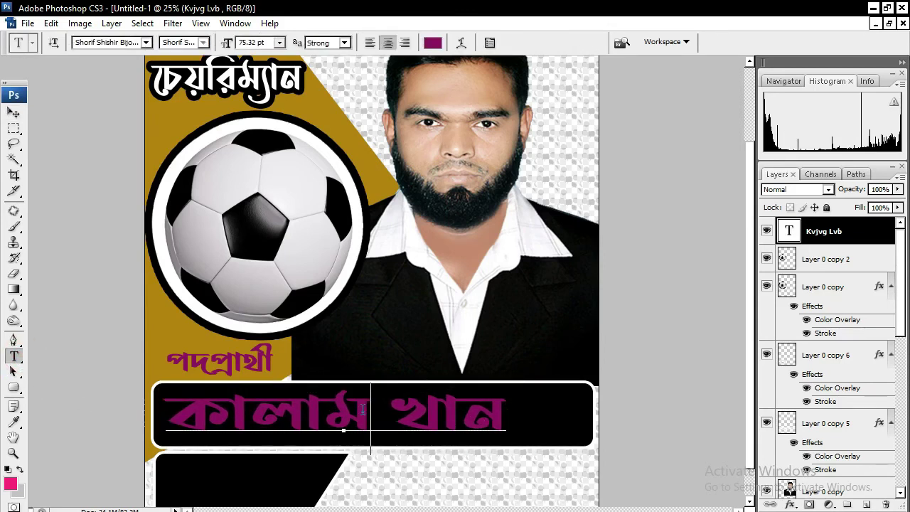
key("ctrl+a")
left_click(432, 43)
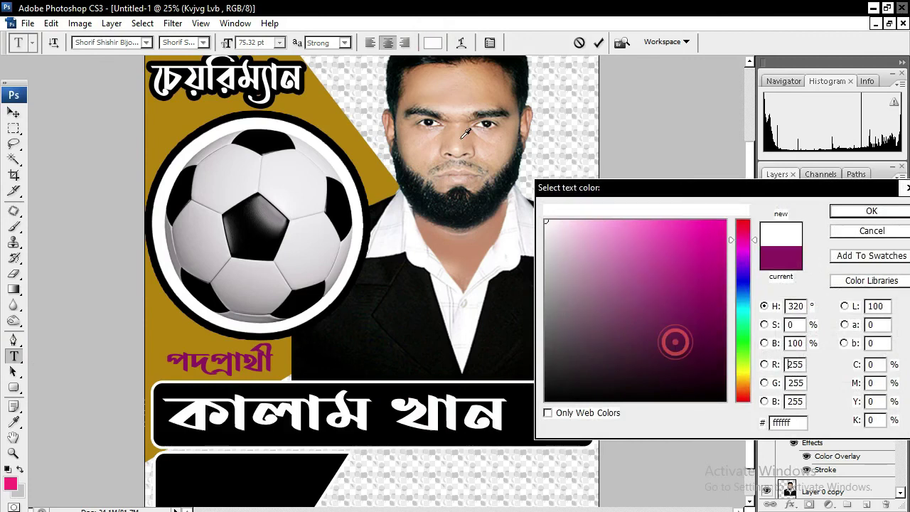
left_click(744, 371)
left_click_drag(676, 270, 725, 221)
left_click(869, 212)
left_click(13, 113)
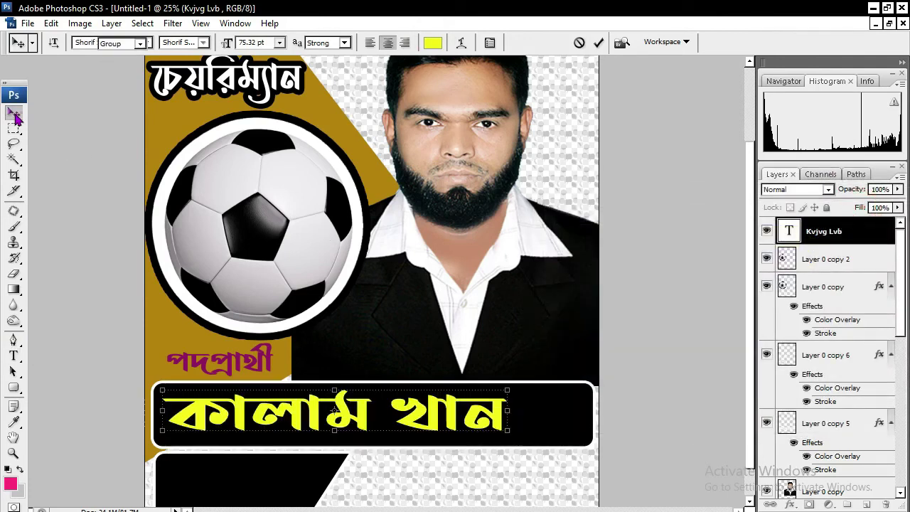
left_click_drag(238, 412, 368, 424)
Retype the copied name text as কে and shrink it to about 63% beside খান.
left_click(13, 355)
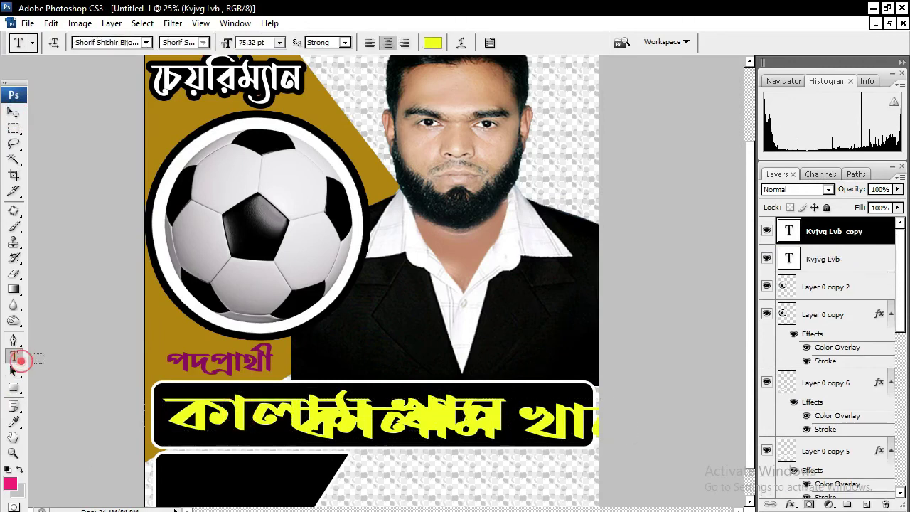
triple_click(463, 412)
type("†K")
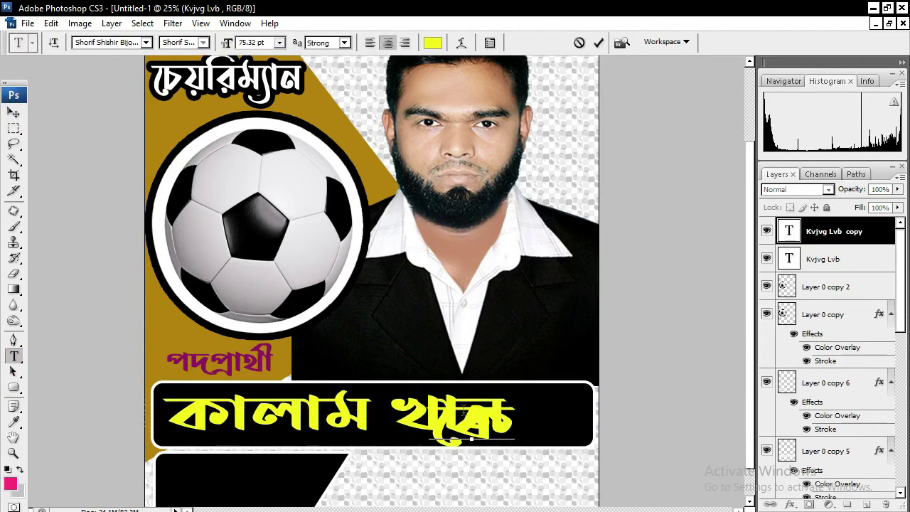
left_click(14, 114)
mouse_move(427, 406)
left_mouse_down()
mouse_move(511, 449)
mouse_move(530, 418)
mouse_move(220, 475)
left_mouse_up()
key("Return")
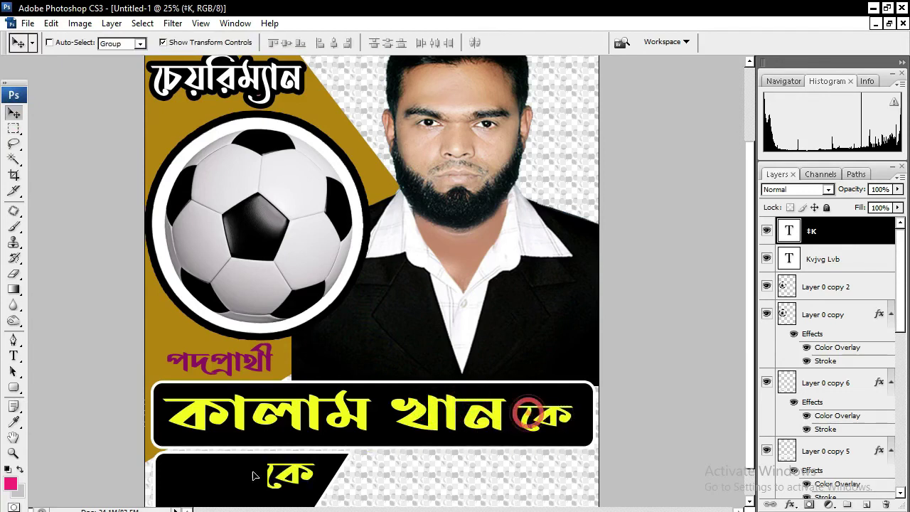
Retype the lower-banner copy as ফুটবল and stretch it taller and wider across the banner.
left_click(16, 355)
scroll(258, 421, "down", 2)
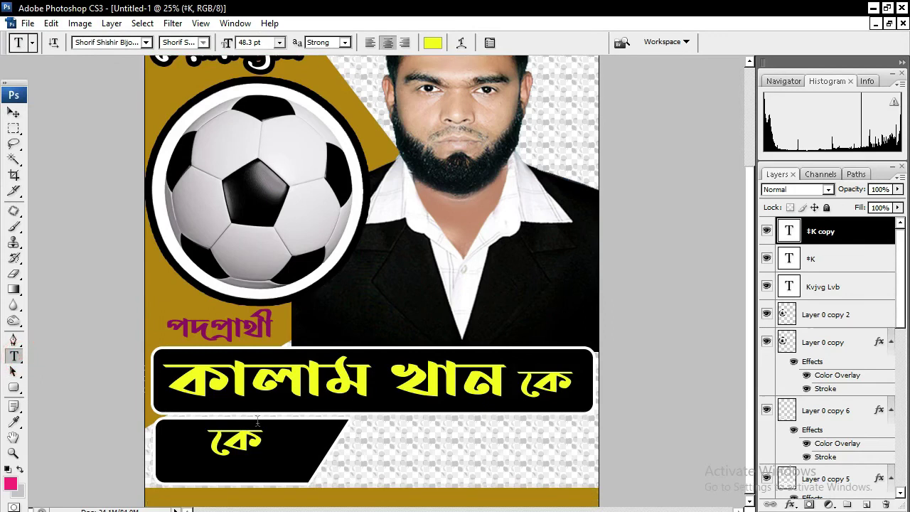
double_click(235, 444)
type("dzU")
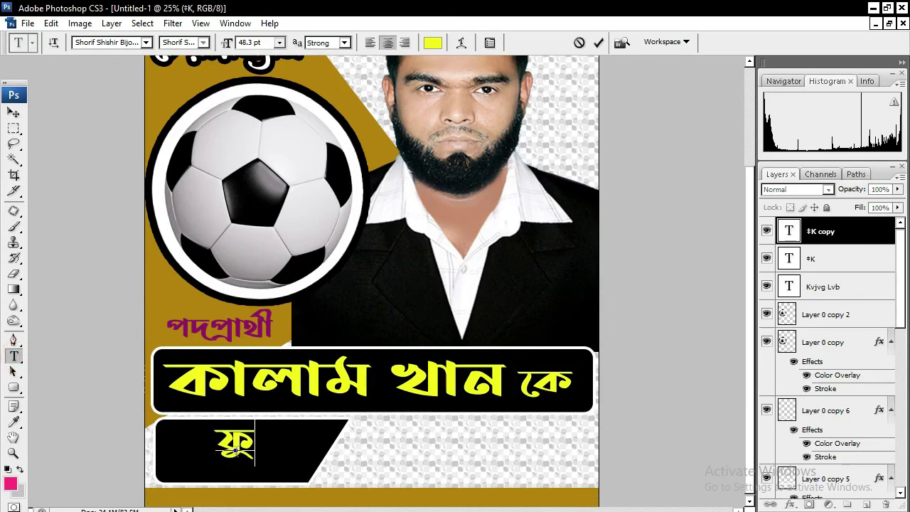
type("ej")
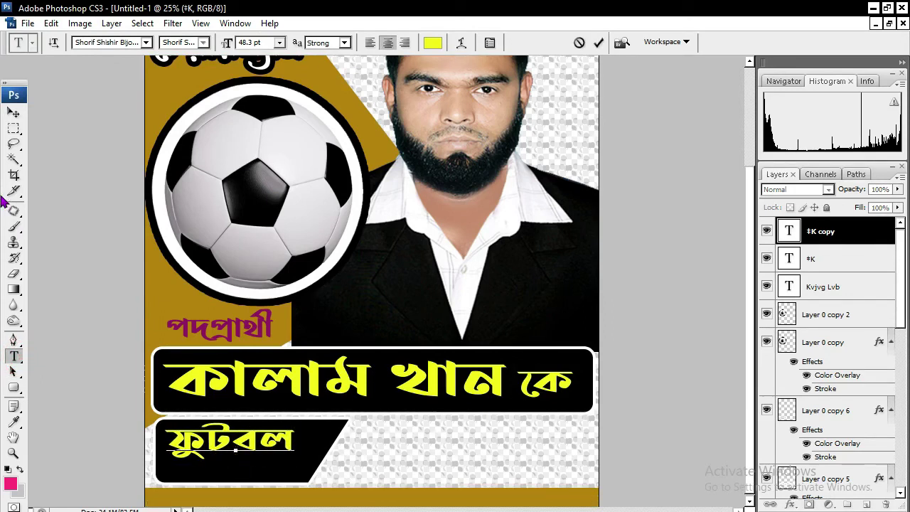
left_click(13, 112)
left_click_drag(234, 465, 234, 485)
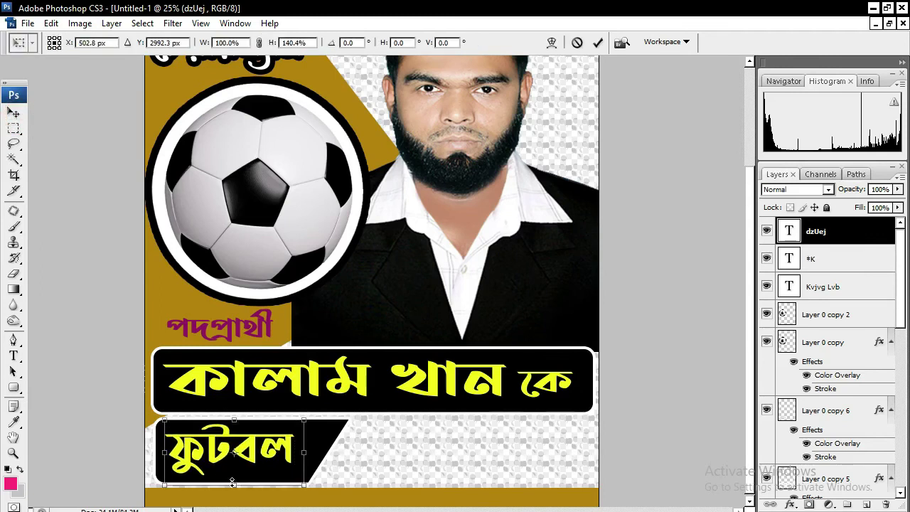
left_click_drag(305, 453, 323, 453)
key("Return")
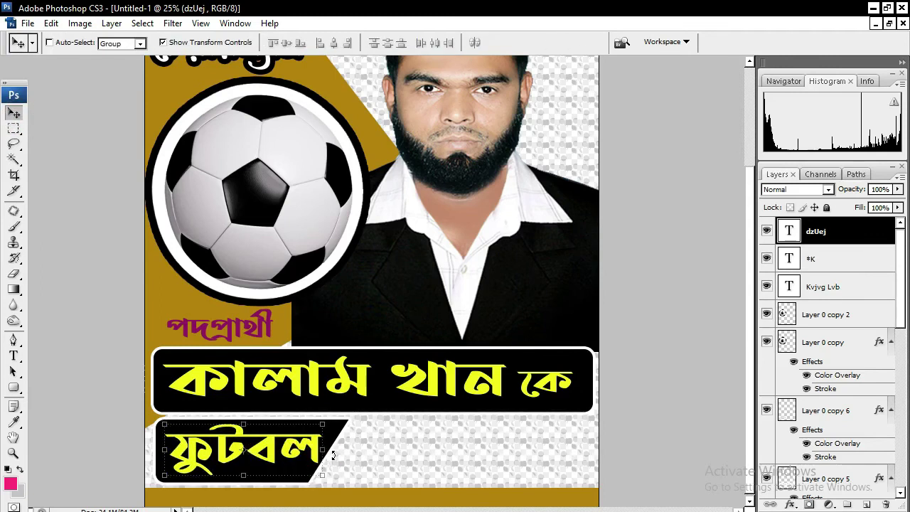
Copy ফুটবল to its right, retype it as the upper slogan প্রতীকে ভোট দিন, and position it.
left_click_drag(200, 450, 473, 433)
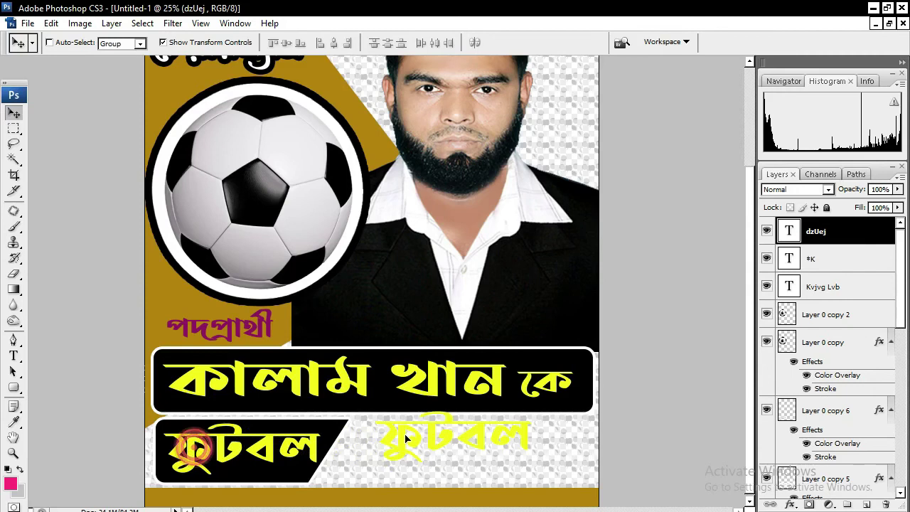
left_click(14, 357)
double_click(471, 441)
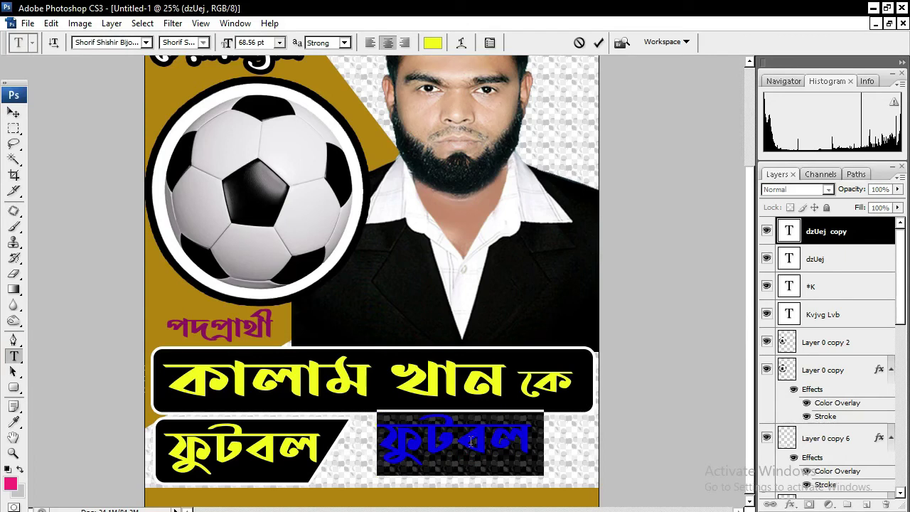
type("প্রতীকের")
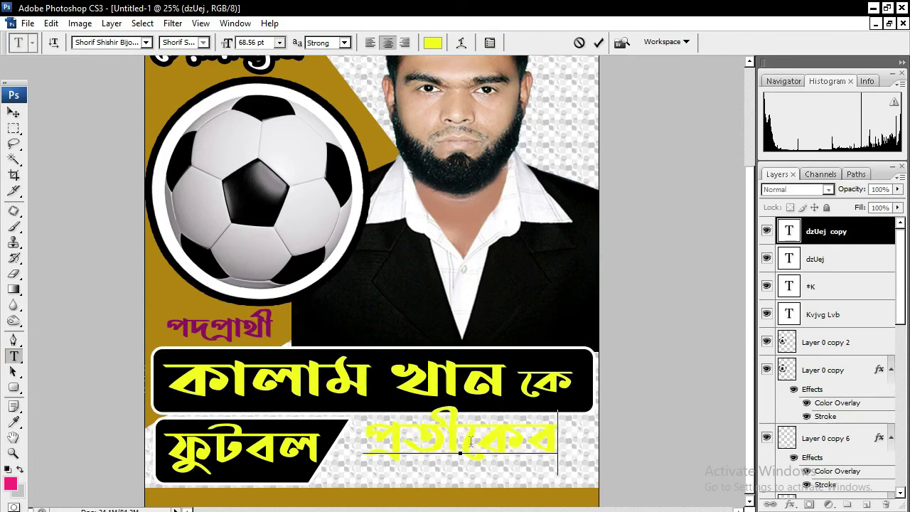
key("BackSpace")
type(" ভে")
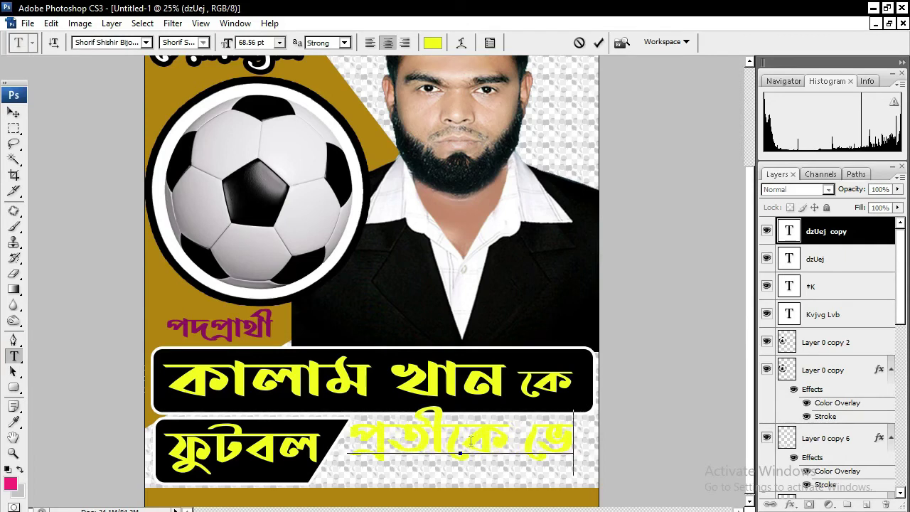
type("ভাট দিন")
left_click(13, 113)
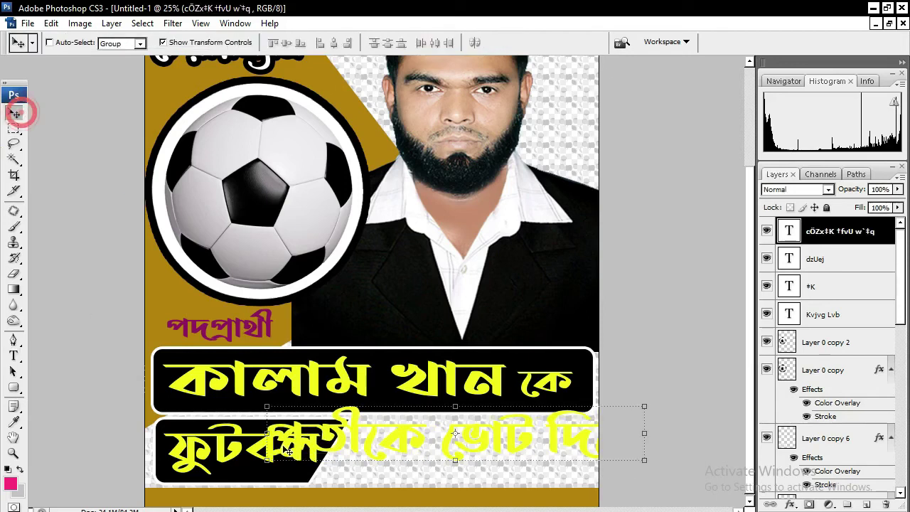
mouse_move(411, 455)
left_mouse_down()
mouse_move(485, 456)
mouse_move(395, 439)
mouse_move(381, 469)
left_mouse_up()
key("Return")
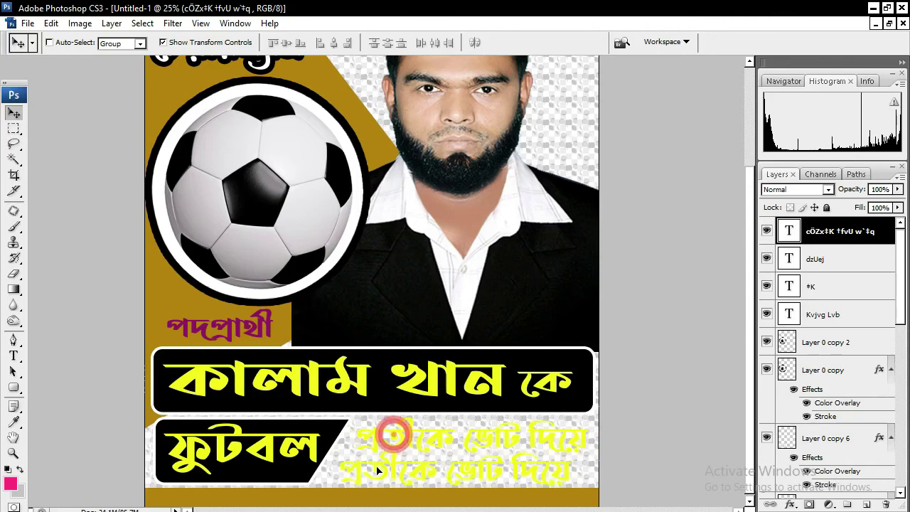
Retype the lower slogan copy as সেরা সুযোগ দিন and scale it to fit beneath.
left_click(13, 356)
triple_click(426, 473)
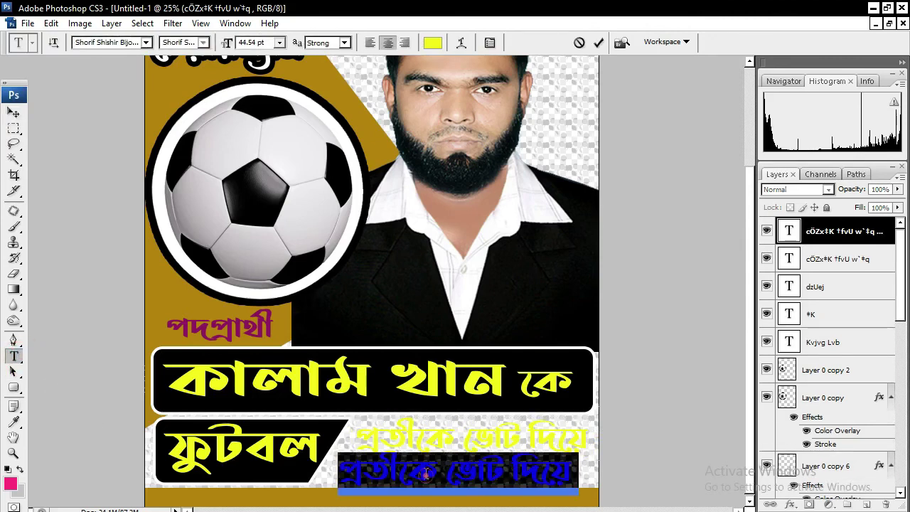
type("সে")
type("রা সুযোগ দিন")
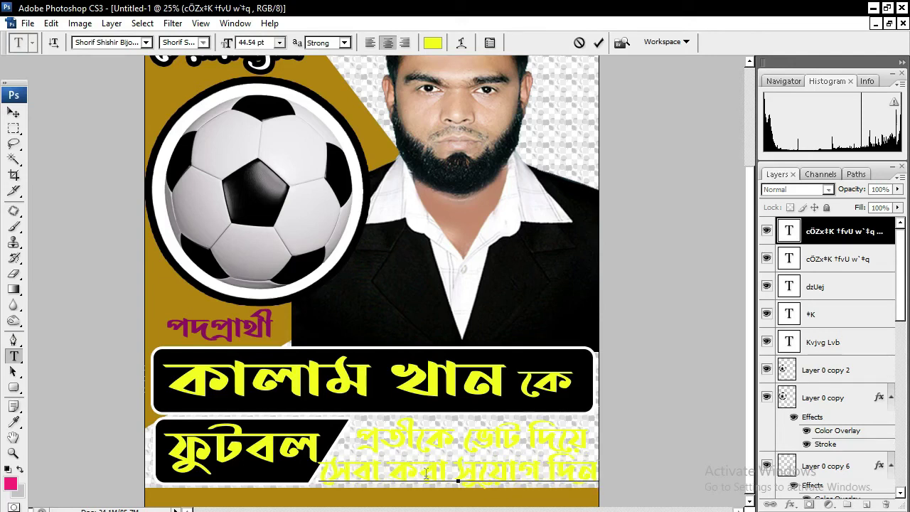
left_click(14, 113)
left_click_drag(319, 452, 362, 461)
key("Return")
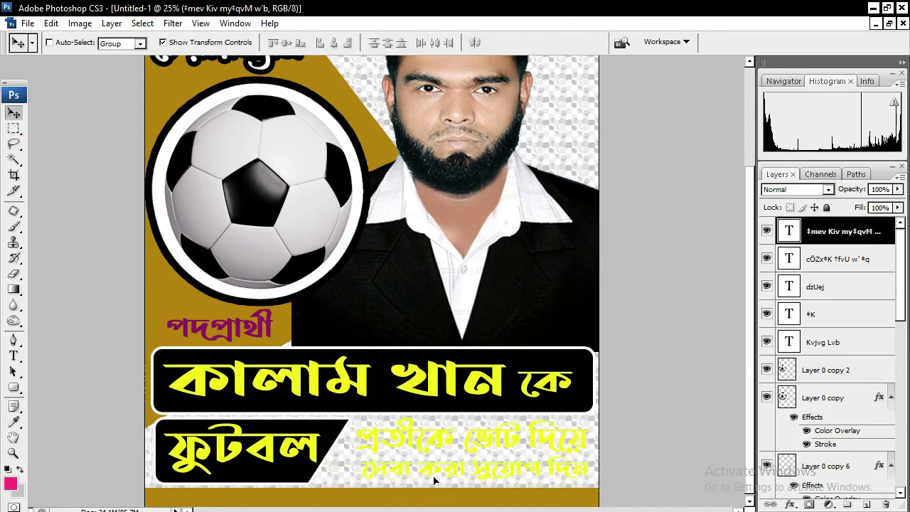
Give the lower slogan line a red Color Overlay and a black Stroke.
left_click(790, 504)
left_click(810, 449)
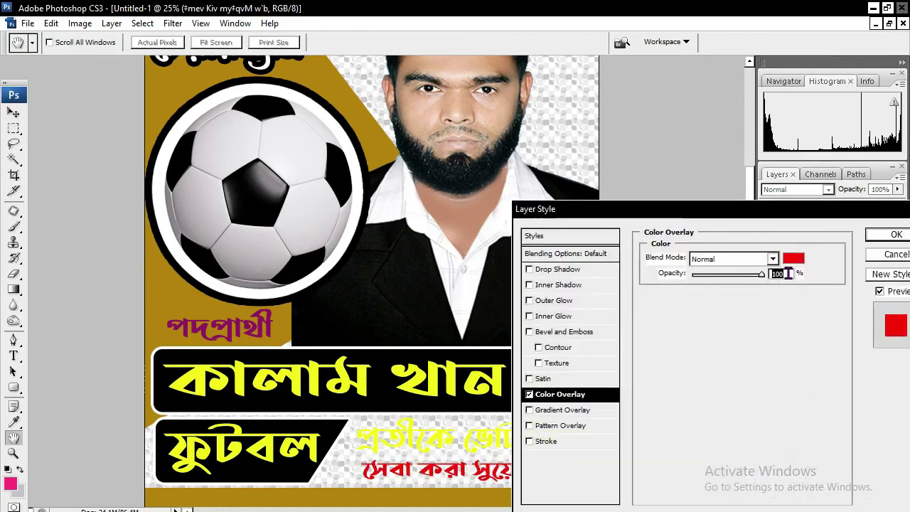
left_click(547, 442)
left_click(679, 347)
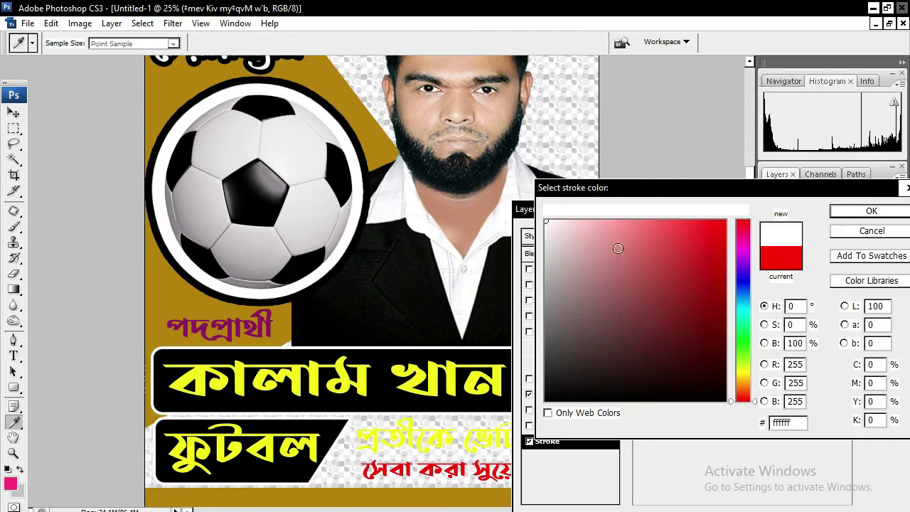
left_click(546, 400)
left_click(869, 213)
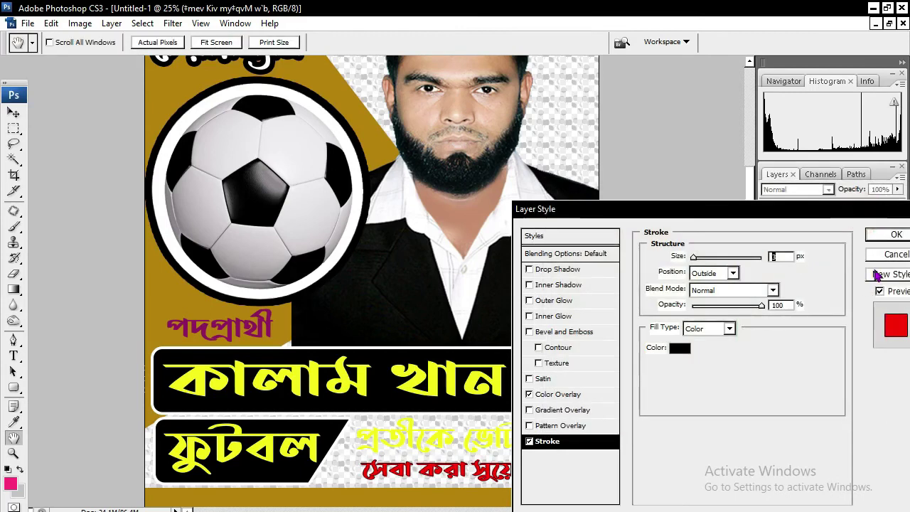
left_click(894, 234)
Give the upper slogan line a red Color Overlay and a Drop Shadow.
left_click(13, 355)
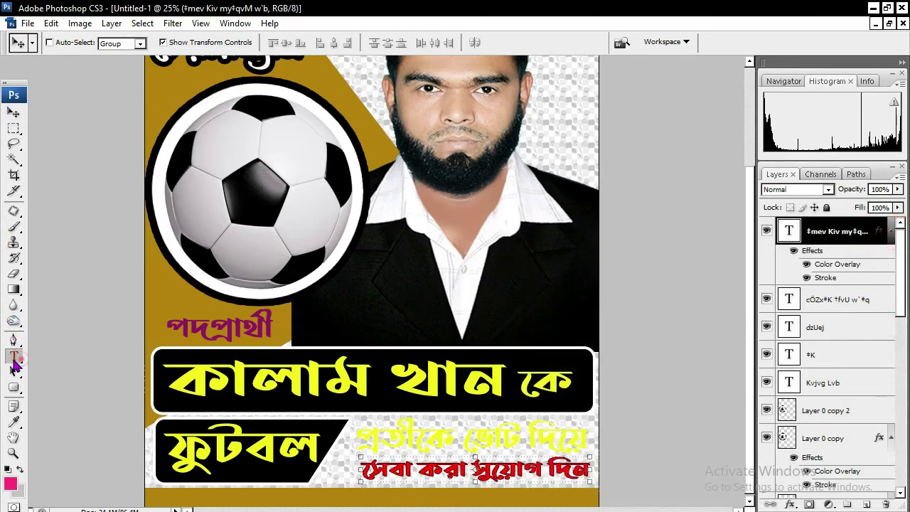
triple_click(487, 425)
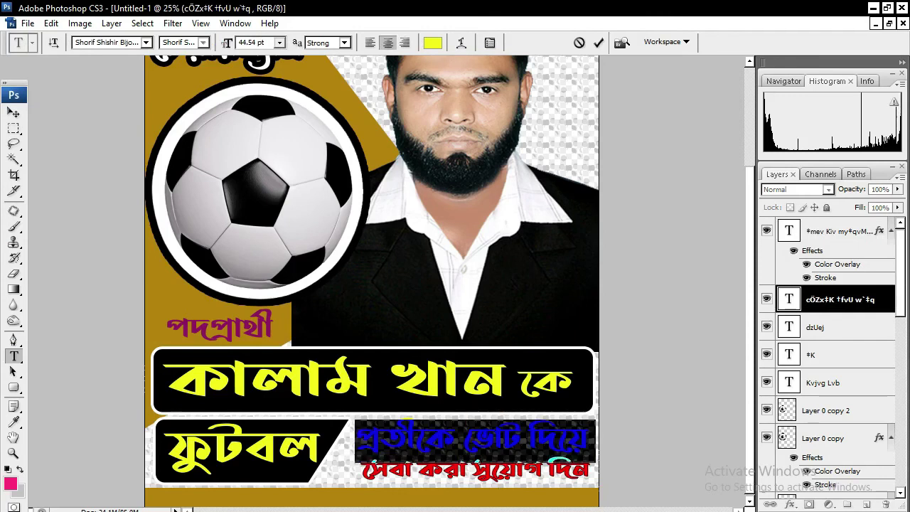
left_click(794, 505)
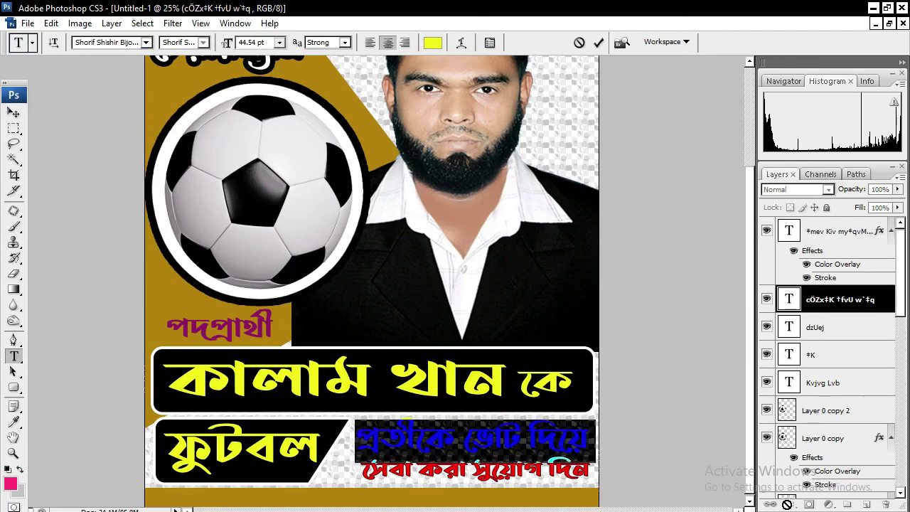
left_click(817, 446)
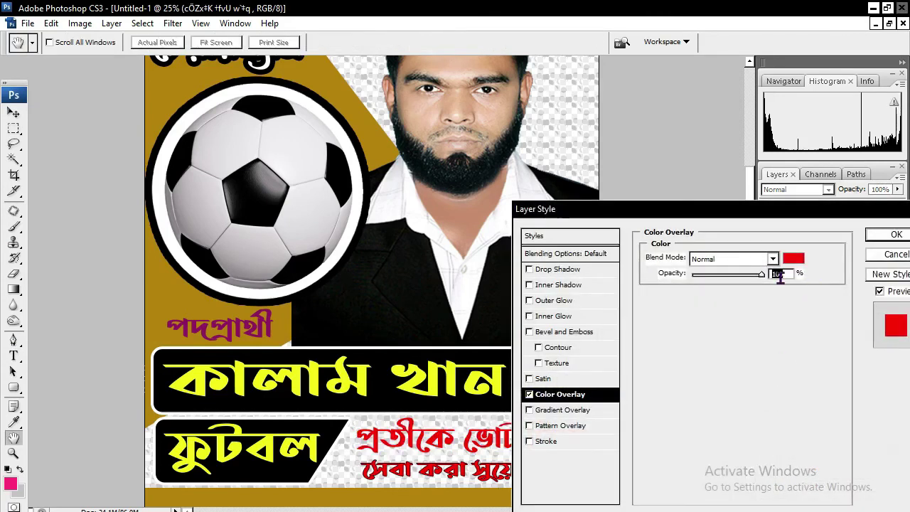
left_click(558, 270)
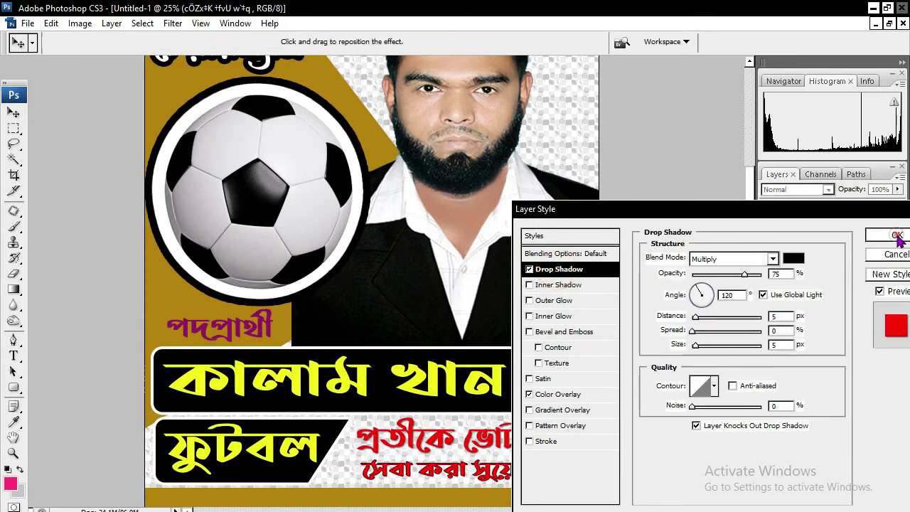
left_click(897, 237)
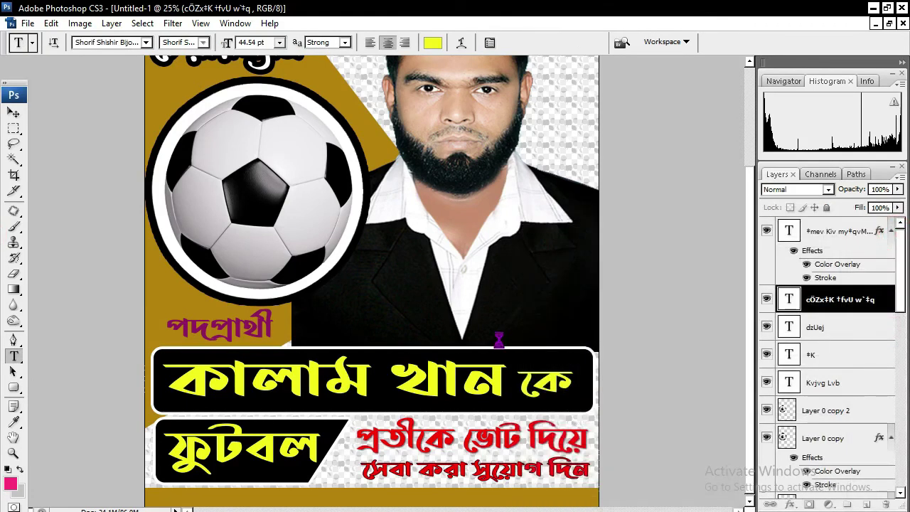
left_click(13, 112)
key("ctrl+minus")
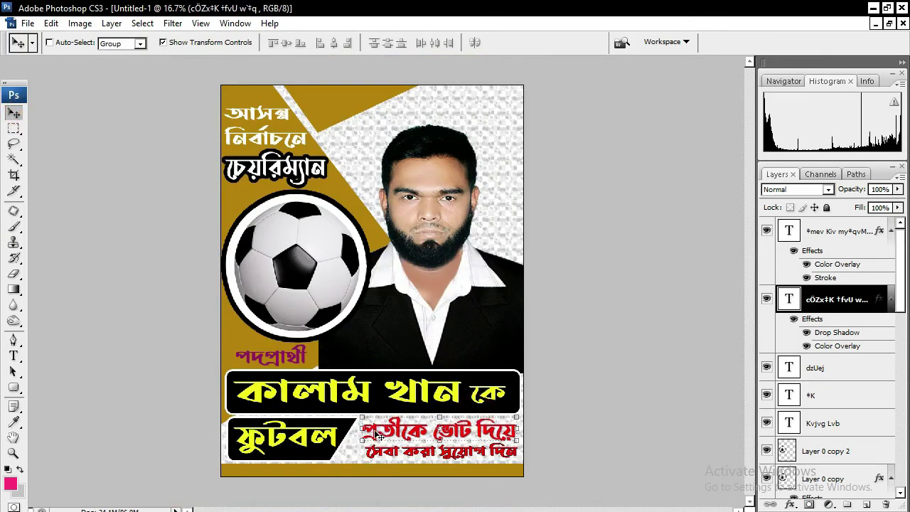
Copy the red slogan to the bottom strip and retype it as প্রচারে : এলাকাবাসী.
left_click_drag(375, 429, 327, 467)
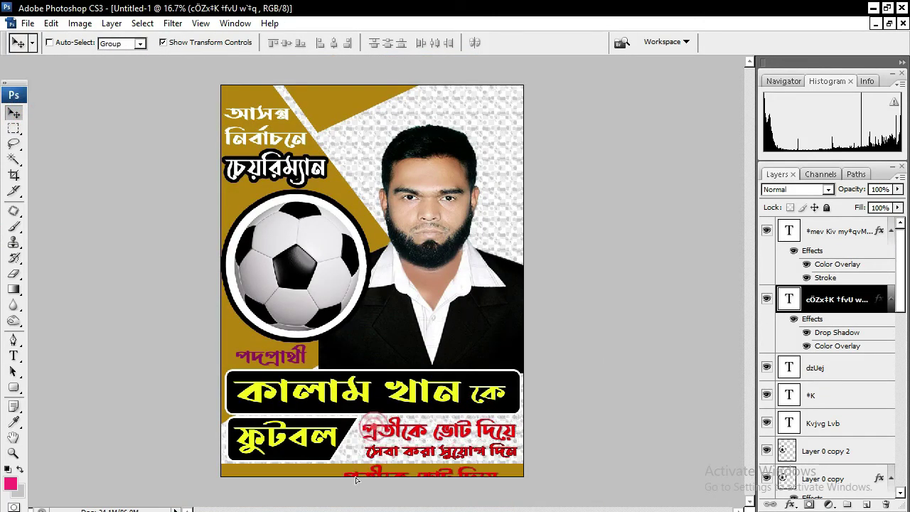
left_click(14, 357)
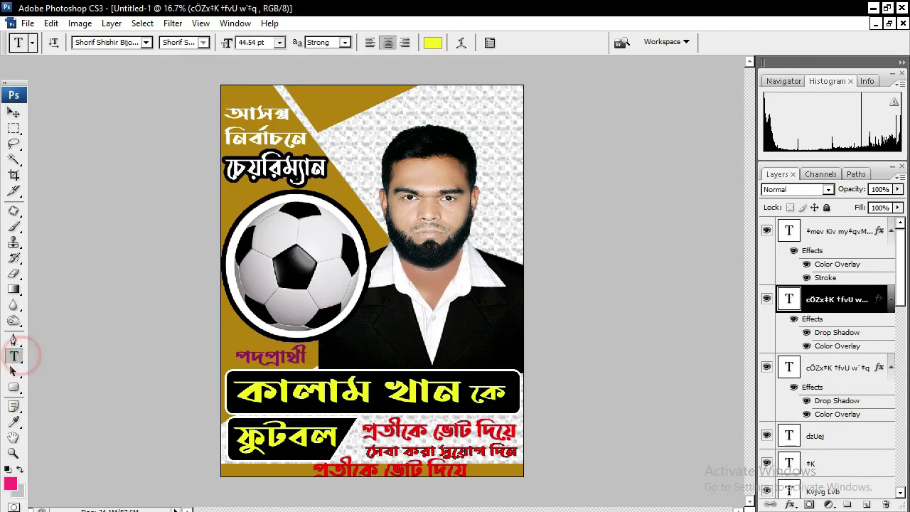
triple_click(398, 469)
type("c")
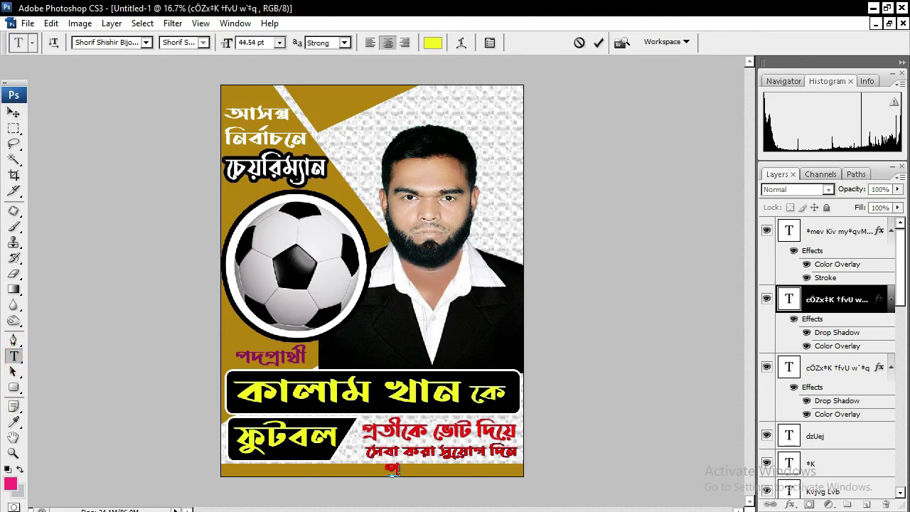
type("iv")
key("BackSpace")
key("BackSpace")
type("‡i :GjvKvev")
key("BackSpace")
type("x")
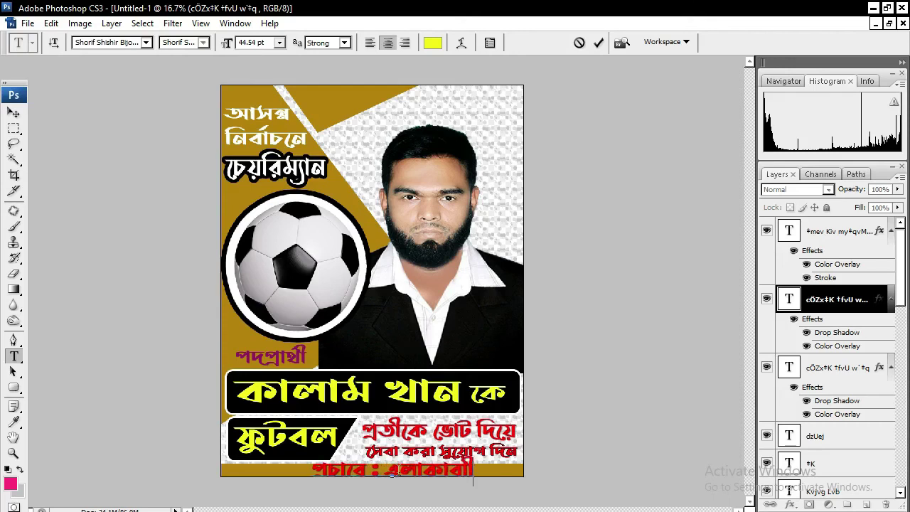
Select the whole credit line text and browse the font family list.
key("ctrl+shift+Left")
key("ctrl+shift+Left")
key("ctrl+shift+Left")
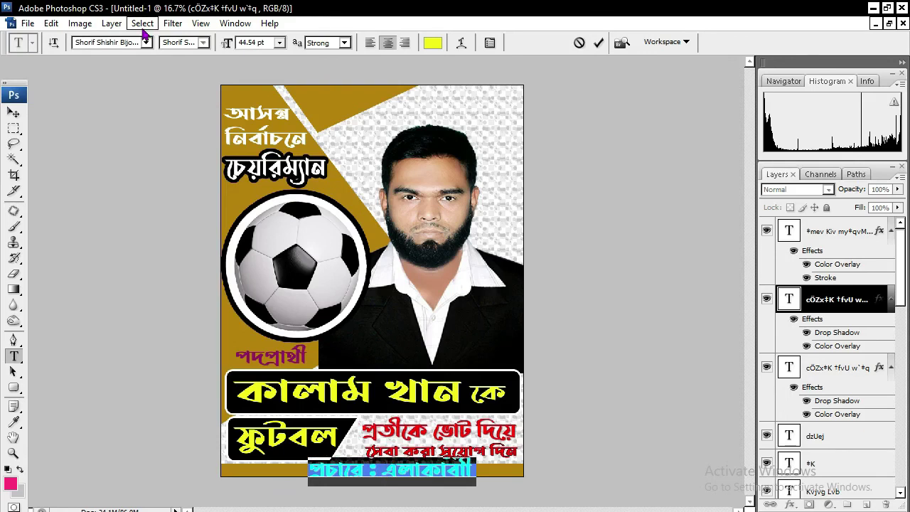
left_click(146, 43)
mouse_move(298, 409)
left_mouse_down()
mouse_move(294, 303)
mouse_move(293, 400)
left_mouse_up()
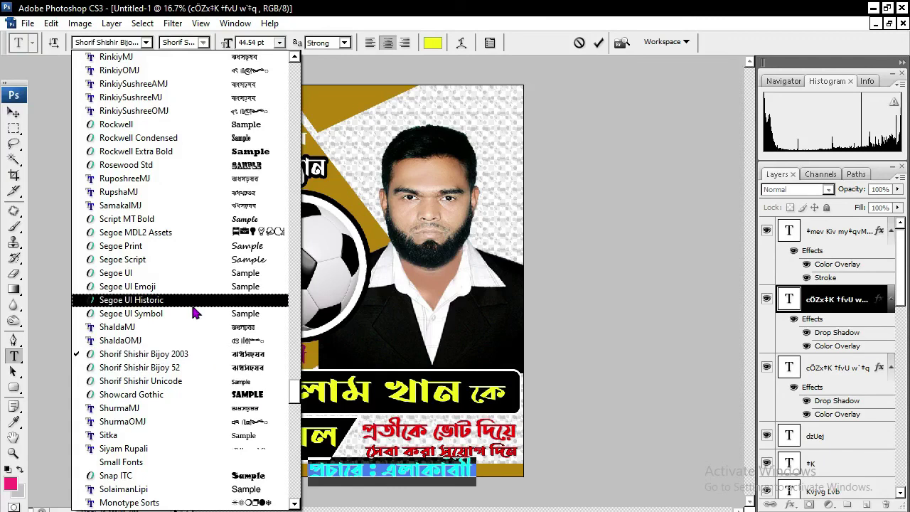
Try LipiJhumkoNormal and LipiMollikaB, then set the credit line font to TangonMJ.
left_click(253, 245)
scroll(262, 158, "up", 10)
left_click(258, 152)
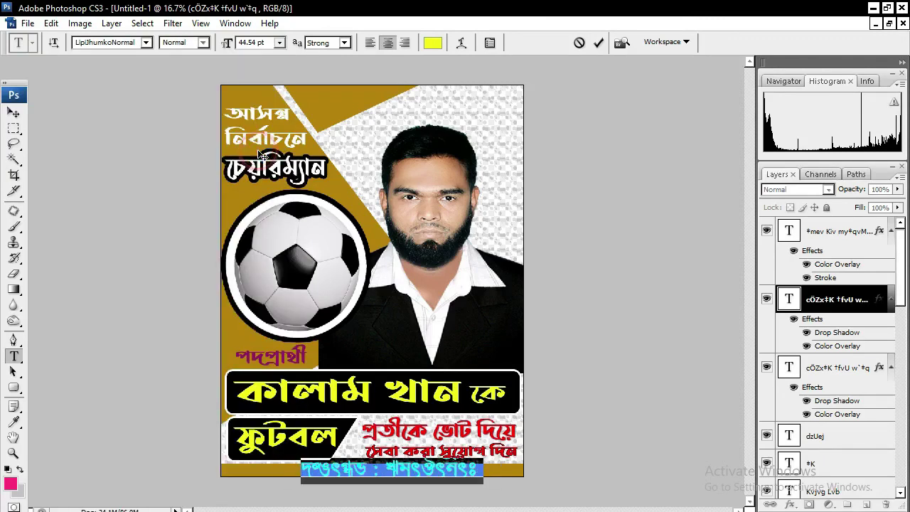
left_click(147, 43)
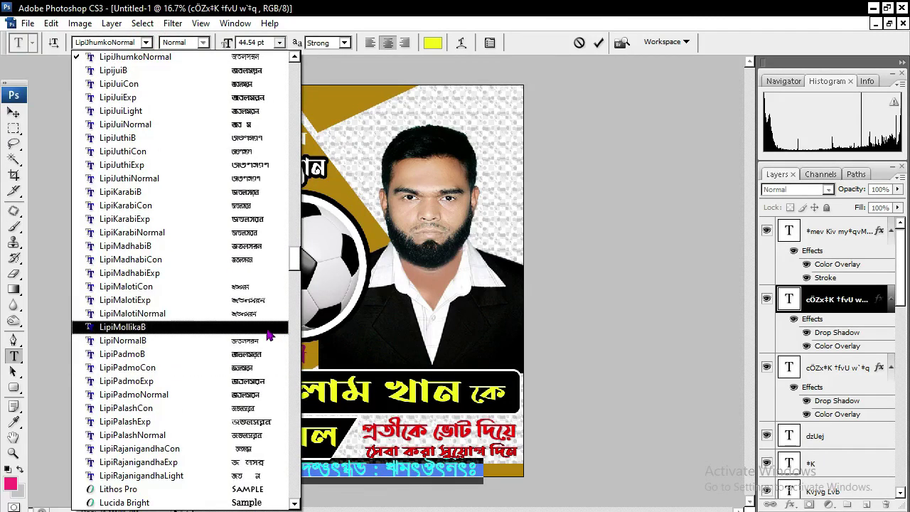
left_click(264, 323)
left_click(146, 43)
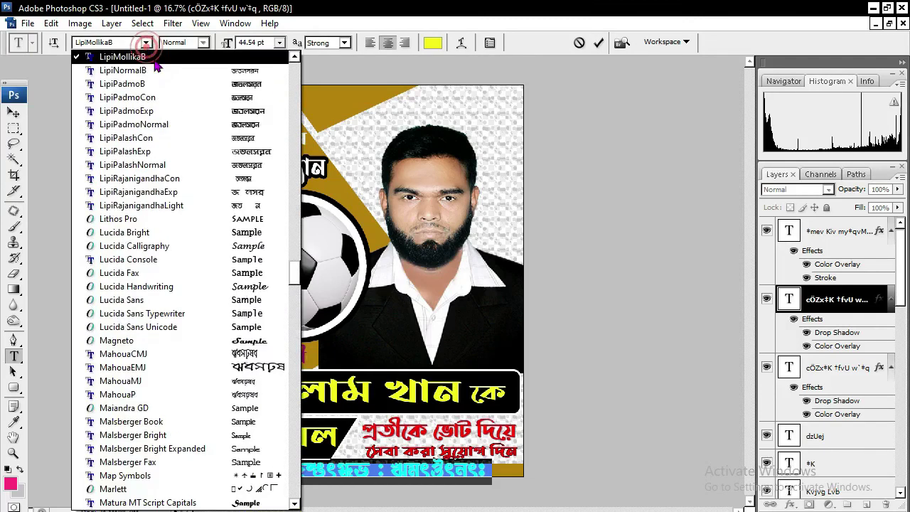
left_click_drag(291, 268, 305, 370)
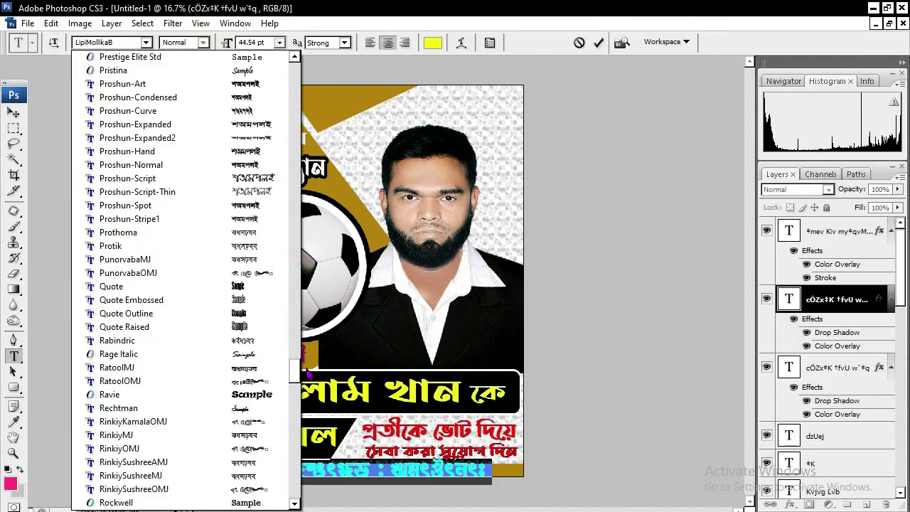
left_click_drag(308, 370, 308, 416)
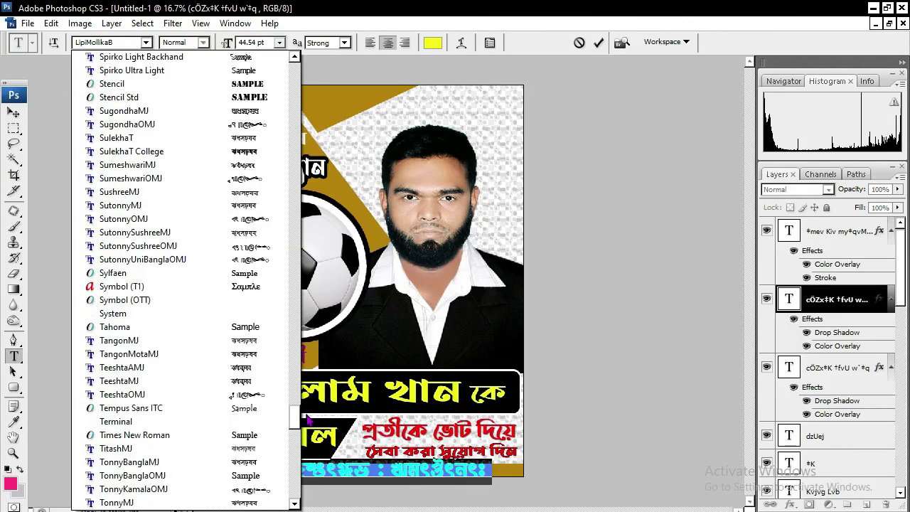
left_click(240, 340)
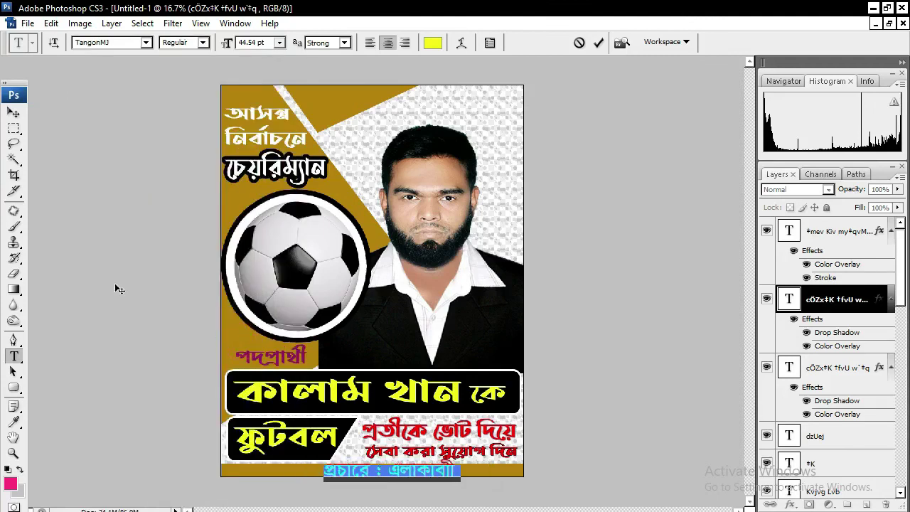
Shrink the credit line with Free Transform and zoom in on it.
left_click(14, 112)
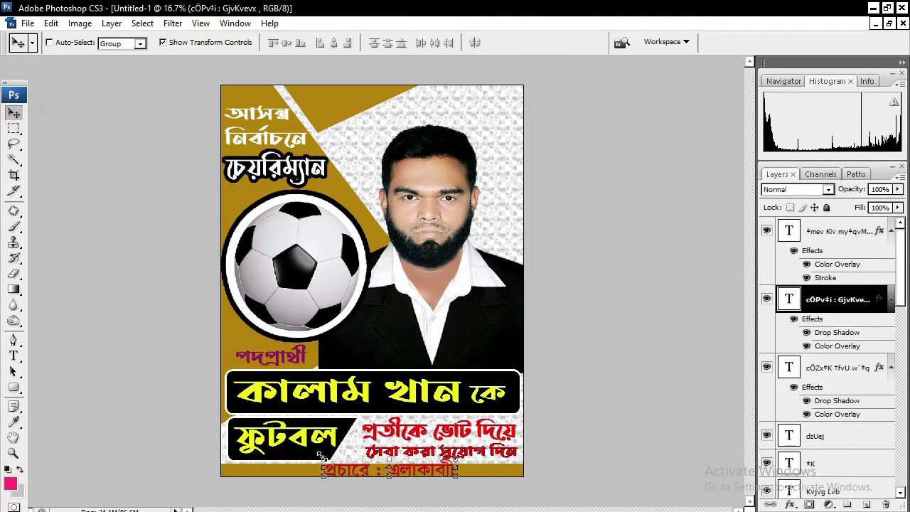
left_click_drag(321, 459, 372, 466)
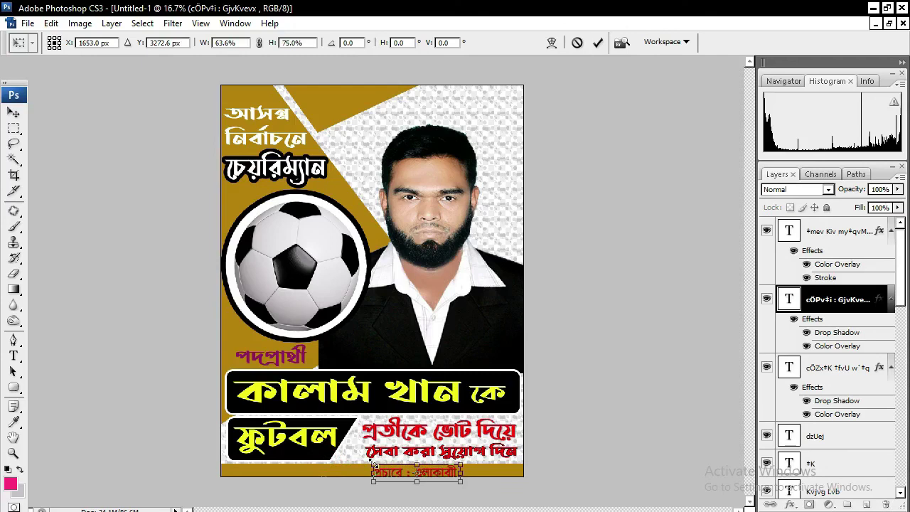
key("Return")
key("ctrl+t")
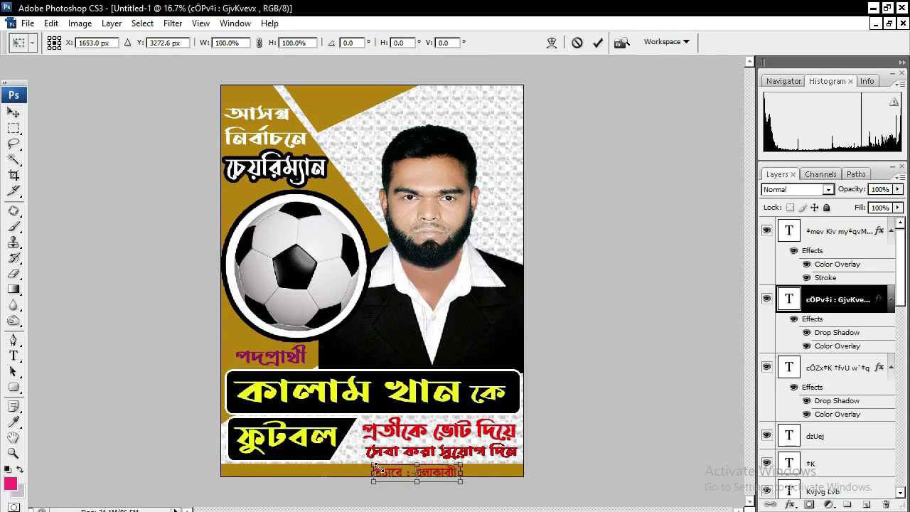
key("Return")
key("ctrl+plus")
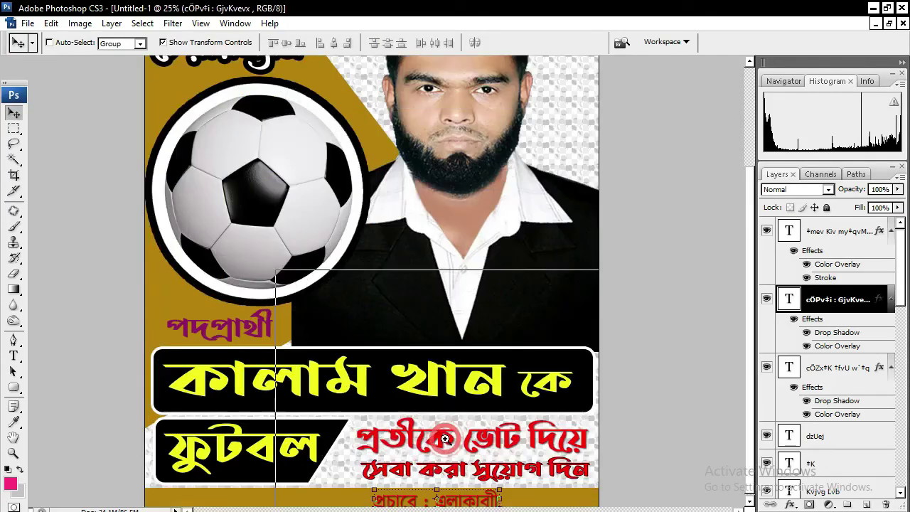
key("ctrl+plus")
Complete the credit line's last word and move it toward the bottom strip's right end.
left_click(12, 356)
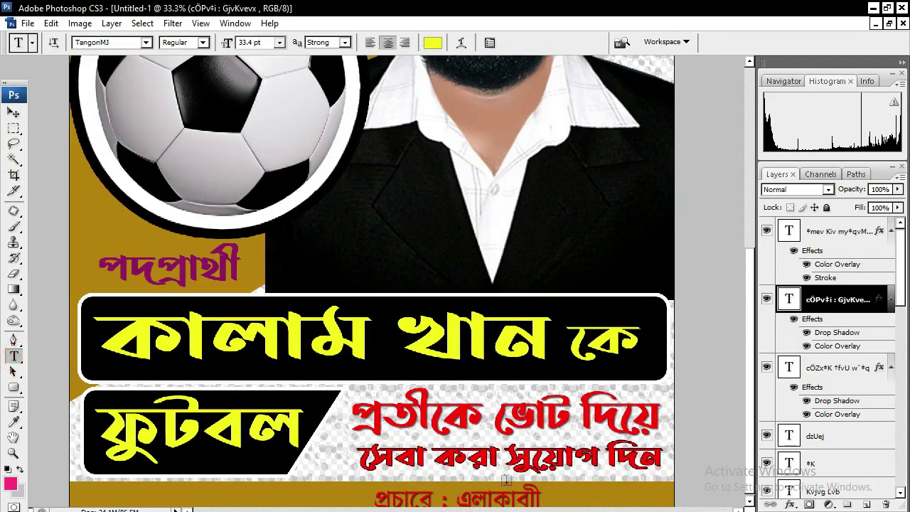
left_click(530, 498)
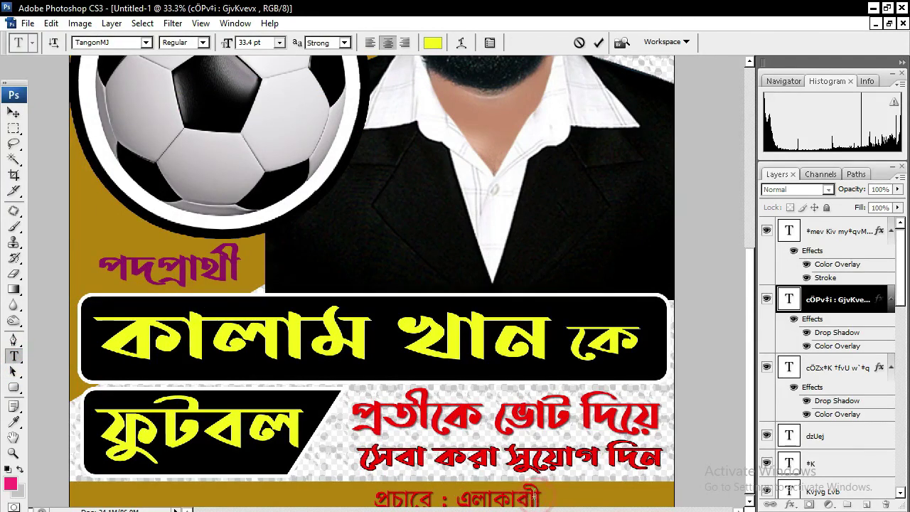
type("vm")
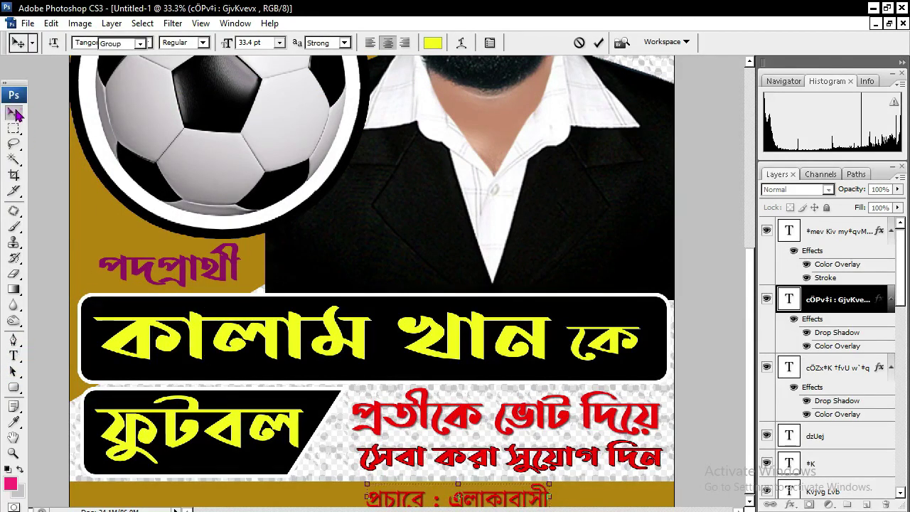
left_click(13, 112)
left_click_drag(404, 496, 500, 489)
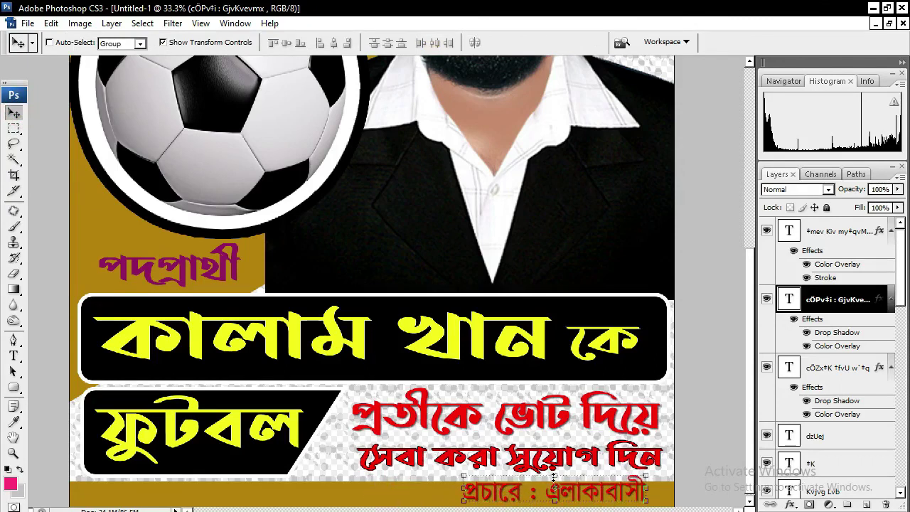
left_click_drag(554, 479, 553, 485)
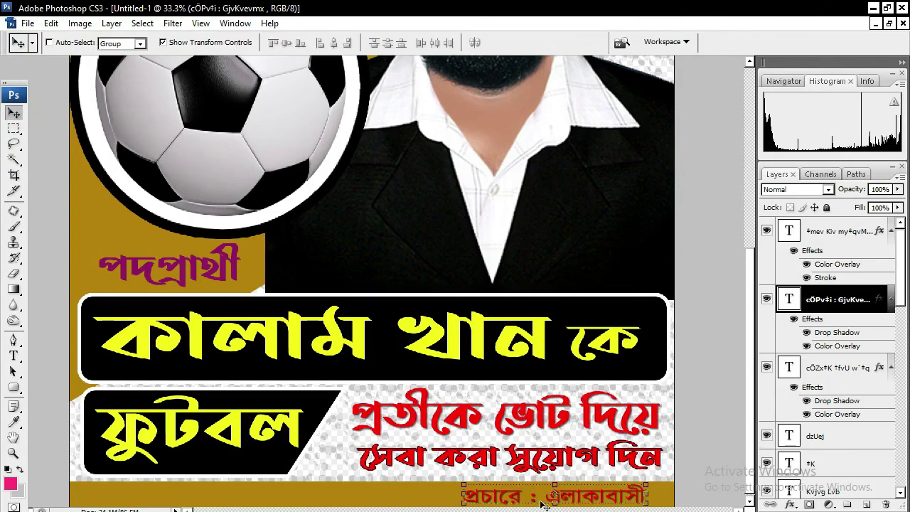
Set the whole credit line to Bold font style.
left_click(13, 355)
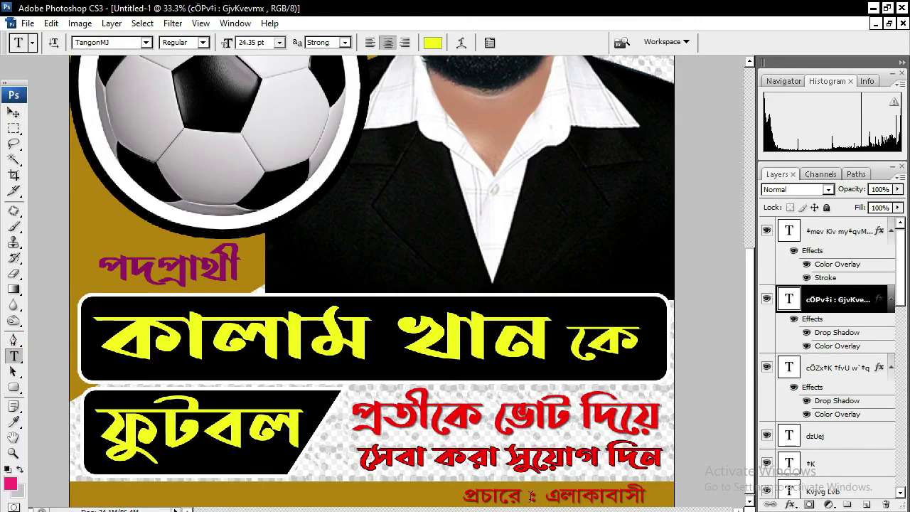
left_click(530, 496)
key("ctrl+a")
left_click(203, 42)
left_click(199, 81)
left_click(13, 115)
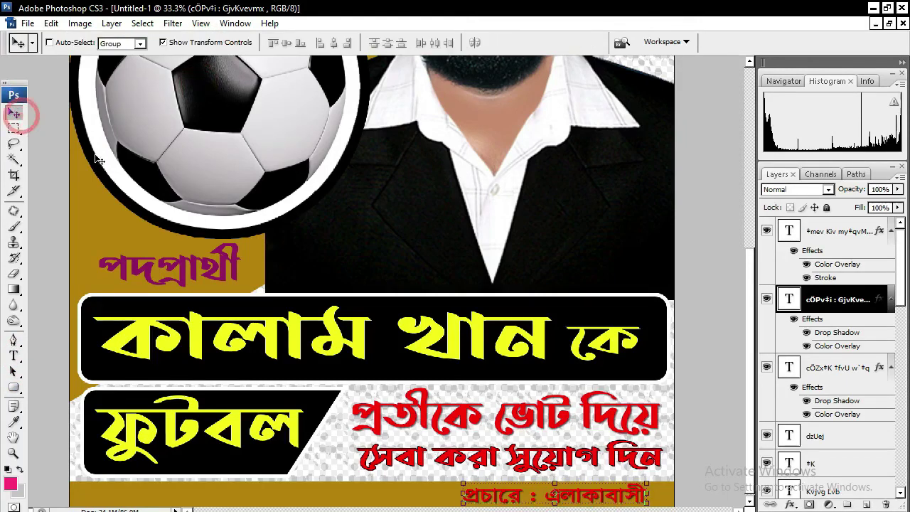
Add a white Color Overlay to the credit line, then select Magic Wand and zoom out.
left_click(789, 504)
left_click(824, 445)
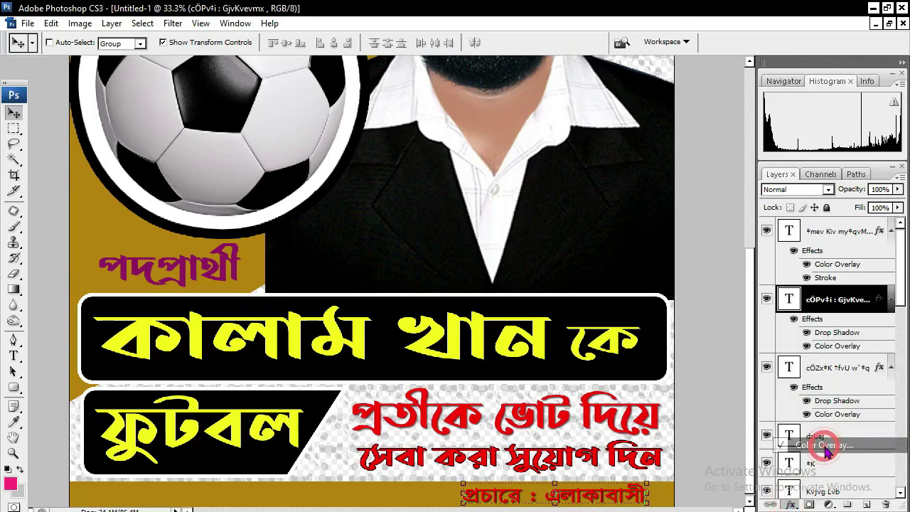
left_click(790, 258)
left_click_drag(686, 302, 546, 222)
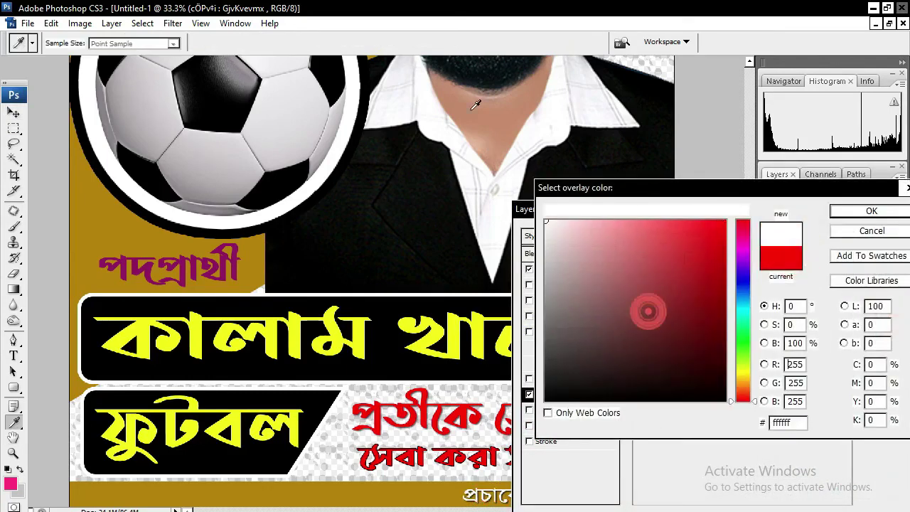
left_click(869, 213)
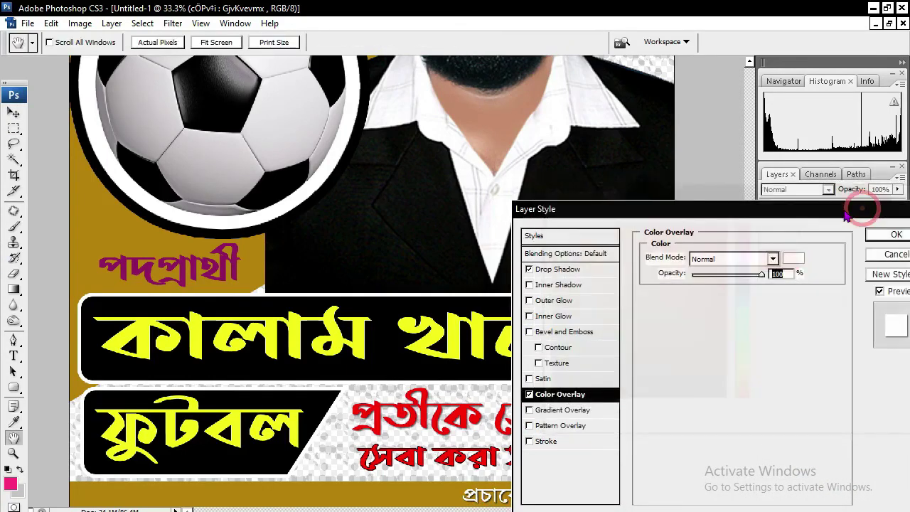
left_click(878, 236)
left_click(14, 159)
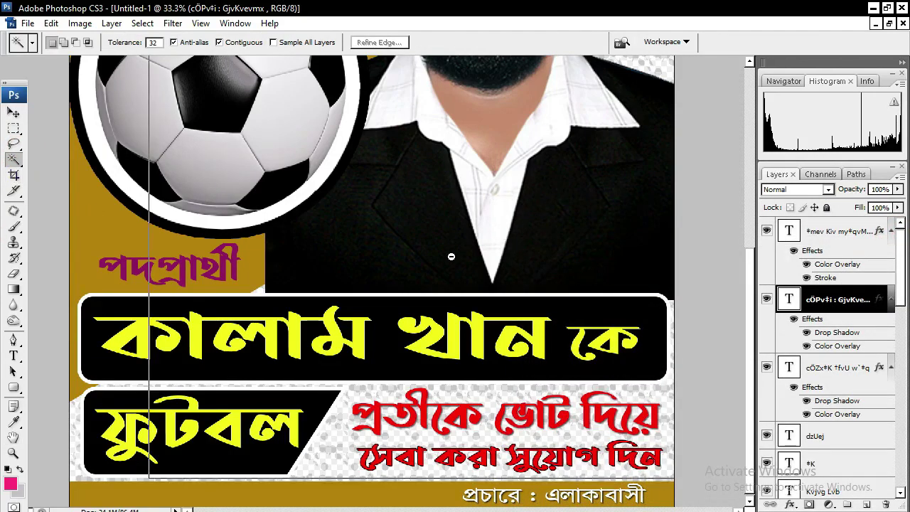
scroll(419, 243, "down", 3)
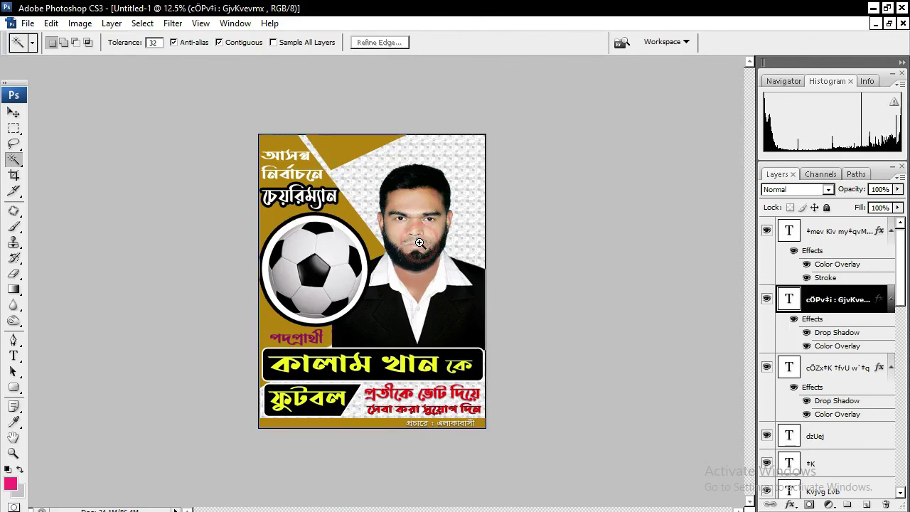